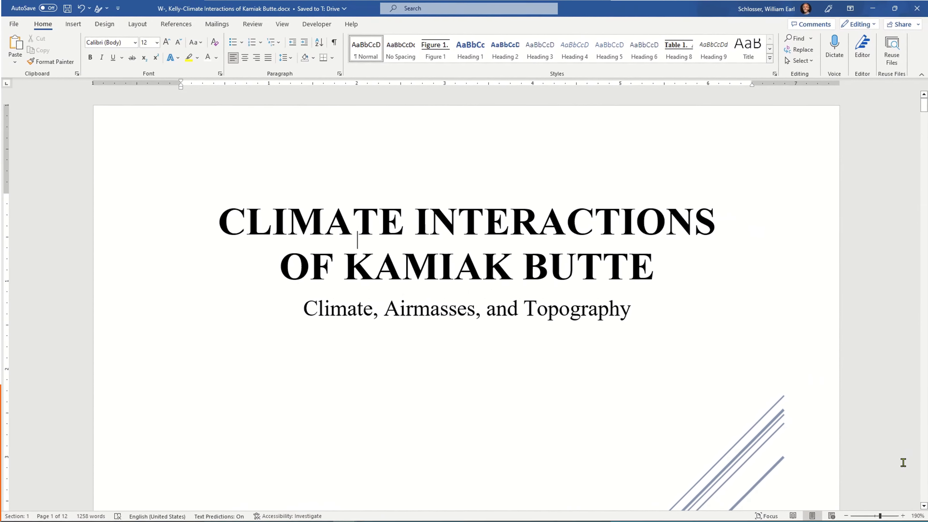
Step: Open the Modify Style settings for the Figure 1 caption style and place the cursor in its name
scroll(902, 463, down, 10)
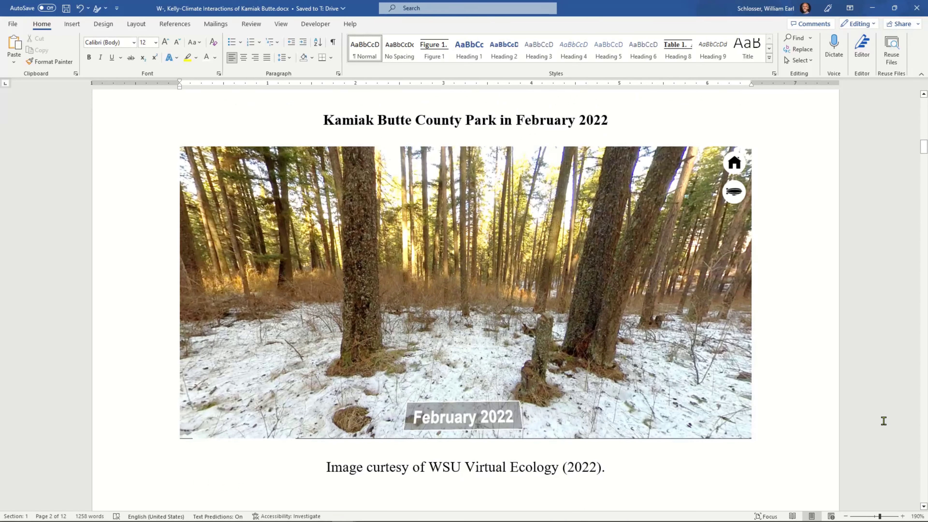
scroll(884, 421, down, 15)
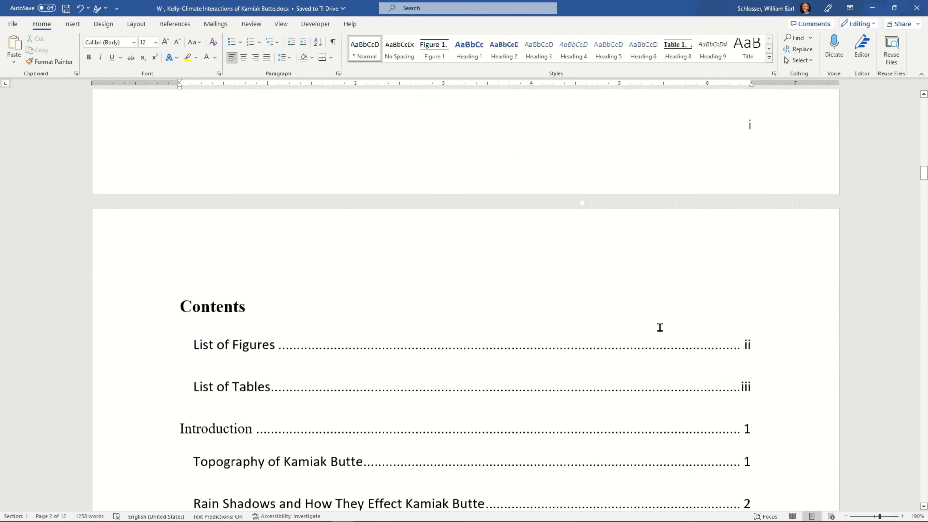
scroll(660, 327, down, 18)
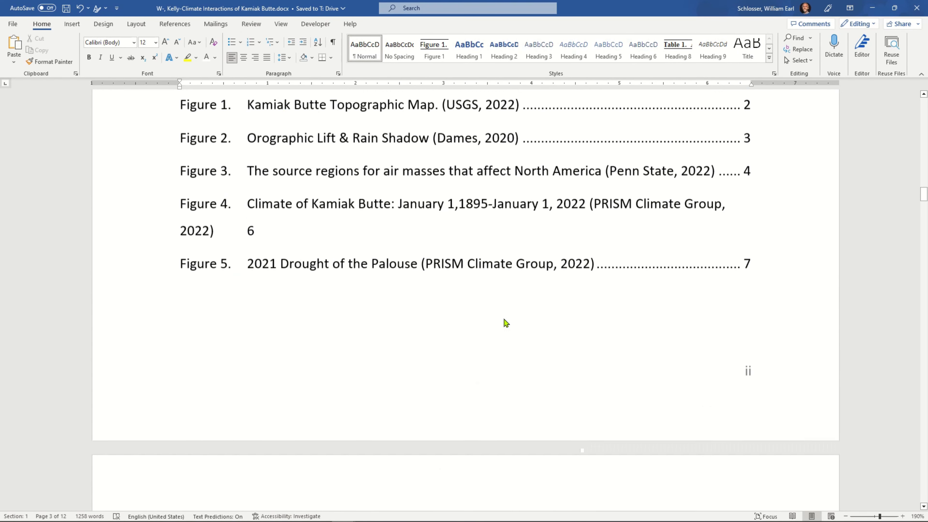
scroll(505, 322, down, 12)
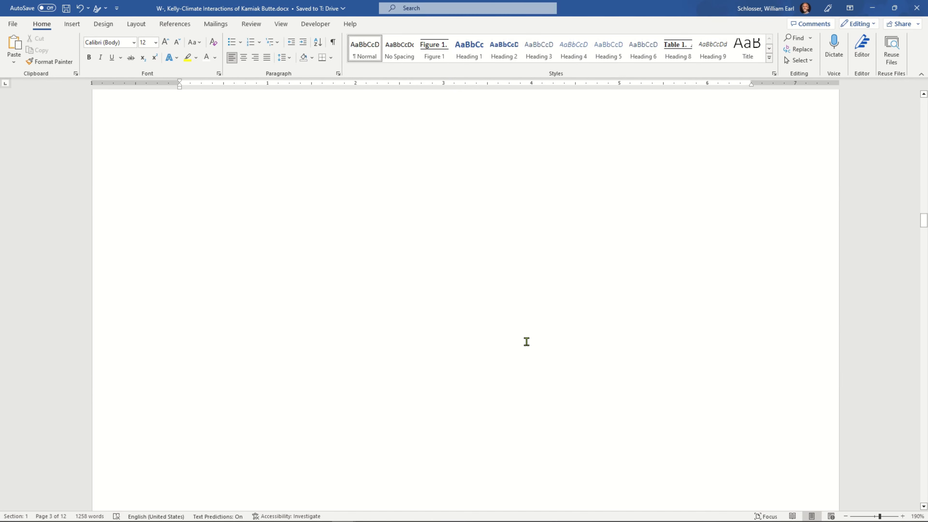
scroll(526, 341, down, 12)
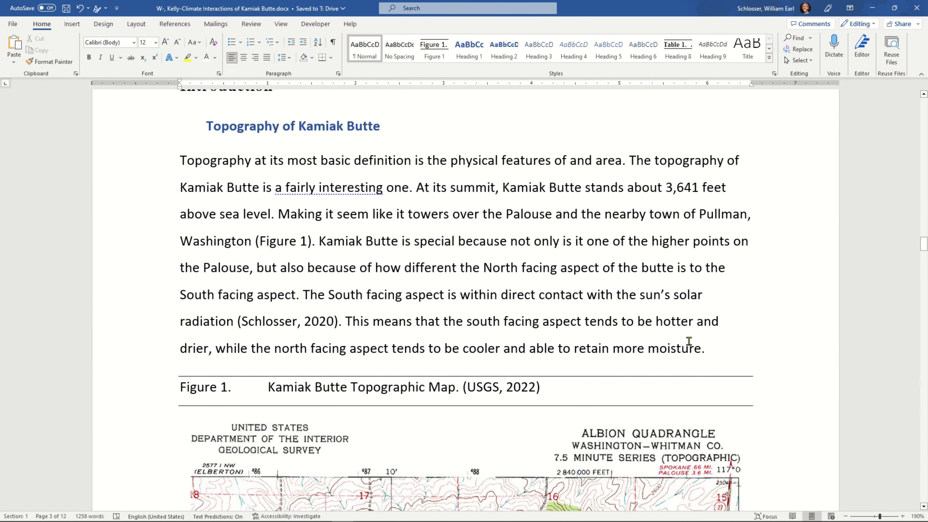
scroll(689, 341, down, 6)
scroll(511, 256, up, 1)
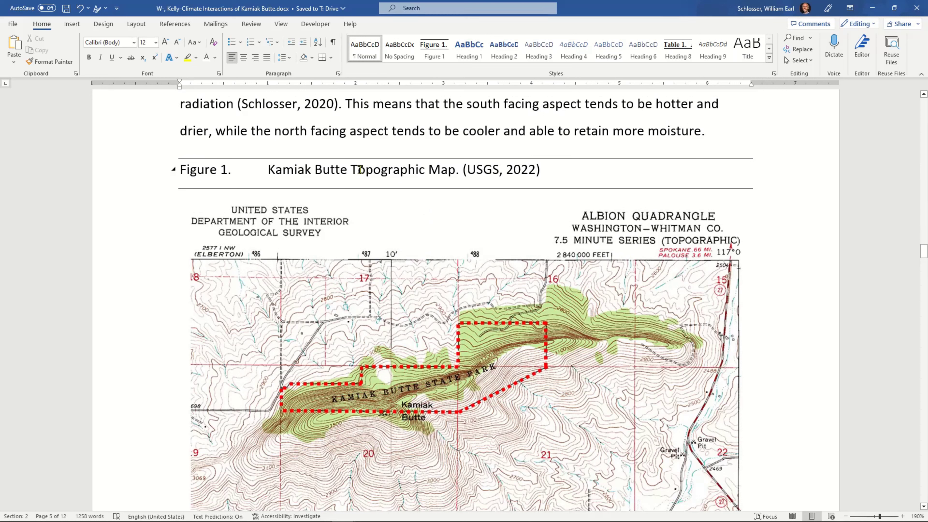
click(360, 169)
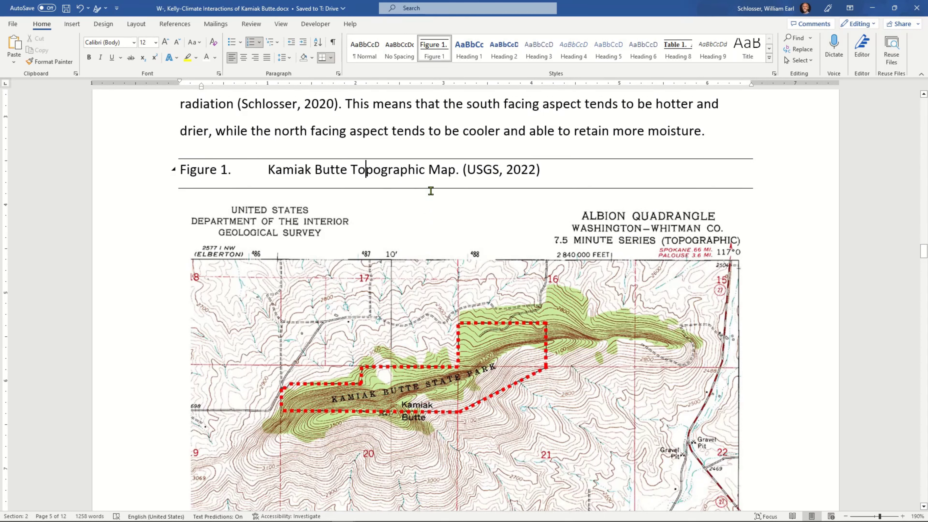
right_click(439, 45)
click(453, 60)
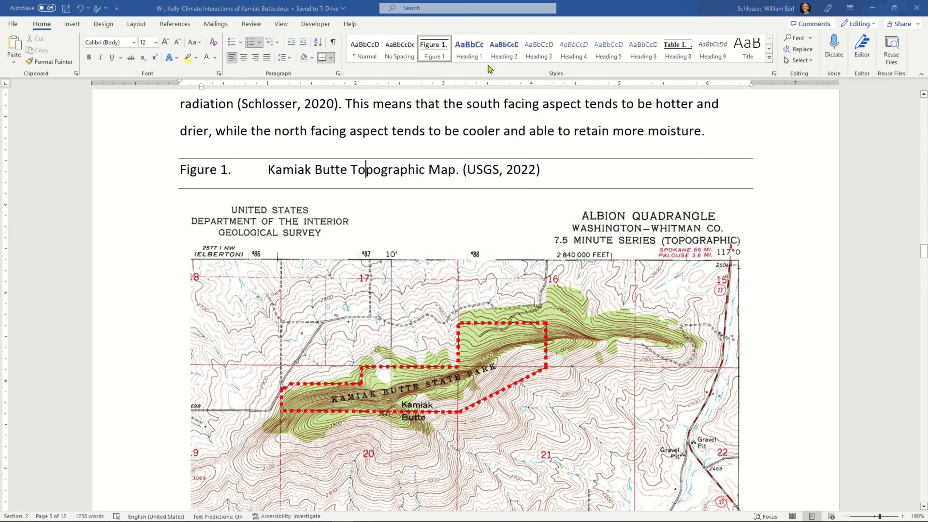
click(449, 155)
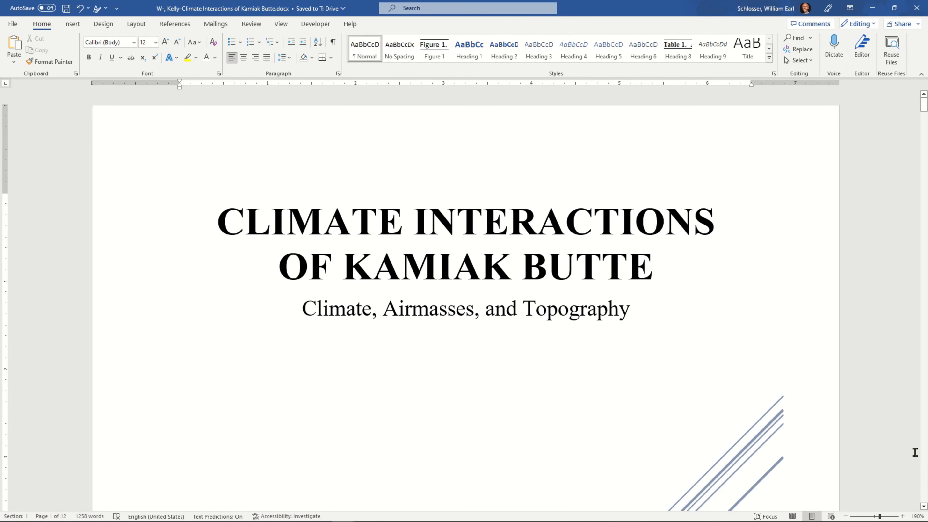
Step: Scroll through the PRISM pages to reach the Data Explorer and its Data Settings
scroll(917, 439, down, 3)
scroll(913, 428, down, 15)
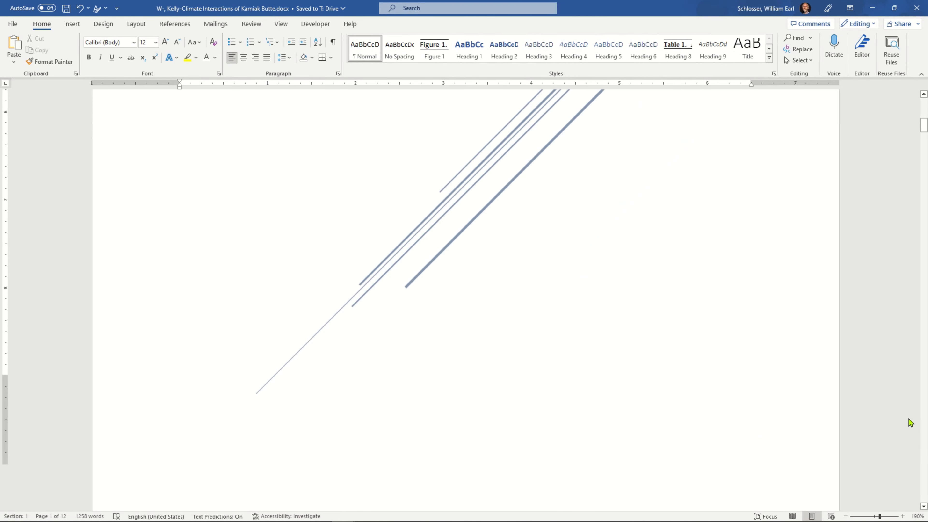
scroll(905, 416, down, 3)
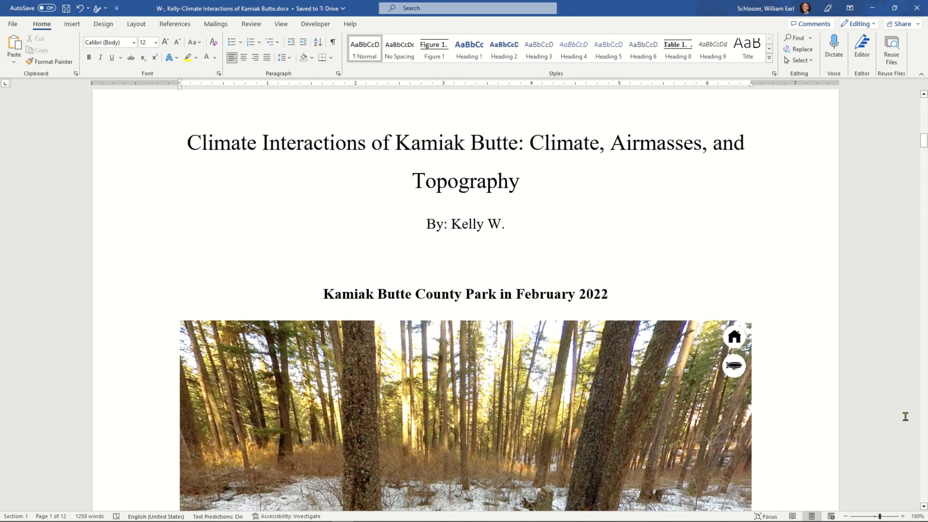
scroll(905, 416, down, 4)
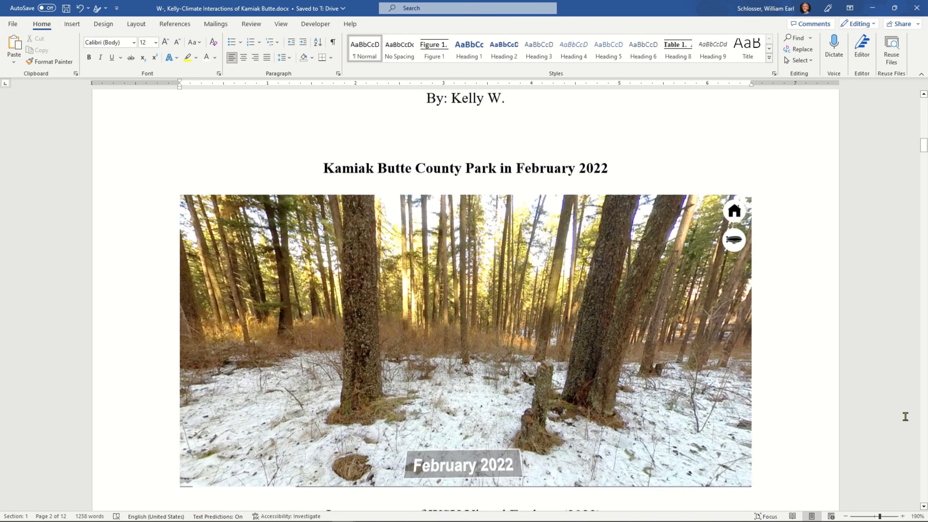
scroll(883, 421, down, 20)
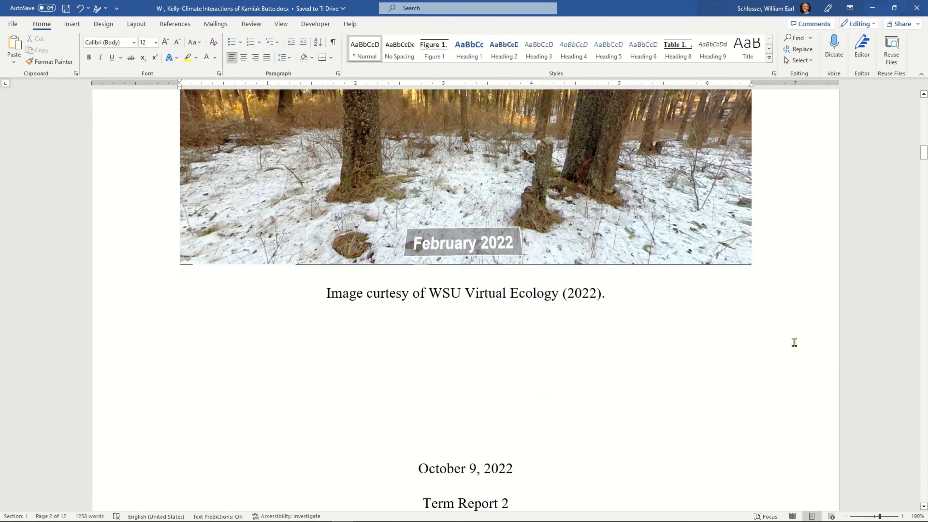
scroll(659, 327, down, 18)
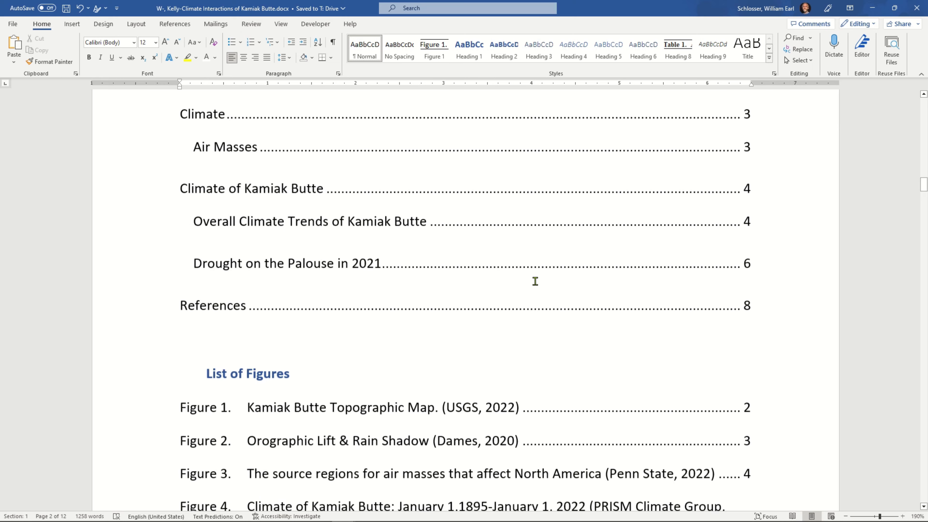
scroll(504, 321, down, 8)
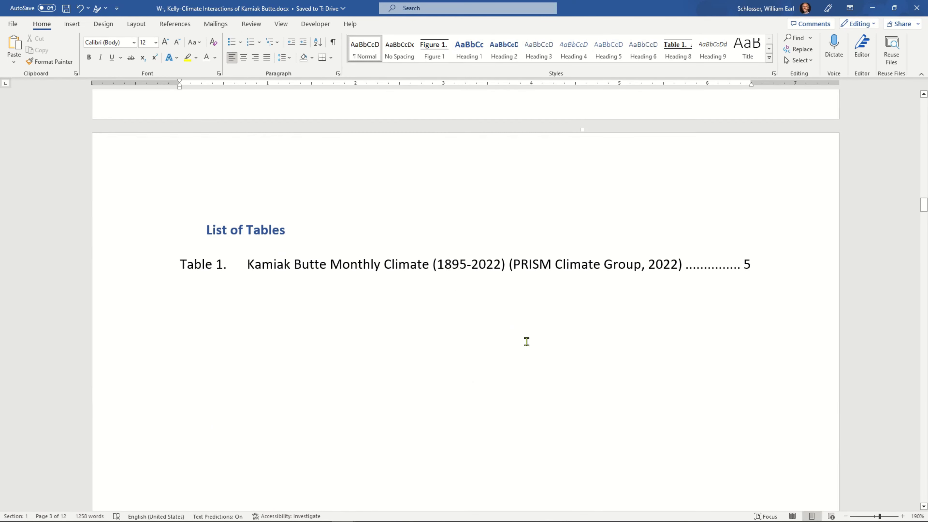
scroll(527, 342, down, 10)
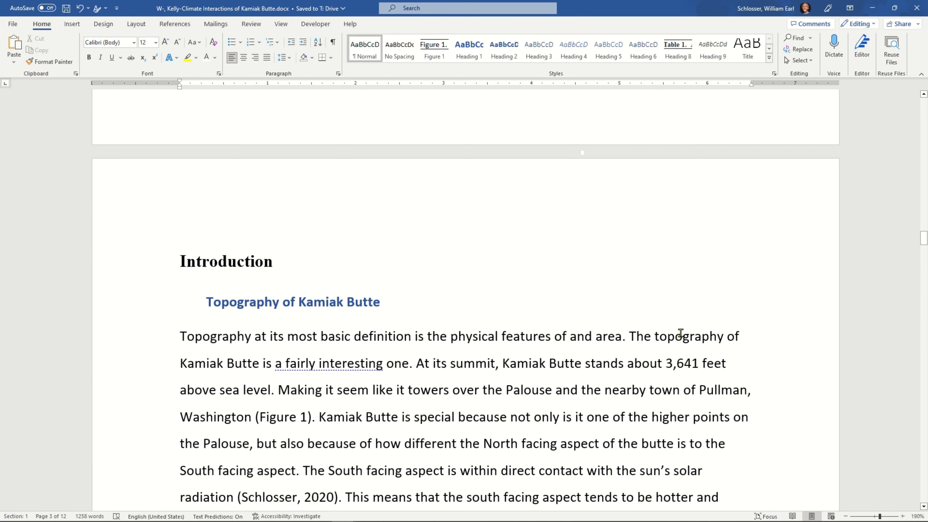
scroll(689, 344, down, 1)
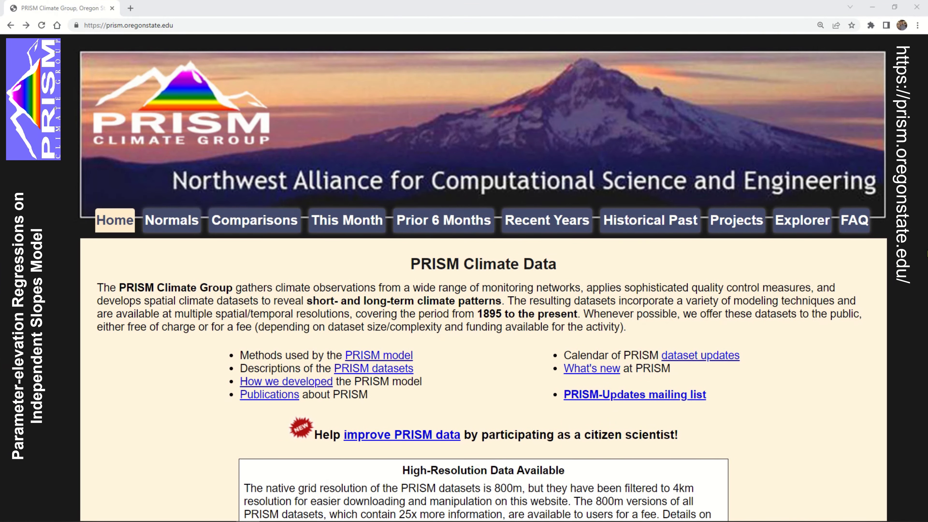
scroll(828, 315, down, 6)
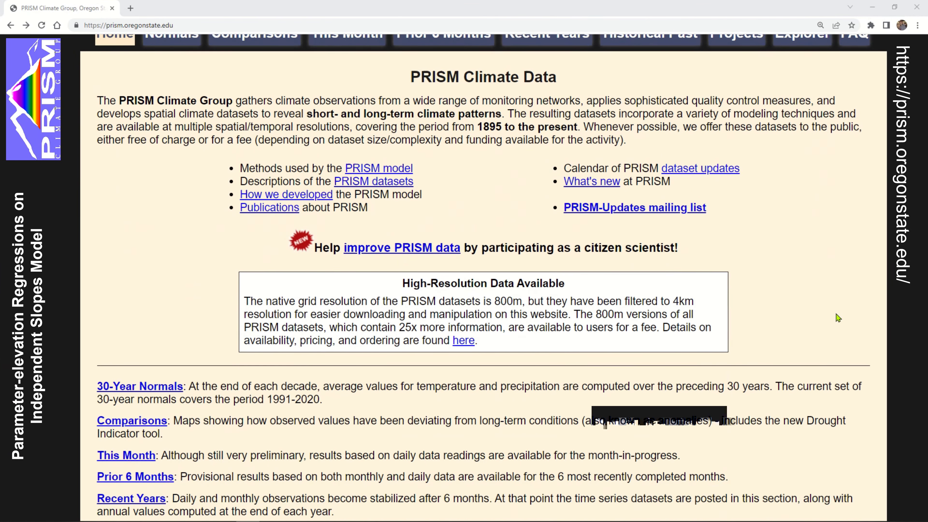
scroll(821, 311, down, 5)
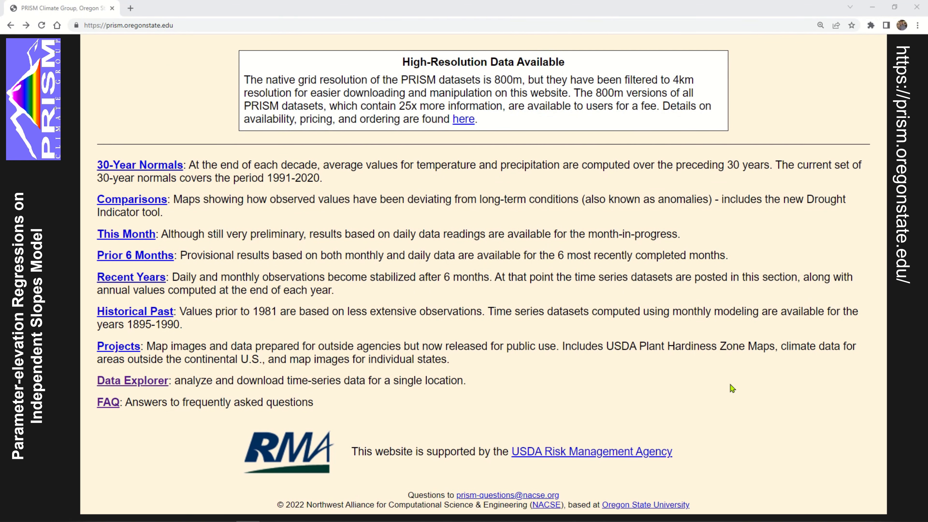
scroll(754, 398, up, 7)
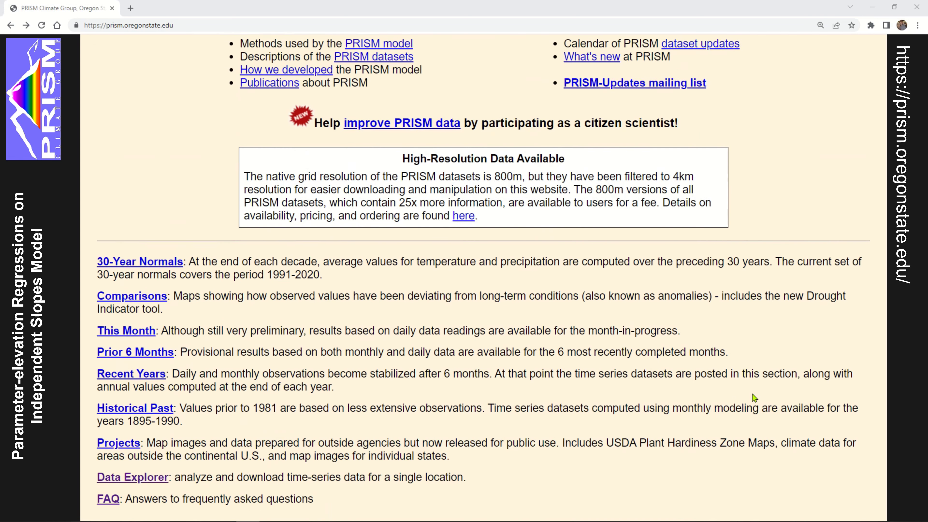
scroll(790, 353, up, 3)
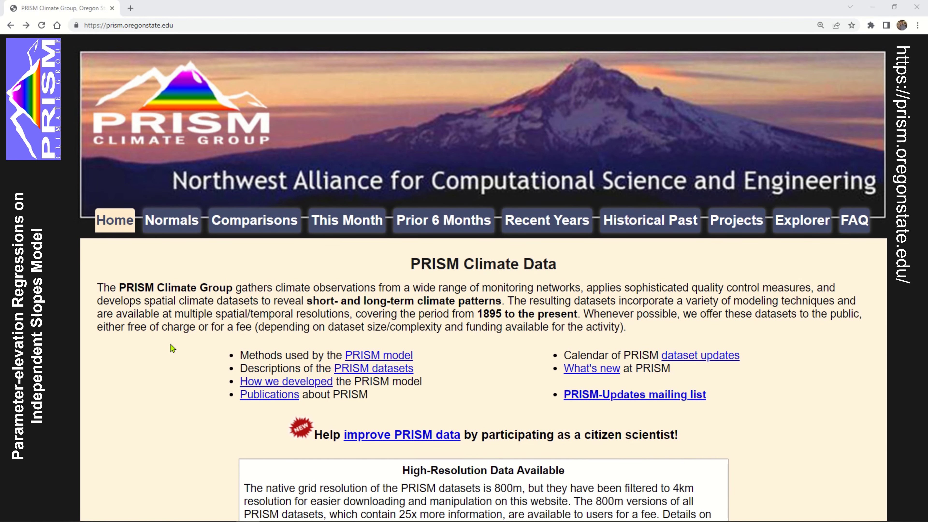
scroll(173, 349, down, 1)
scroll(173, 351, down, 1)
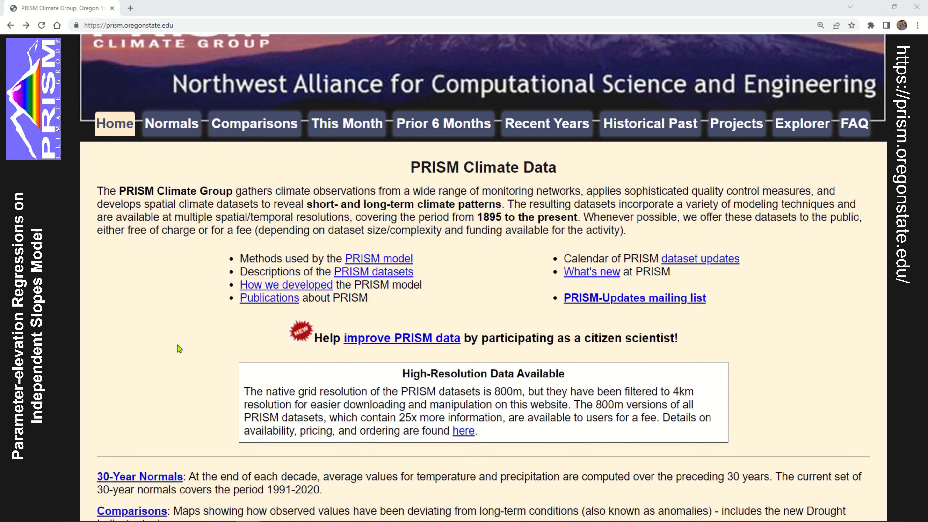
scroll(179, 349, down, 1)
scroll(179, 349, down, 1)
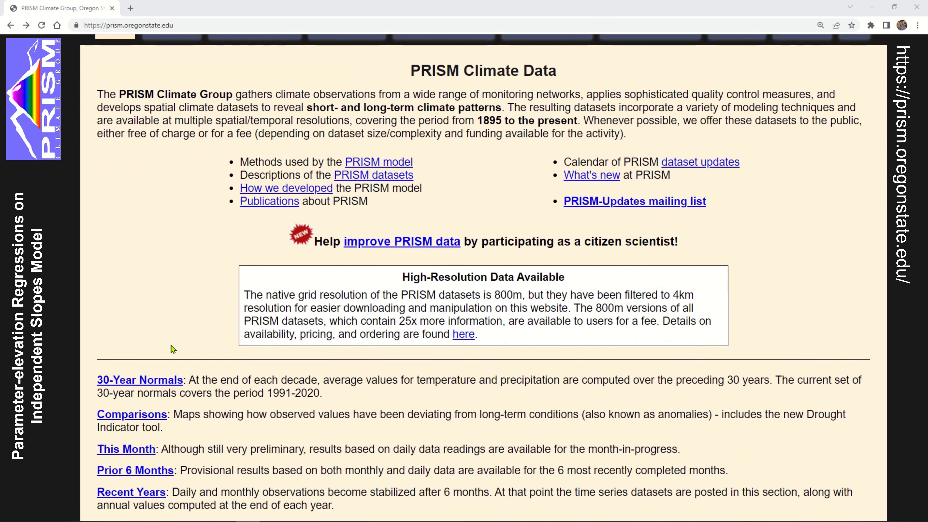
scroll(185, 350, down, 1)
scroll(386, 388, down, 1)
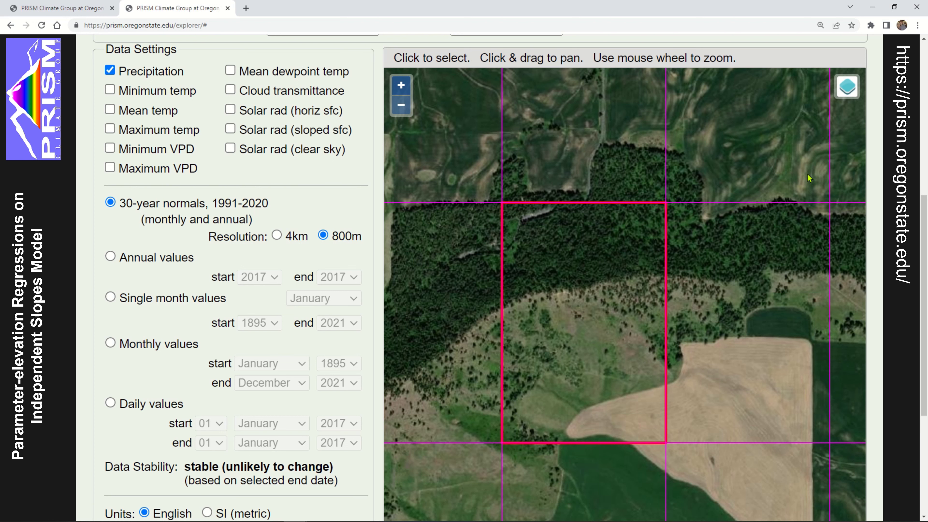
Step: Include minimum, mean and maximum temperature in the requested PRISM data
scroll(318, 161, up, 5)
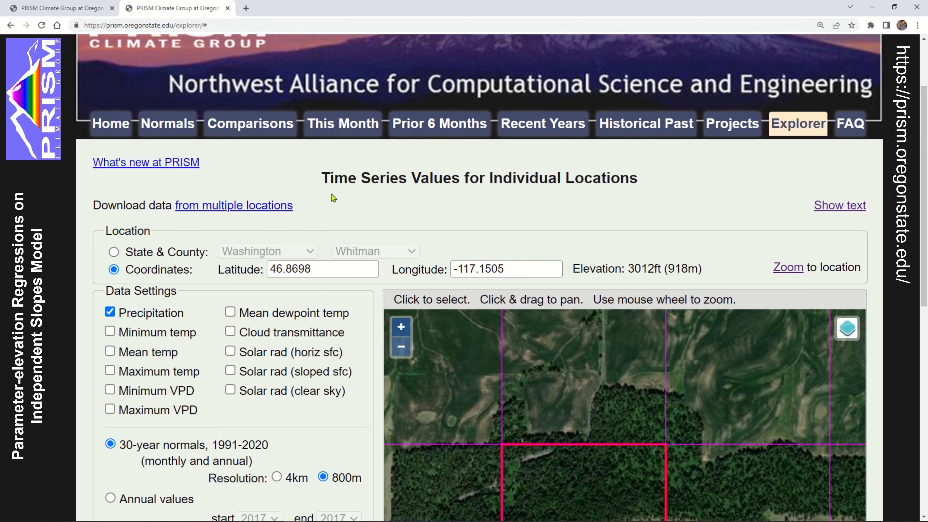
scroll(333, 198, down, 3)
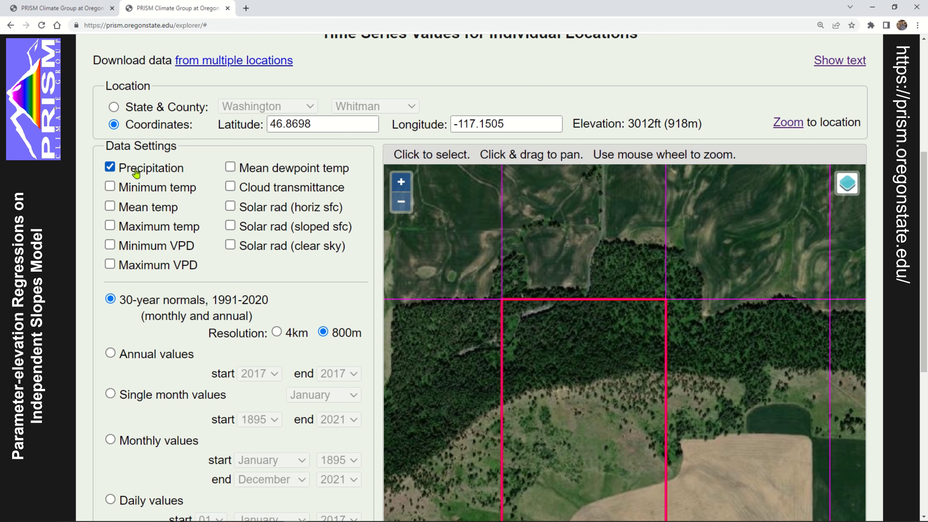
click(109, 187)
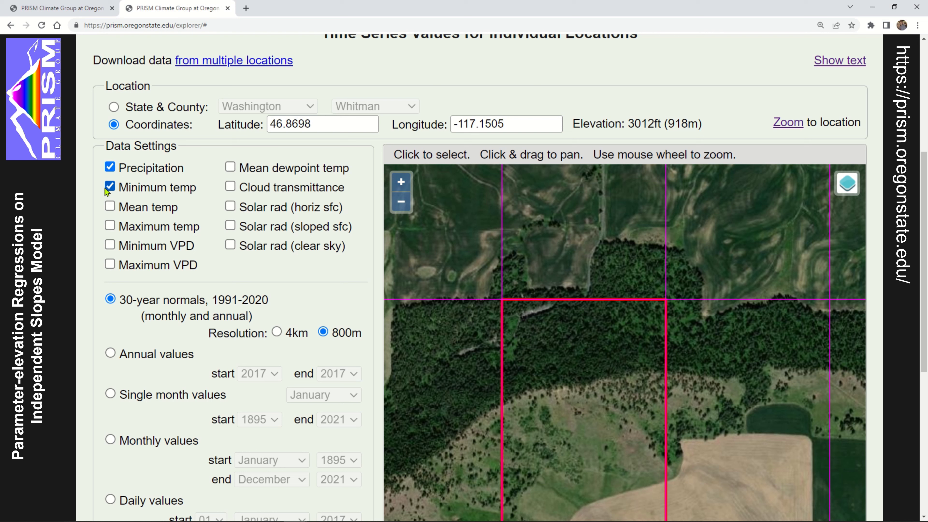
click(115, 211)
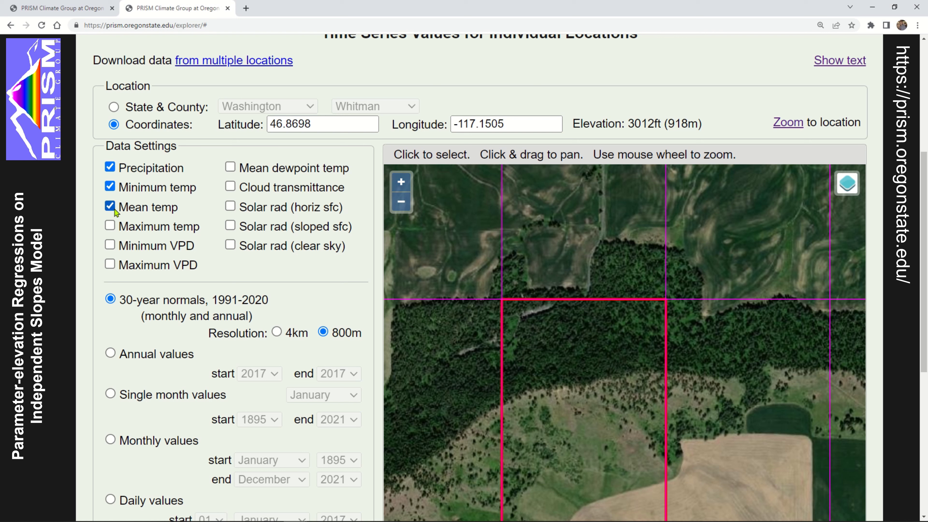
click(111, 230)
Step: Try Annual, Single month, Monthly and Daily values, settling on Monthly values
scroll(81, 218, down, 1)
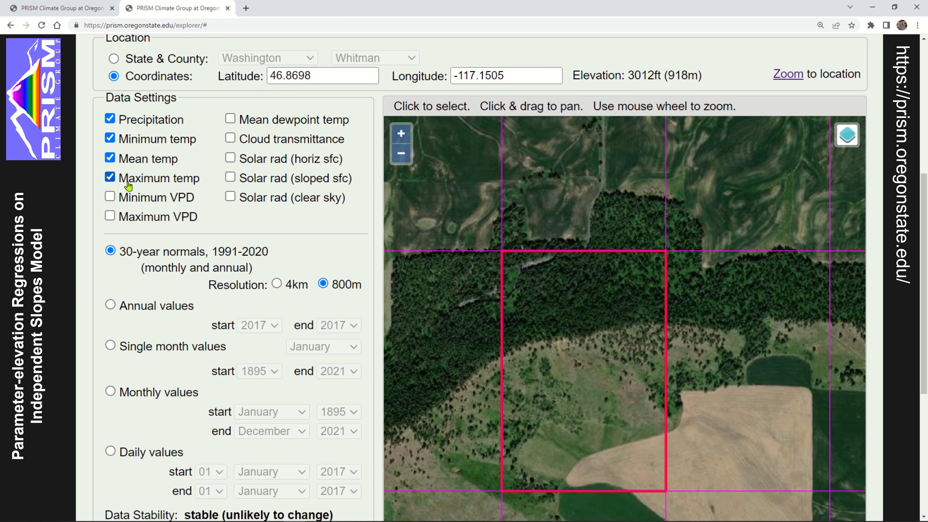
scroll(87, 268, down, 4)
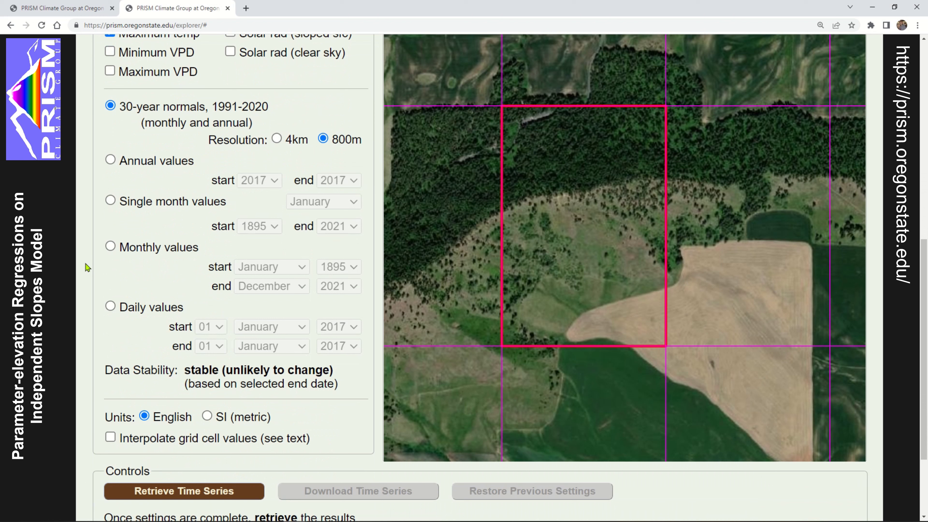
scroll(77, 112, down, 1)
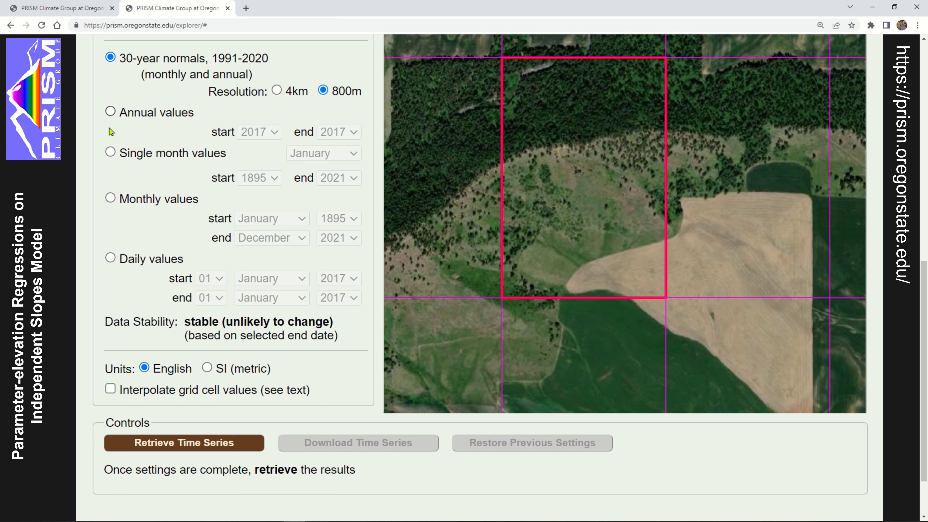
click(110, 111)
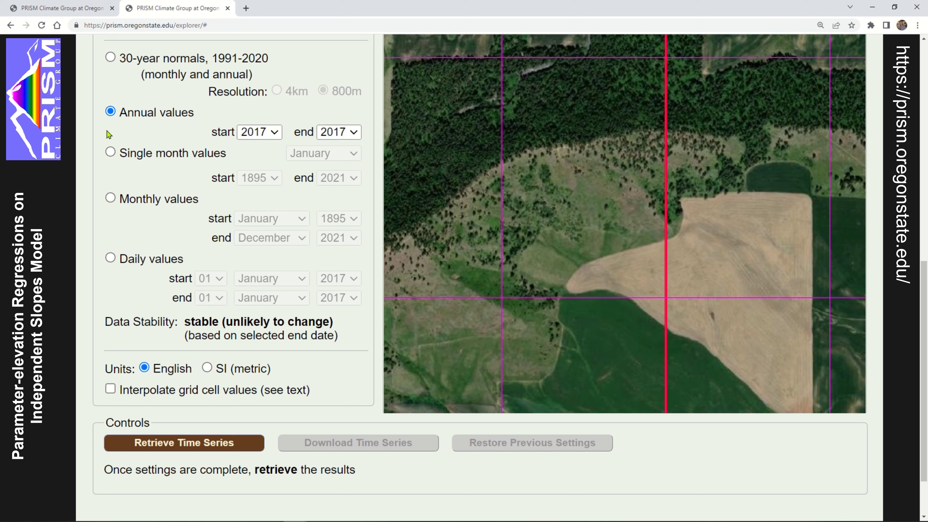
click(110, 153)
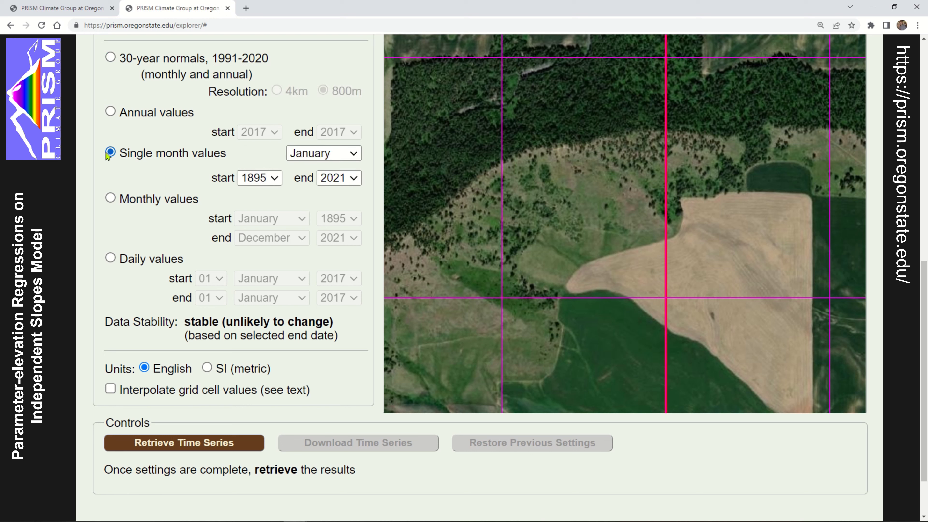
click(111, 198)
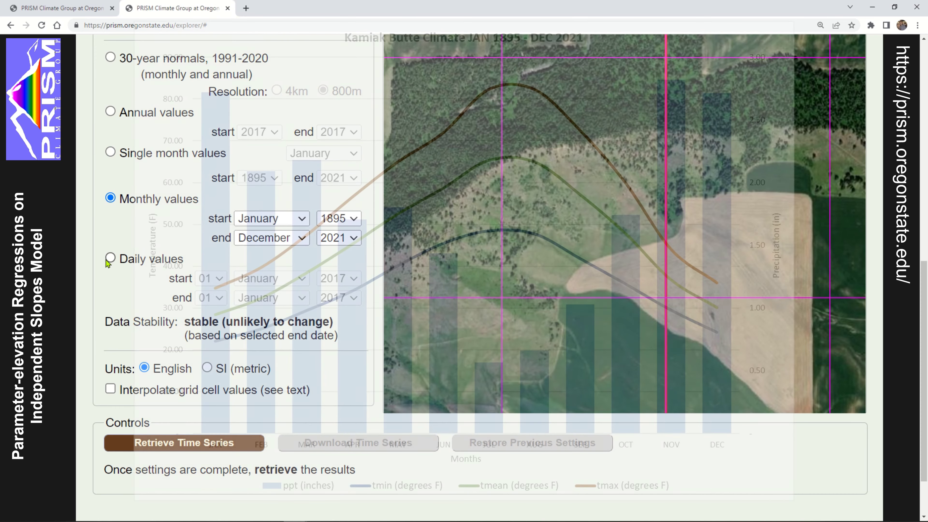
click(111, 258)
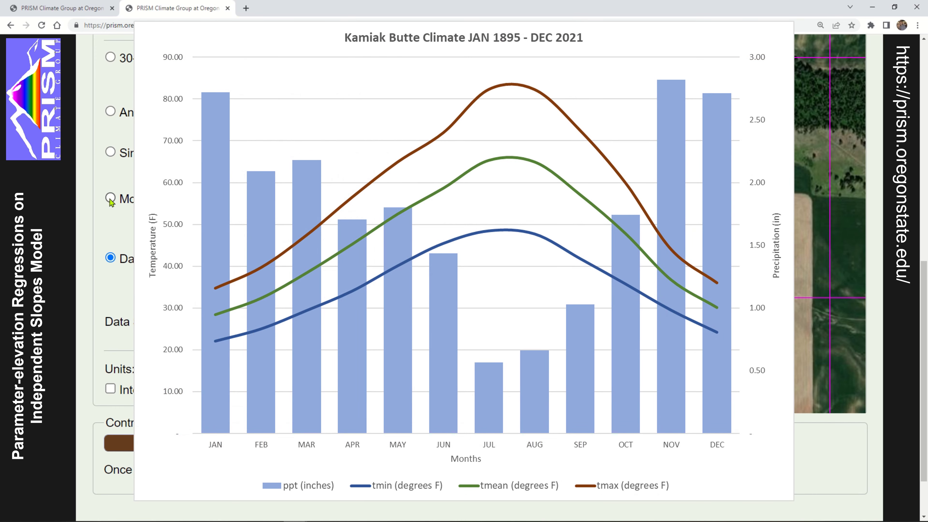
click(111, 199)
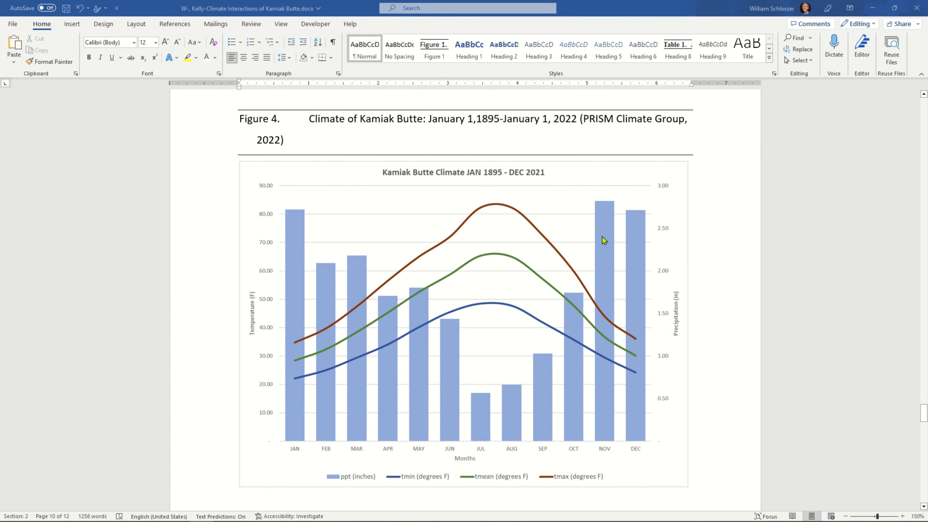
Step: Scroll up from the Figure 4 chart to the previous page, then back down to Table 1
scroll(584, 272, up, 15)
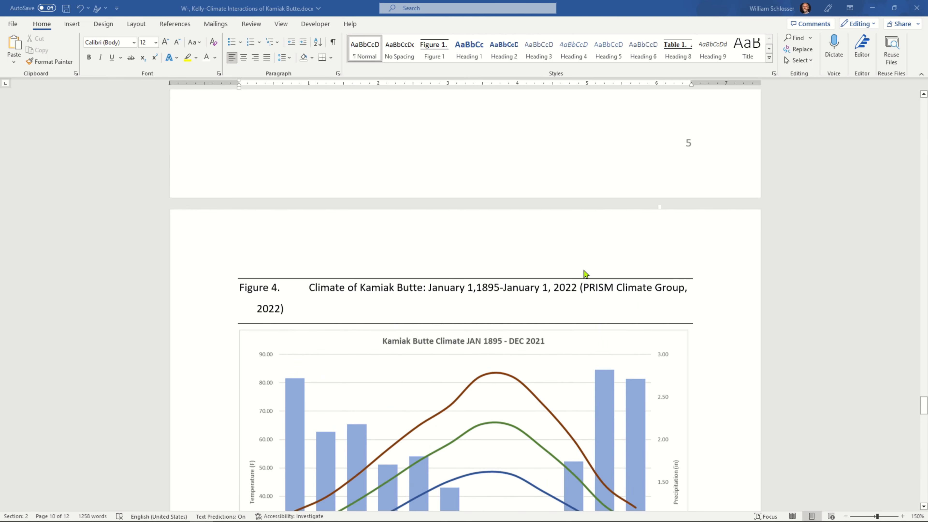
scroll(595, 270, up, 3)
scroll(718, 240, up, 1)
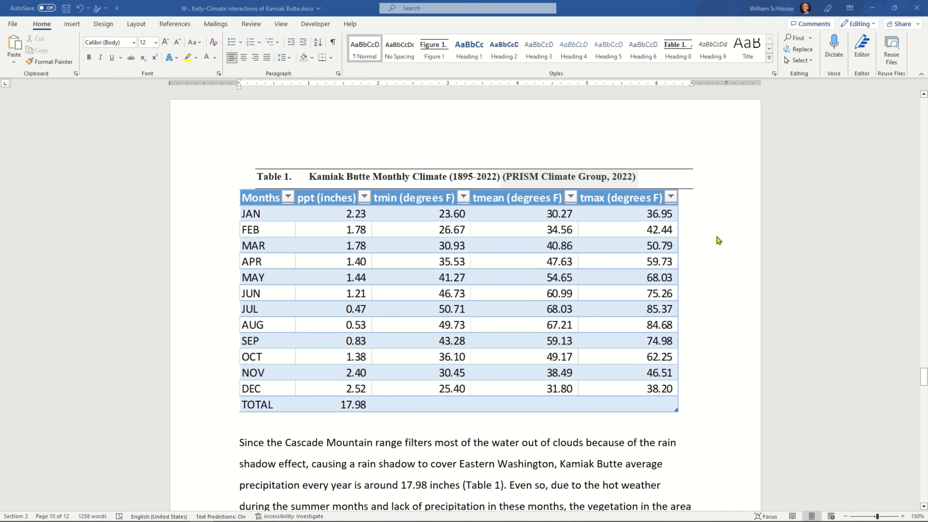
scroll(719, 240, down, 2)
scroll(718, 240, up, 11)
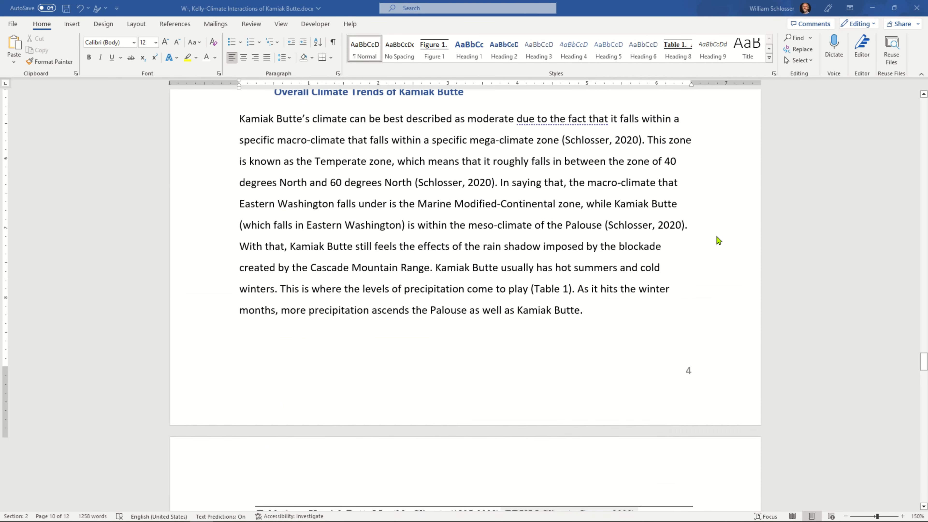
scroll(718, 240, down, 8)
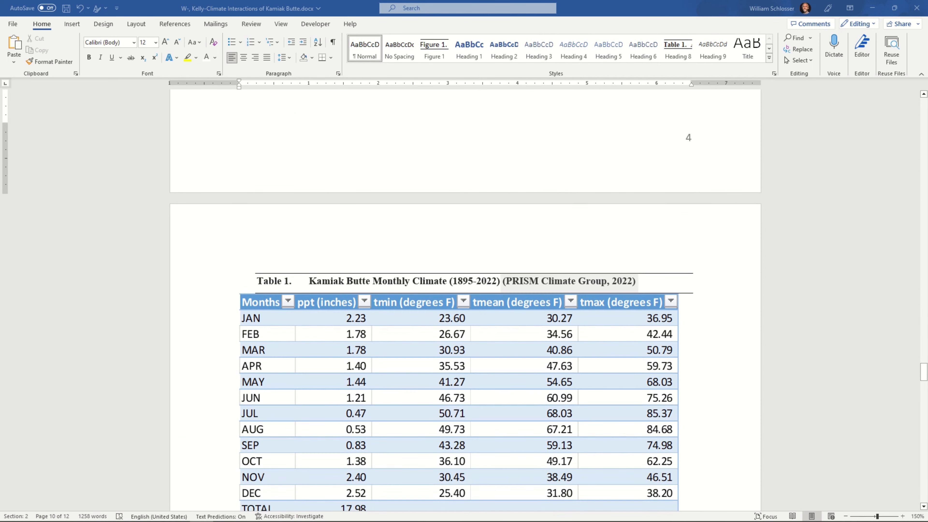
Step: In the Excel workbook, select the monthly climate data B2:F13, then click C14 to deselect
click(318, 512)
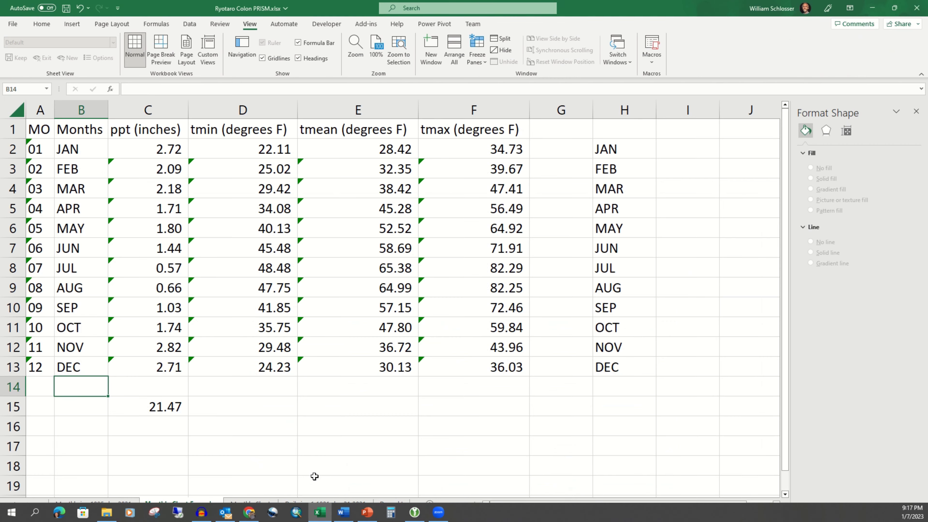
scroll(312, 438, down, 5)
scroll(309, 391, up, 5)
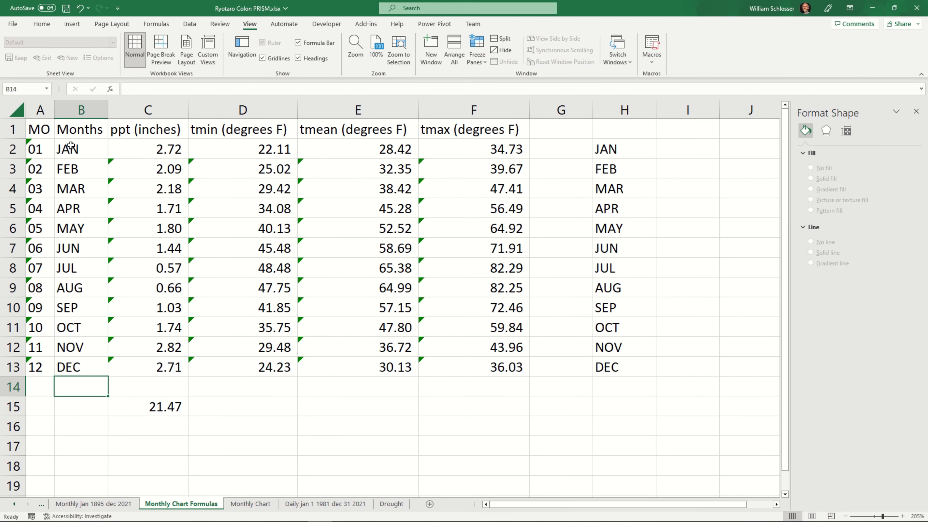
drag(70, 146, 500, 371)
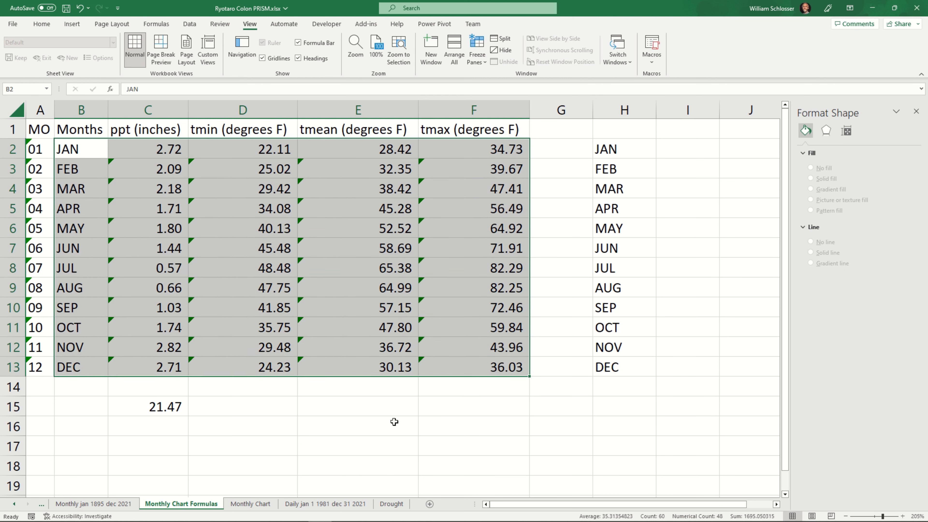
click(117, 381)
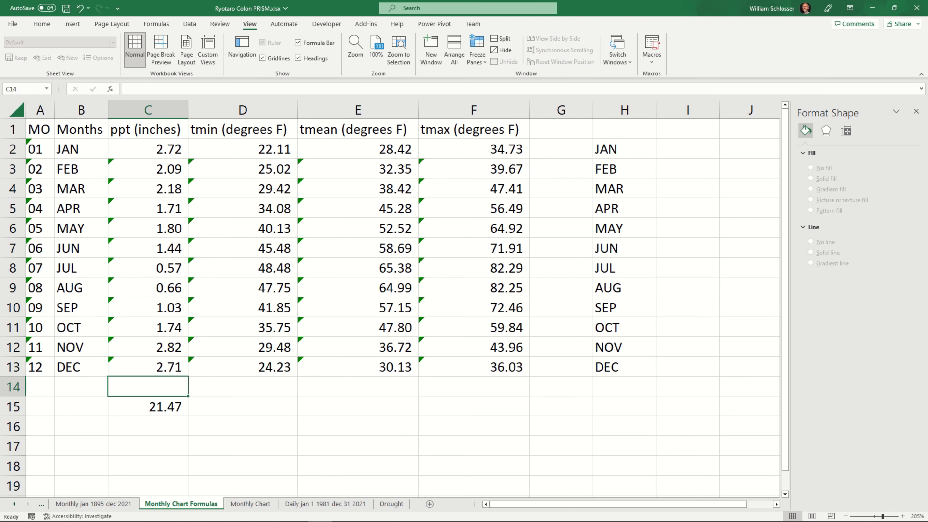
Step: Return to the Word report and select the Table 1 caption together with its table picture
mouse_move(401, 519)
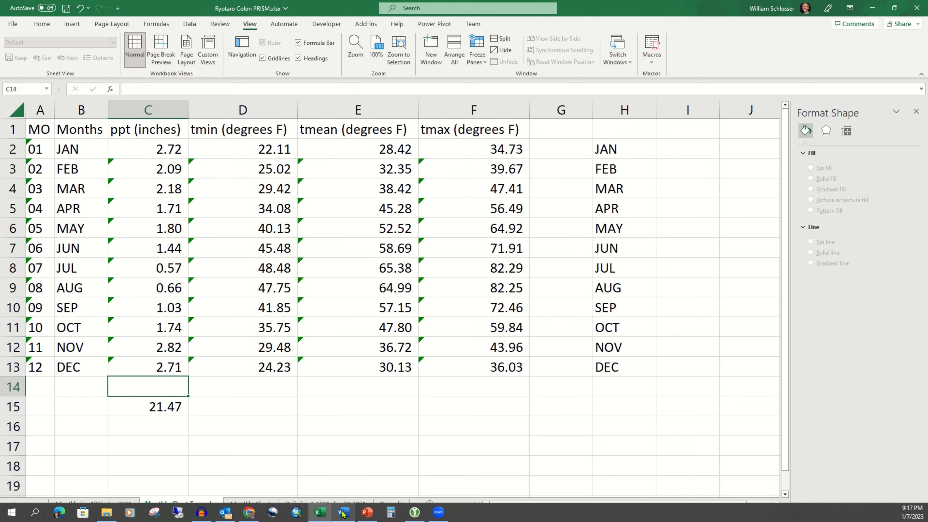
mouse_move(342, 513)
click(347, 493)
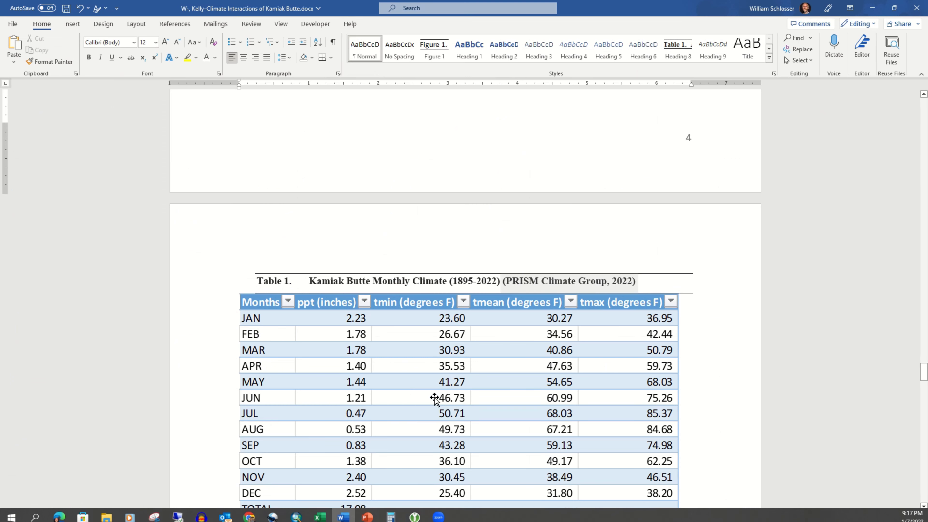
scroll(427, 366, down, 3)
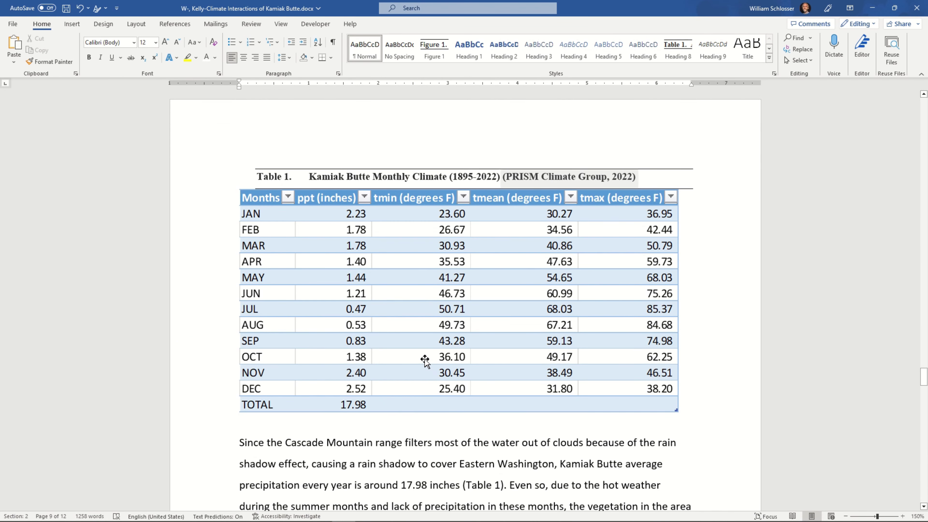
scroll(424, 360, down, 1)
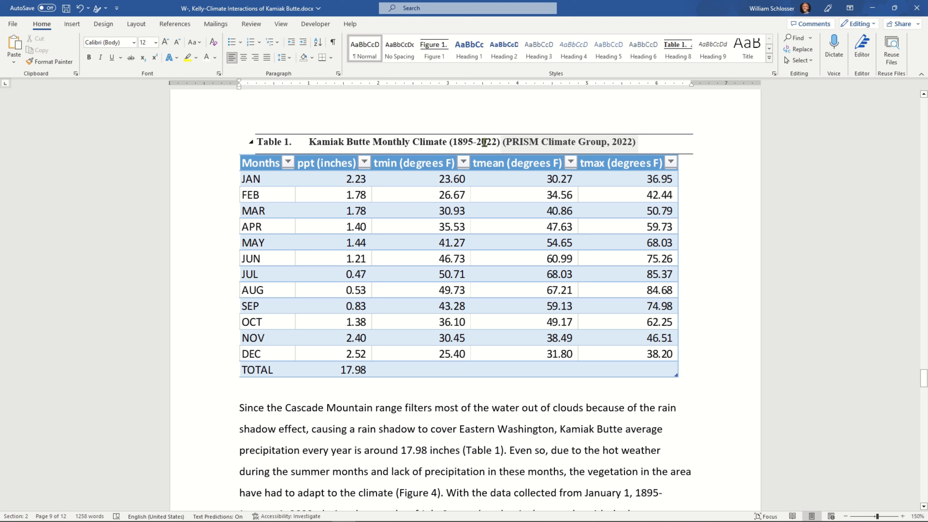
click(626, 191)
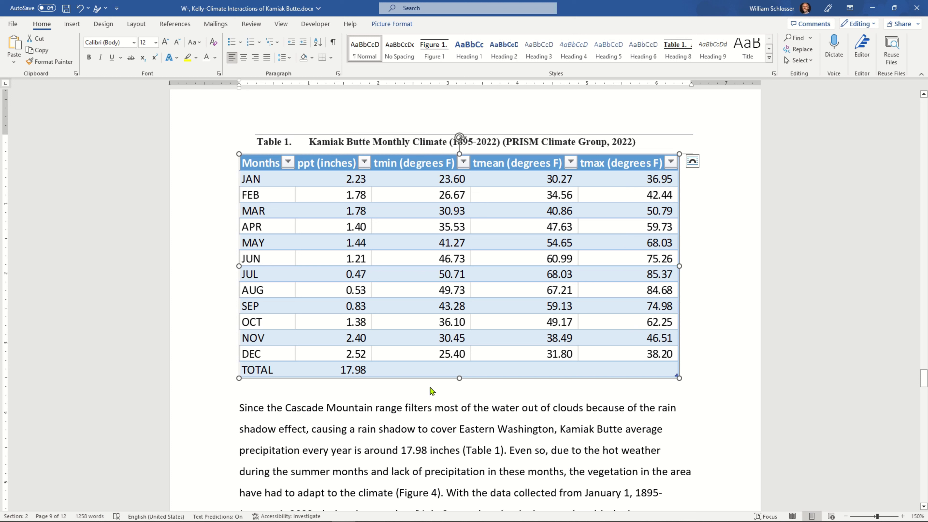
click(405, 419)
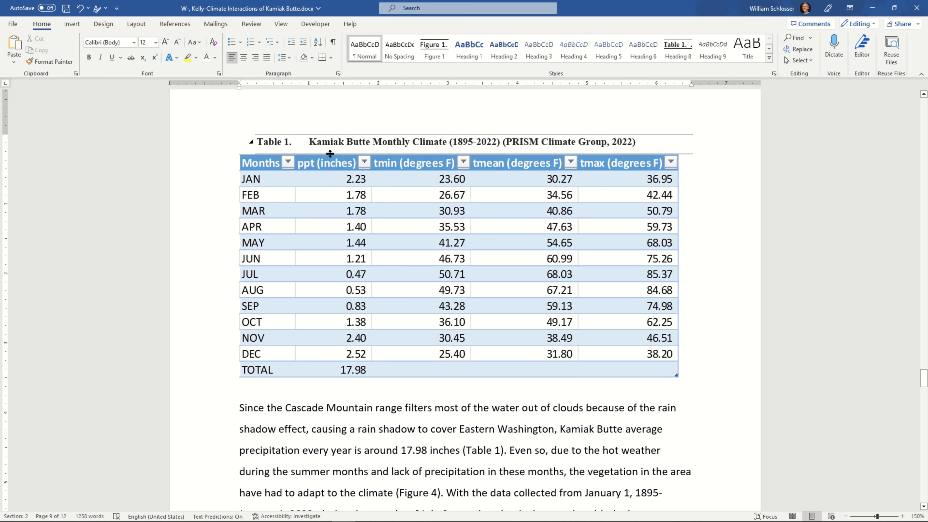
drag(337, 144, 632, 284)
Step: Delete Table 1 and its caption, then type 1 to 5 separated by tabs on the empty line
key(Delete)
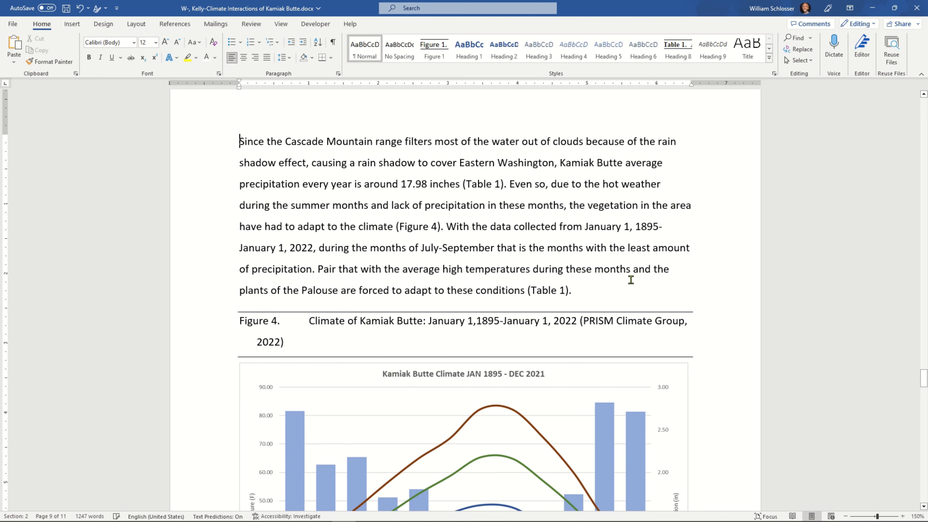
key(Up)
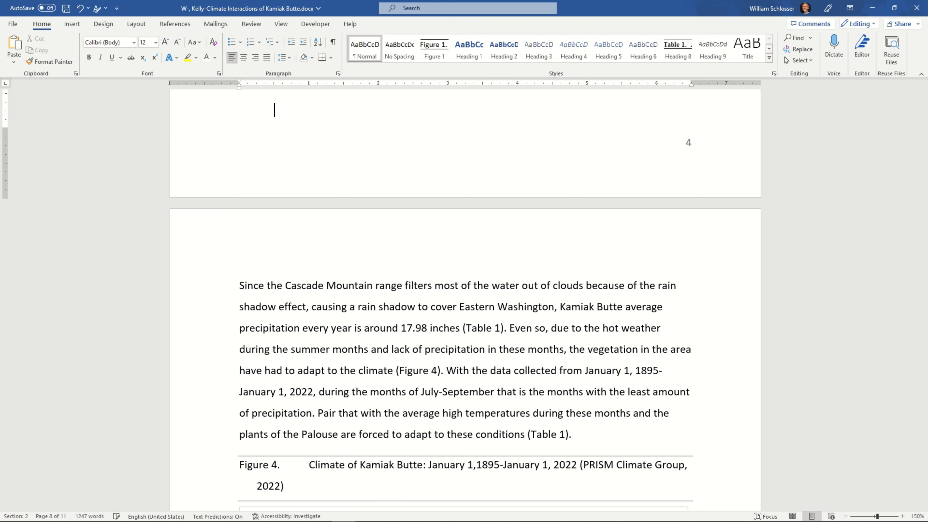
text(1	2)
key(Tab)
text(3)
key(Tab)
text(4)
key(Tab)
text(5)
Step: Show formatting marks, delete the tabbed number line, and leave an empty paragraph
scroll(619, 288, up, 1)
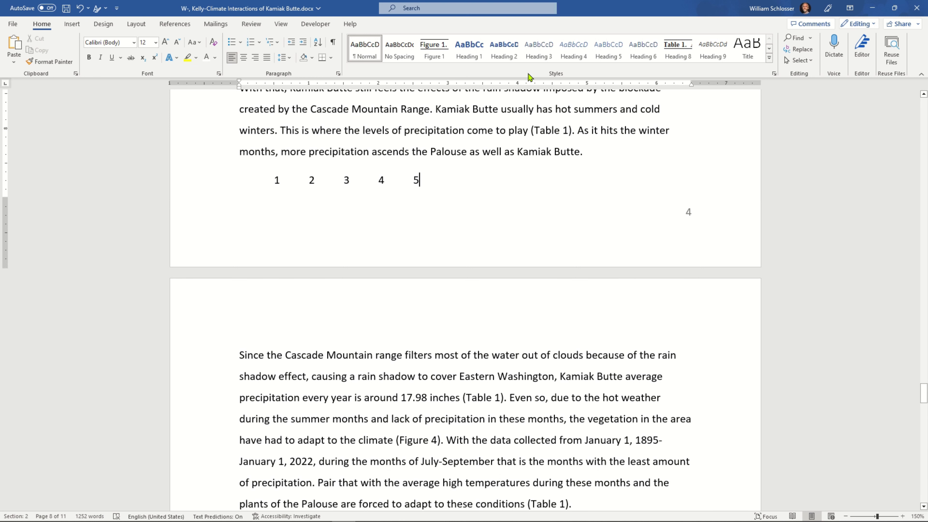
click(332, 42)
click(192, 172)
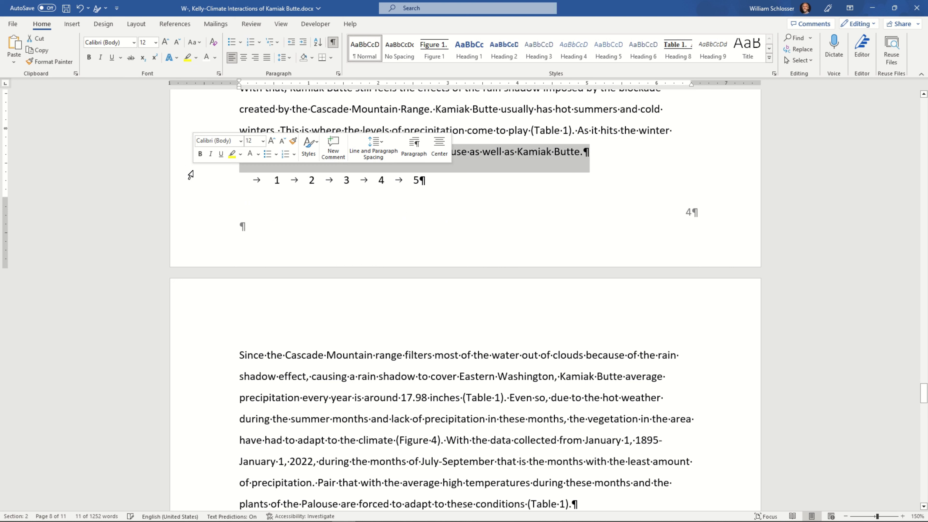
click(191, 175)
key(shift+Down)
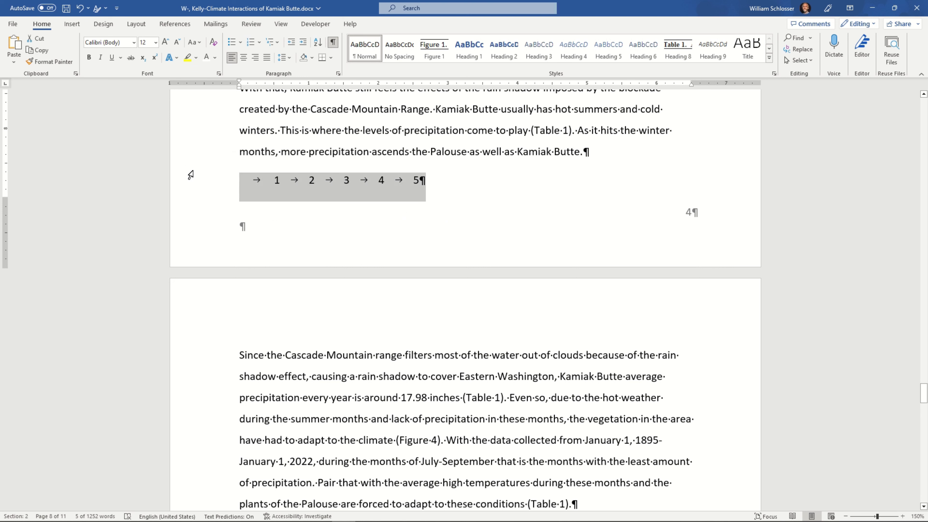
key(Delete)
key(Return)
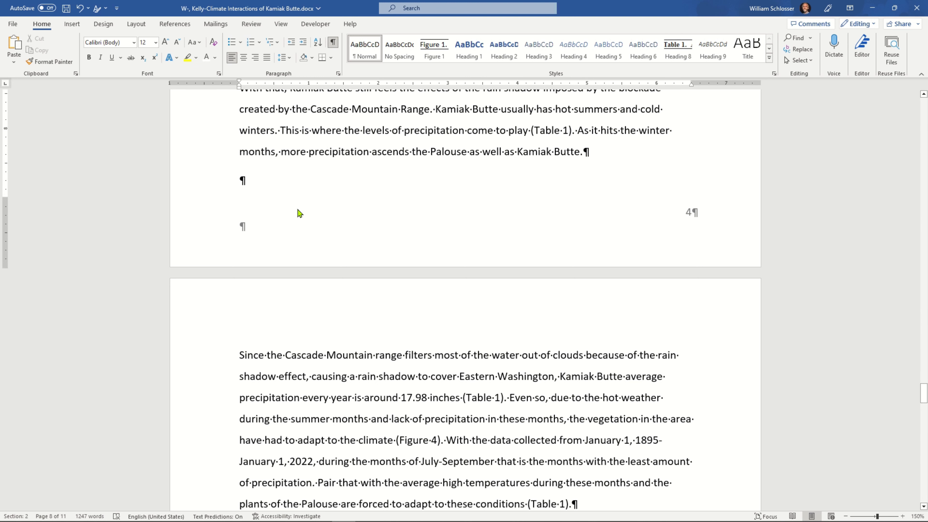
ctrl+scroll(297, 211, up, 3)
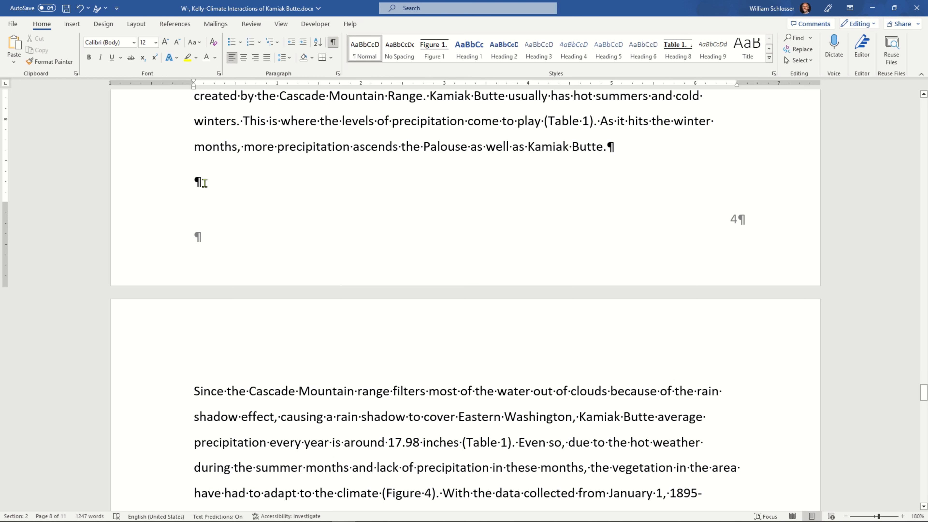
click(205, 182)
scroll(526, 222, up, 3)
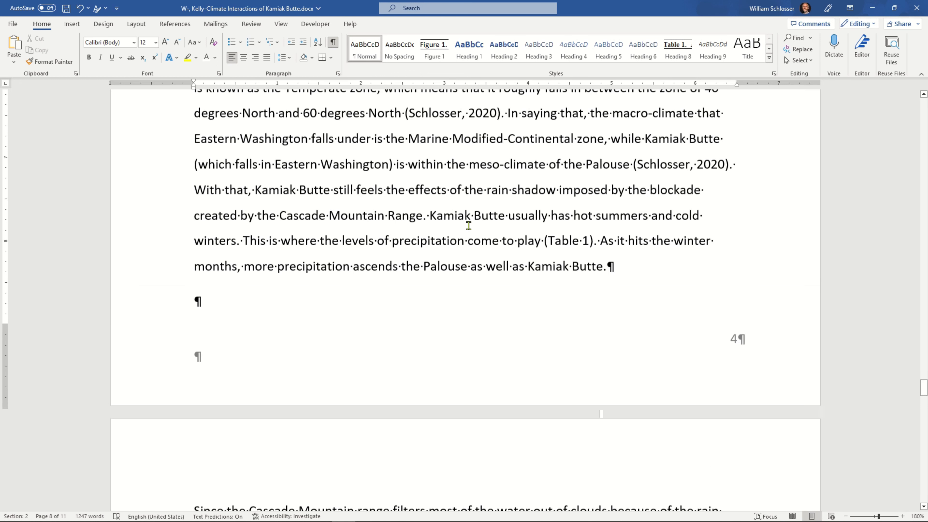
double_click(555, 242)
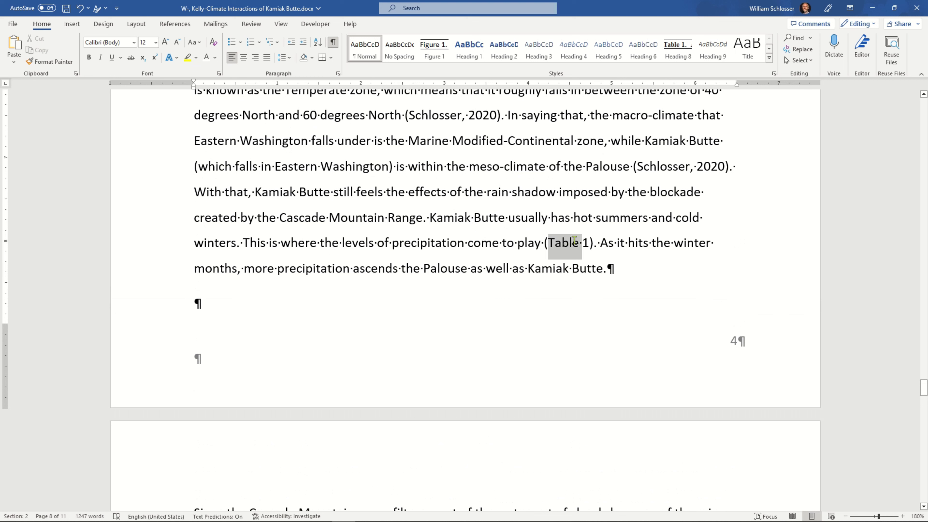
drag(586, 243, 588, 243)
click(628, 267)
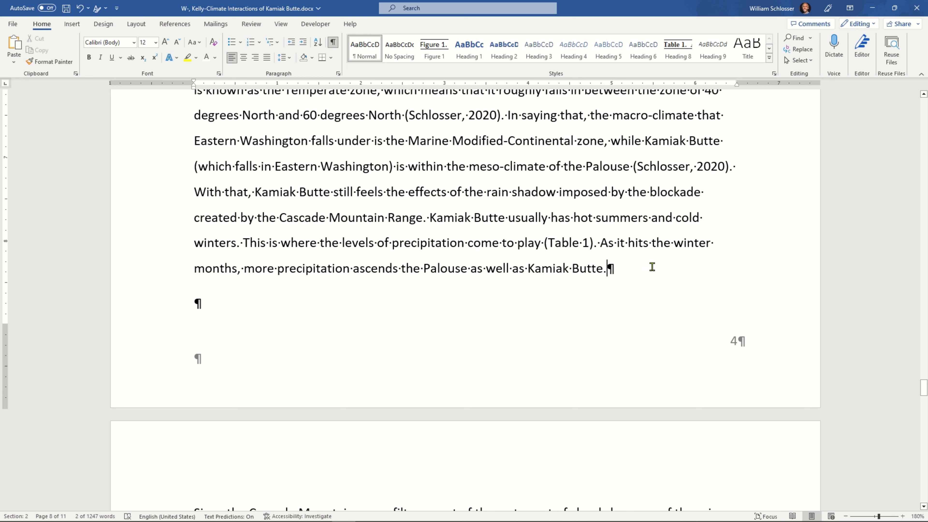
key(Down)
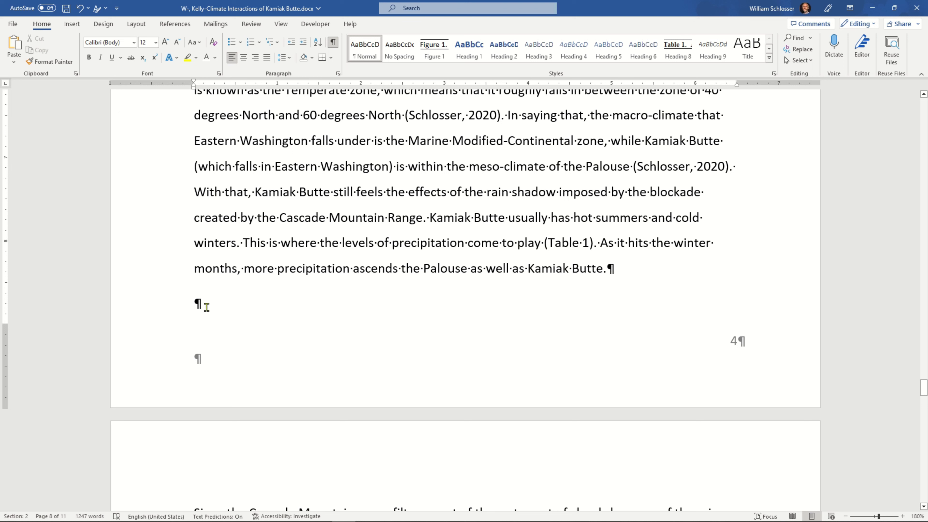
Step: Insert a 5-column by 2-row table and hide the white space between pages
click(72, 24)
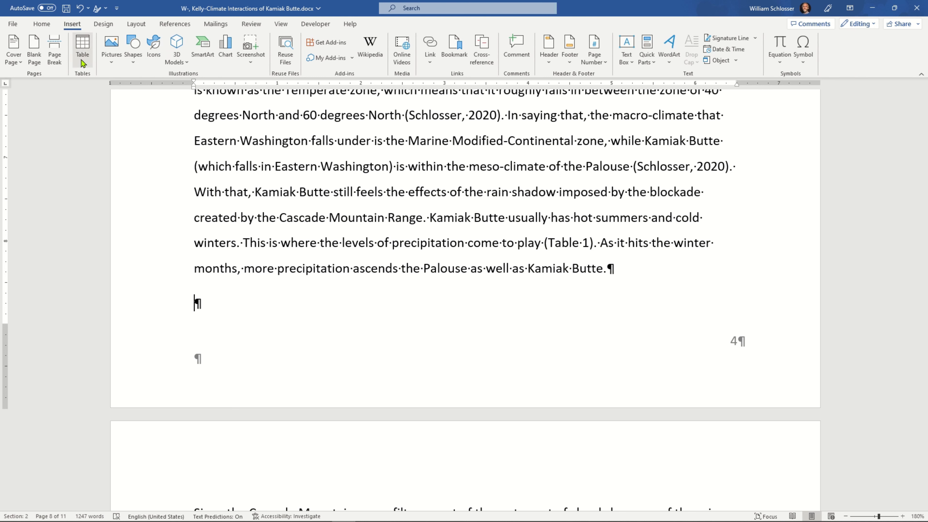
click(83, 51)
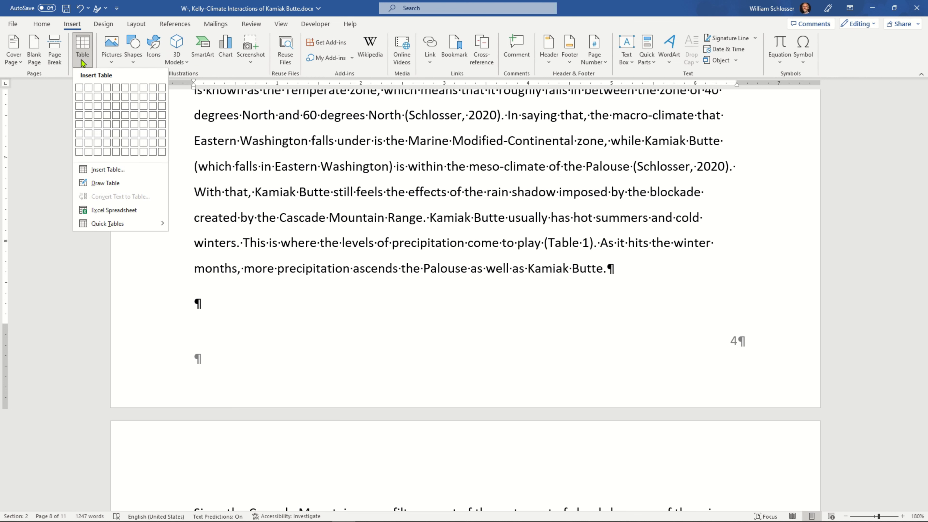
click(117, 102)
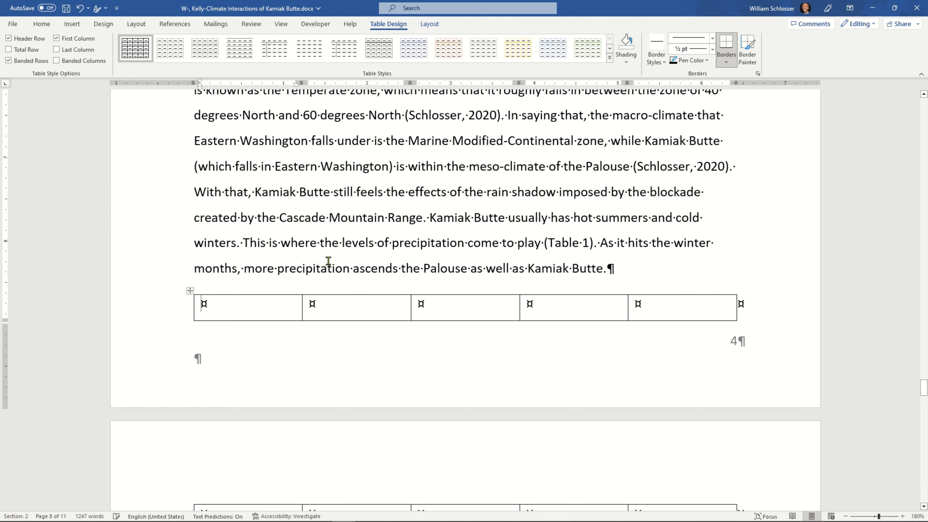
scroll(320, 253, down, 3)
scroll(321, 253, up, 1)
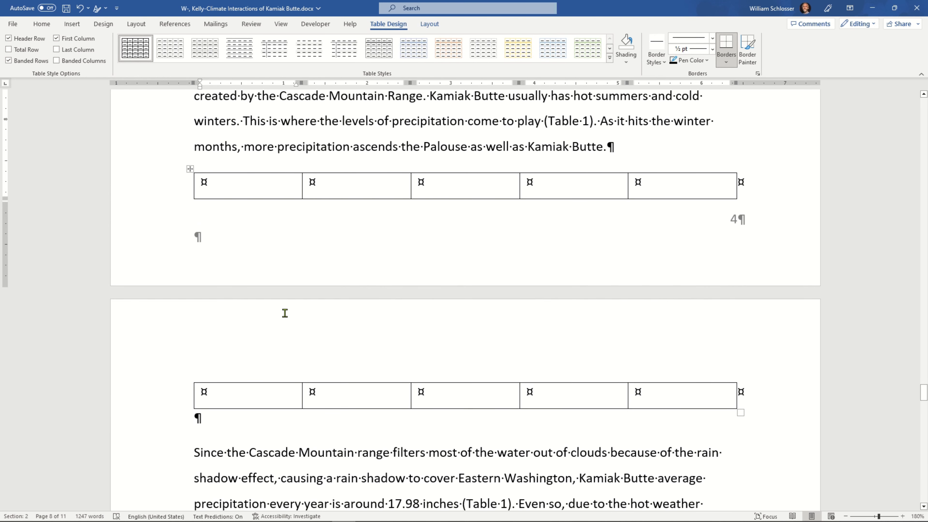
double_click(287, 287)
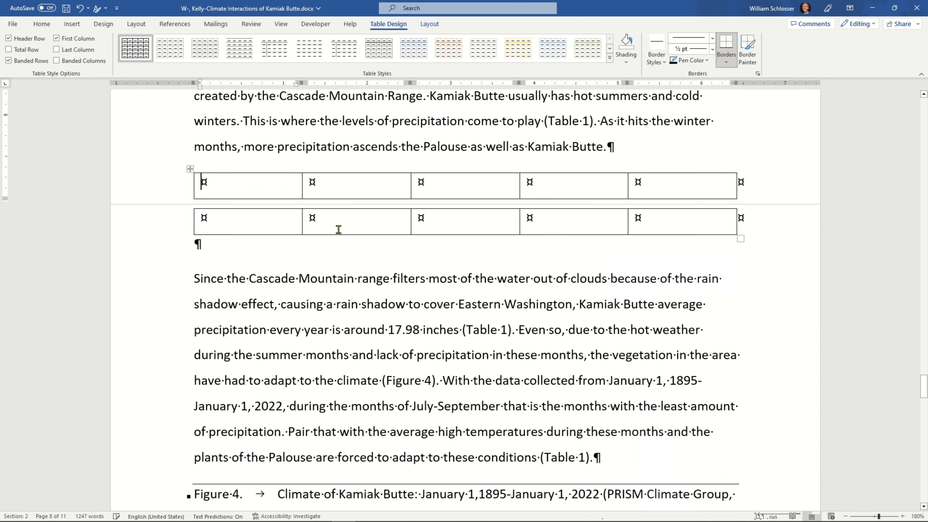
Step: Tab through the cells to grow the table to four rows, then select its top row
scroll(376, 272, up, 1)
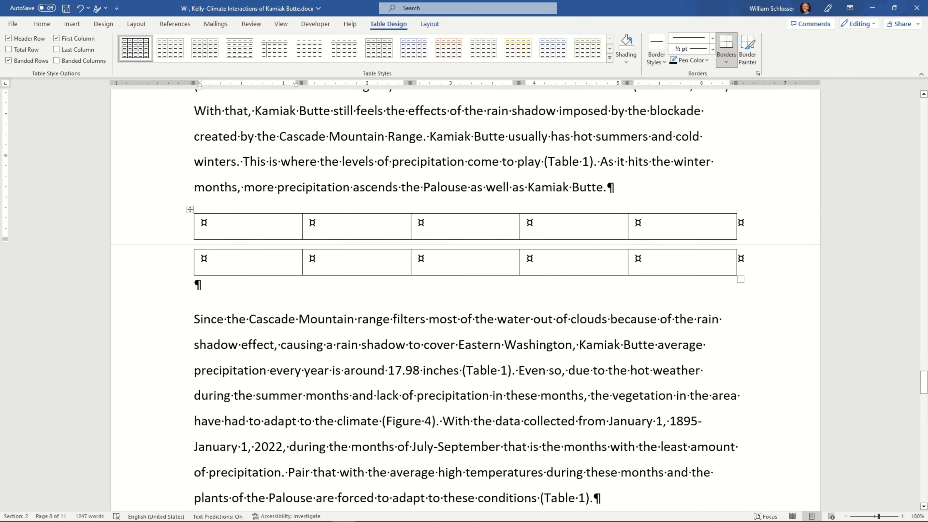
key(Tab)
key(Tab)
key(Tab)
key(Tab)
key(Tab)
key(Tab)
key(Tab)
key(Tab)
key(Tab)
key(Tab)
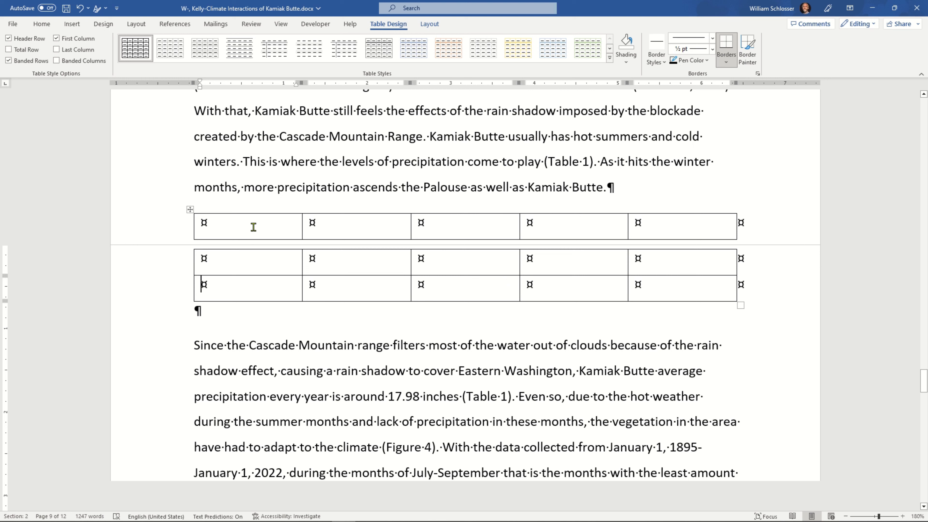
key(Tab)
key(Tab)
key(Tab)
key(Tab)
key(Tab)
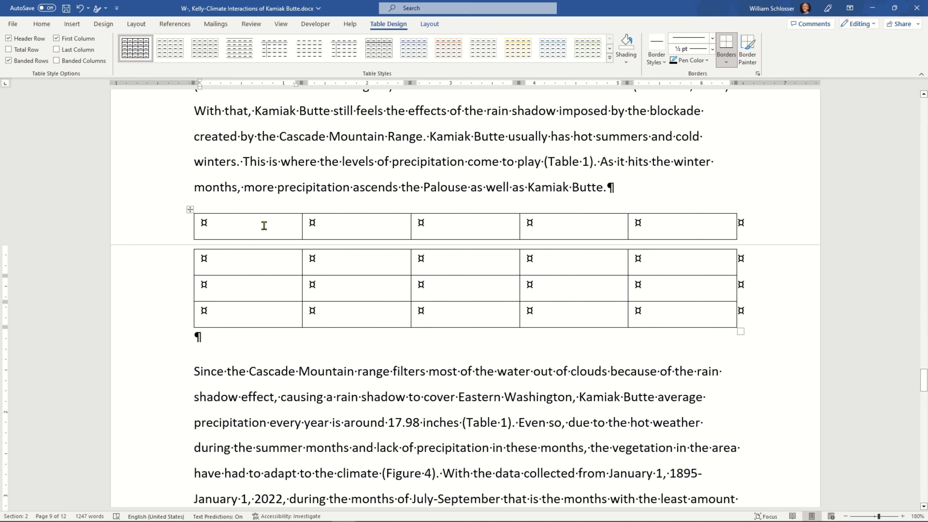
drag(265, 223, 790, 219)
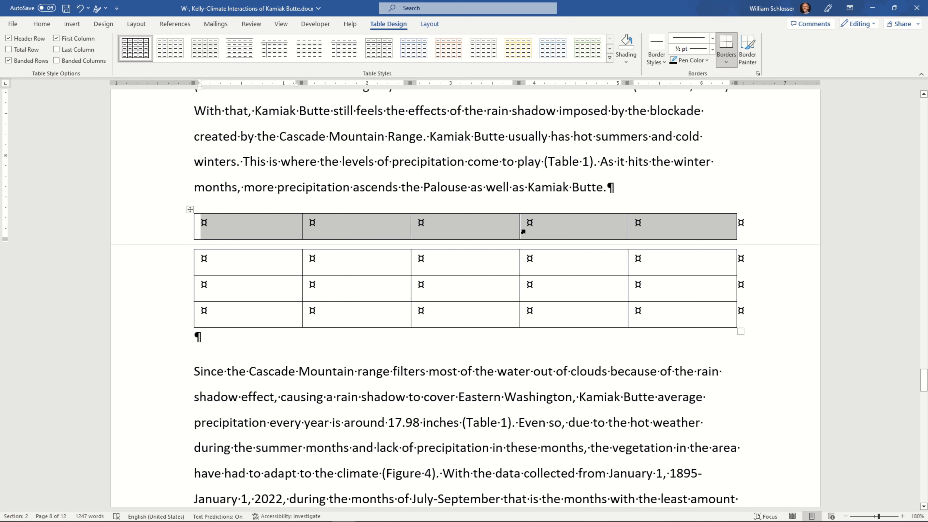
Step: Merge the selected top row into a single cell and place the cursor inside it
right_click(451, 230)
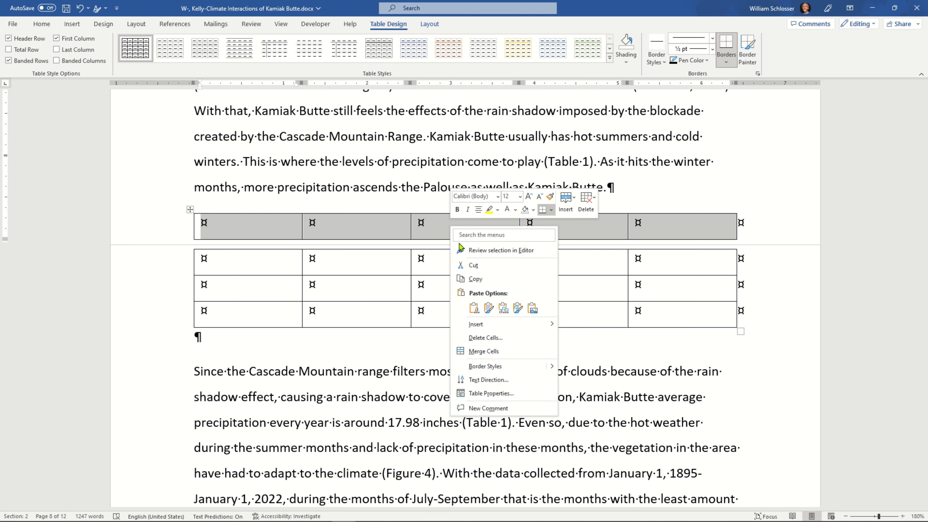
click(504, 352)
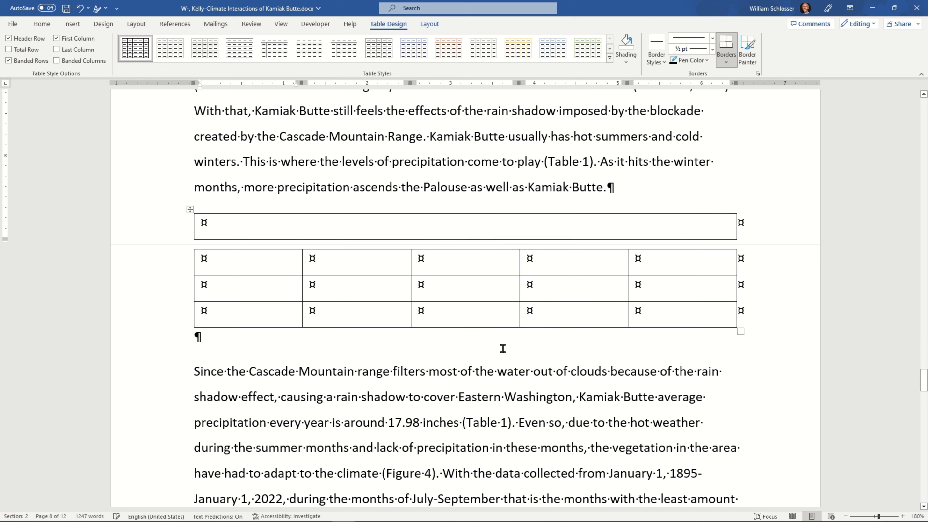
click(393, 231)
Step: Type 'Label here' at the top of the table
key(ctrl+shift+Return)
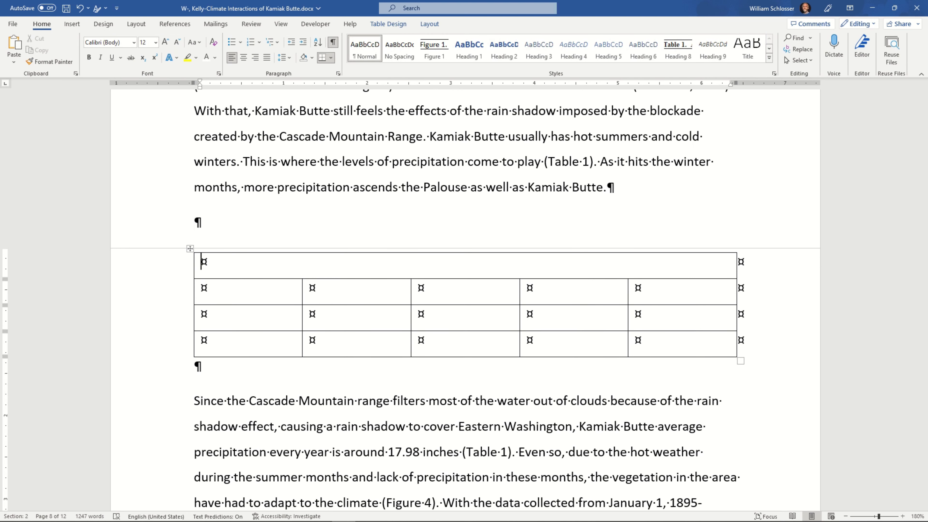
text(Label here4)
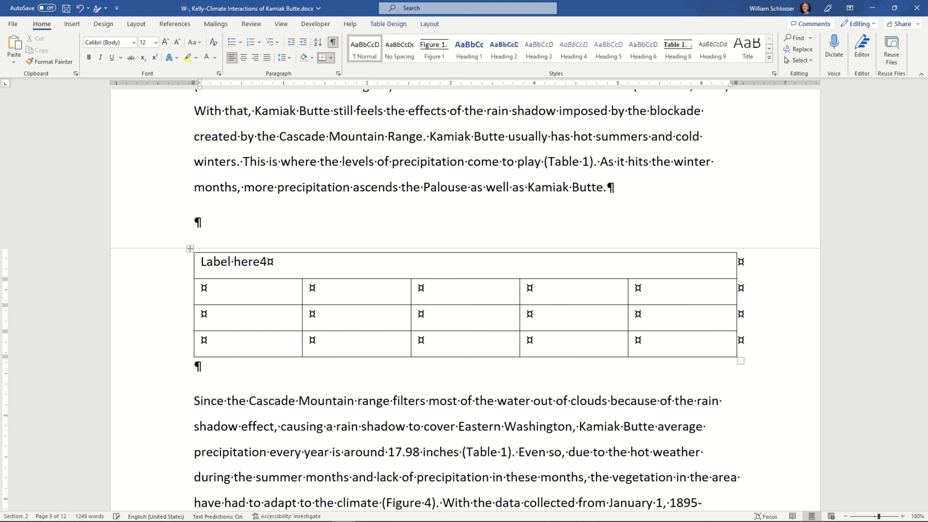
key(BackSpace)
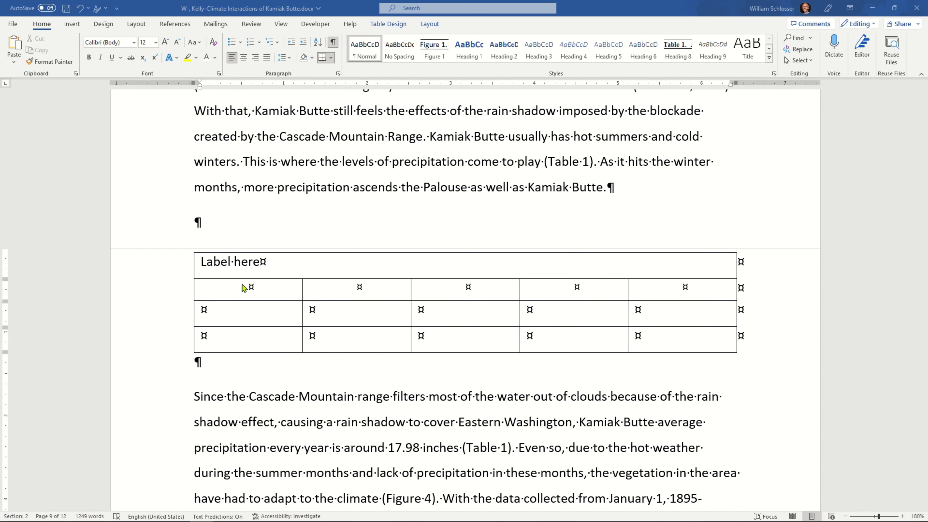
Step: Paste the Month, Precipitation (inches) and temperature headings into row 2, then save the report
click(254, 287)
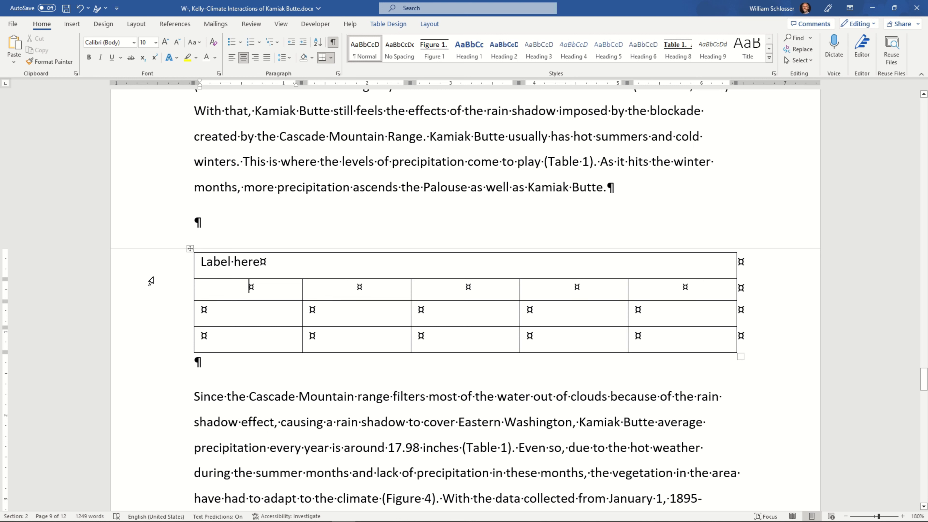
key(ctrl+v)
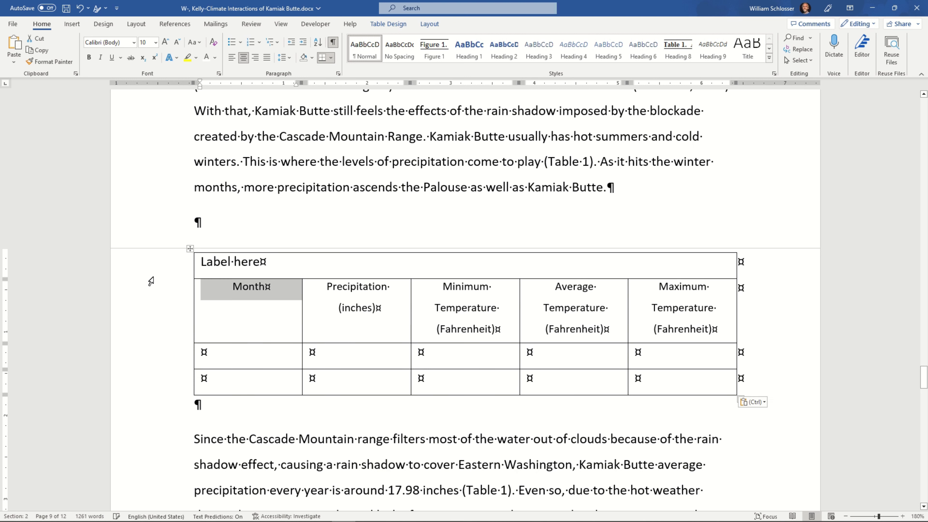
key(Tab)
key(Tab)
key(Tab)
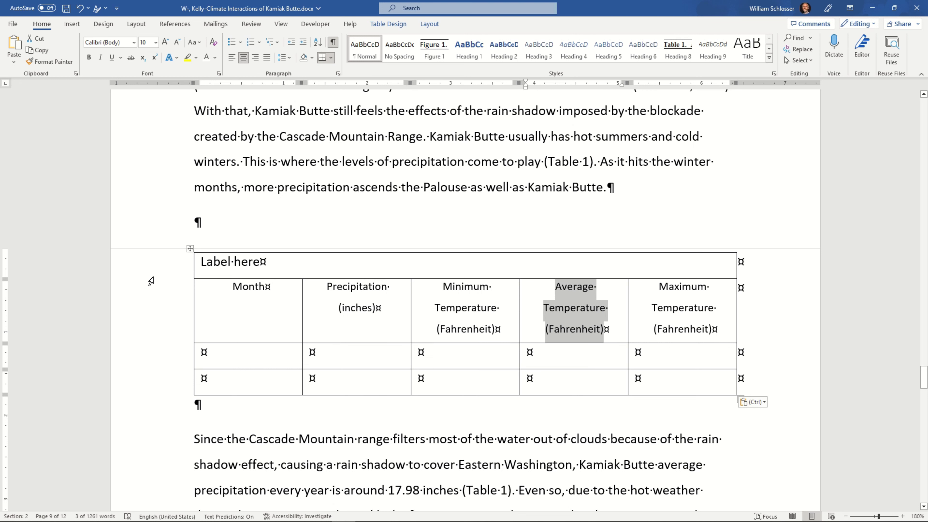
key(Tab)
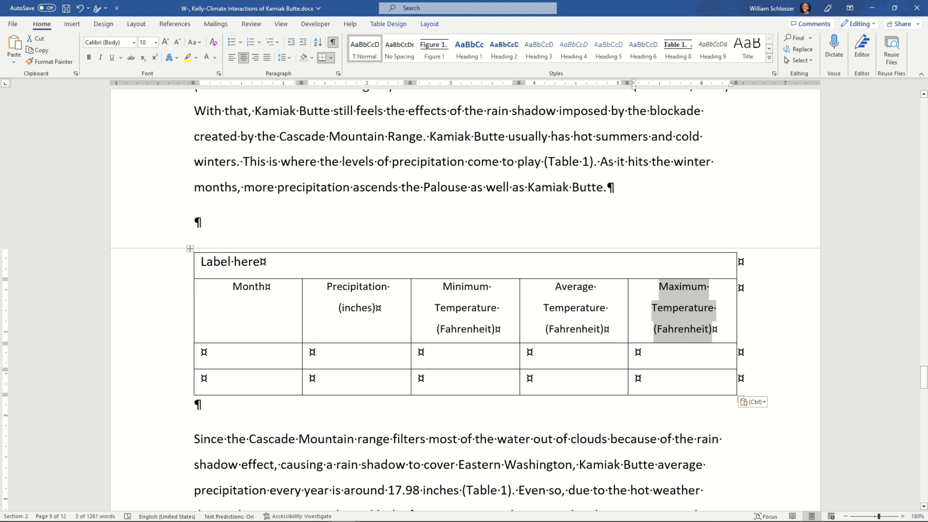
click(280, 362)
scroll(315, 364, down, 3)
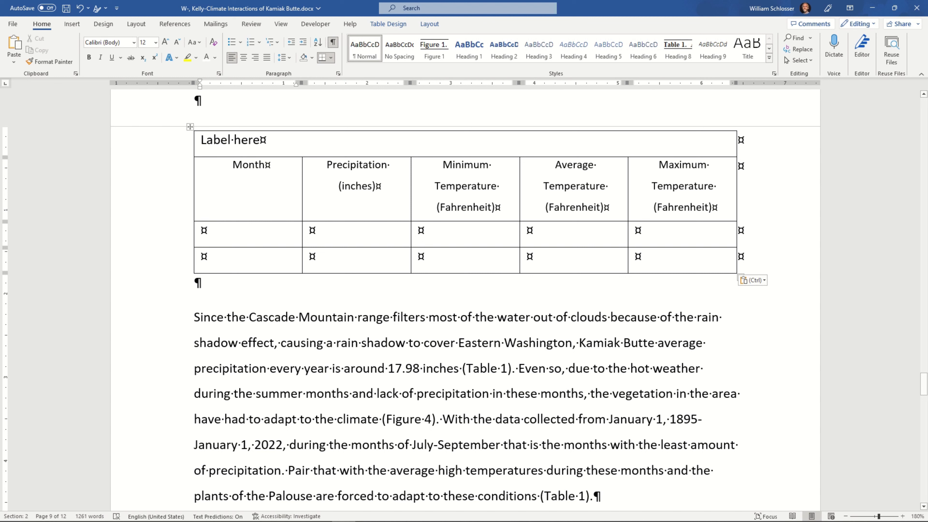
click(67, 8)
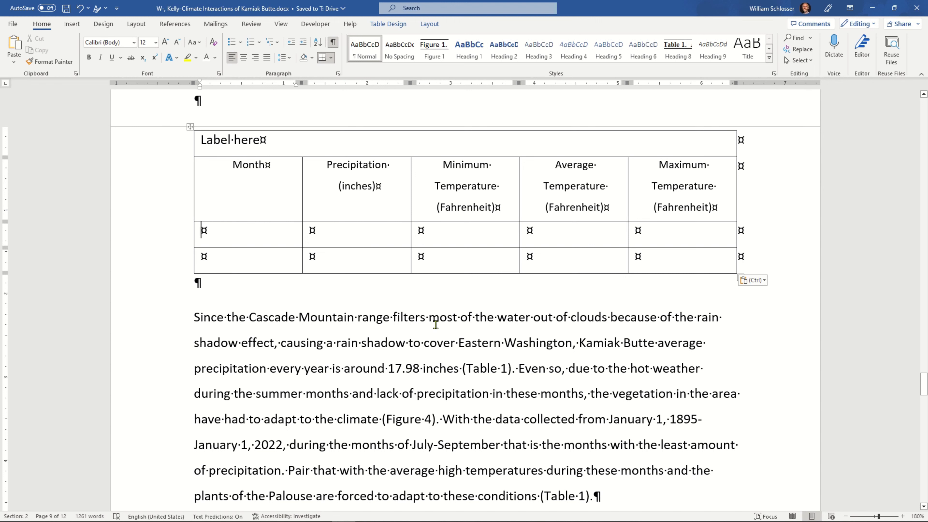
Step: In the Excel climate workbook, review the AVERAGEIF formula in cell C2 without changing it
click(326, 513)
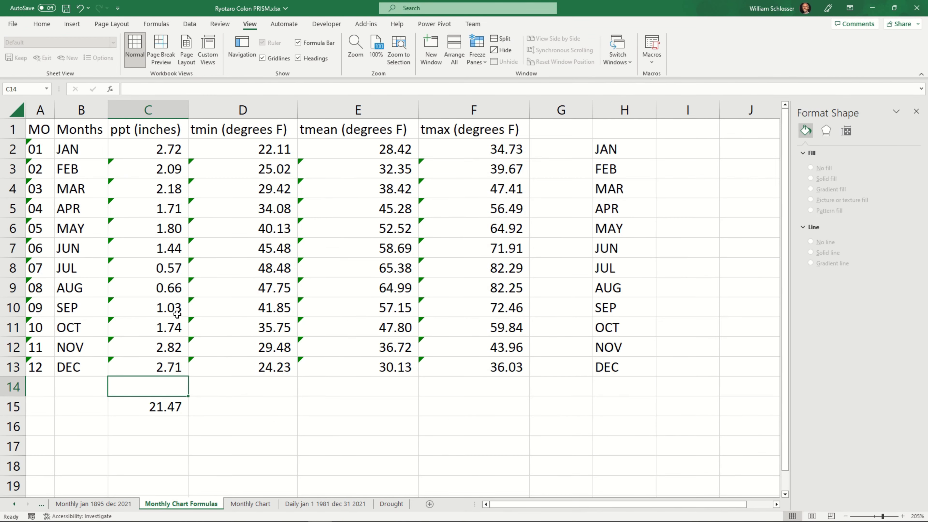
click(79, 149)
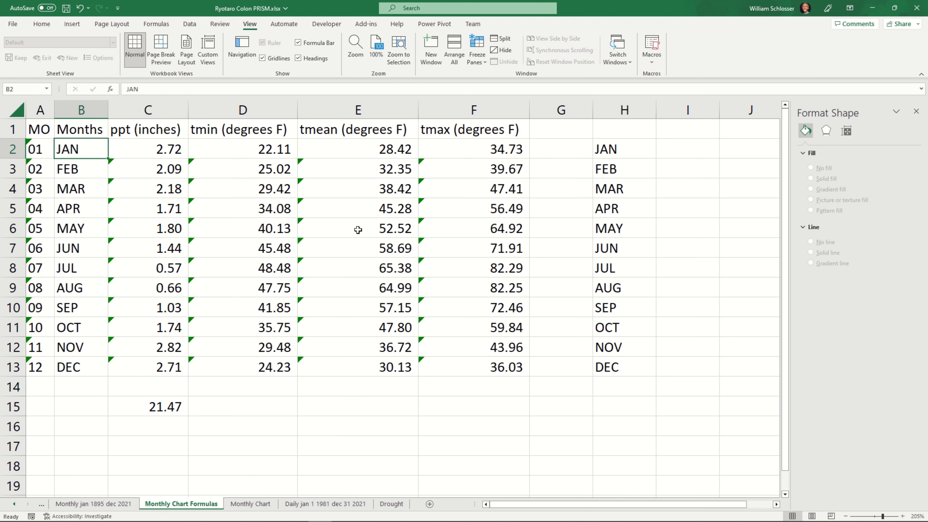
click(172, 157)
triple_click(207, 85)
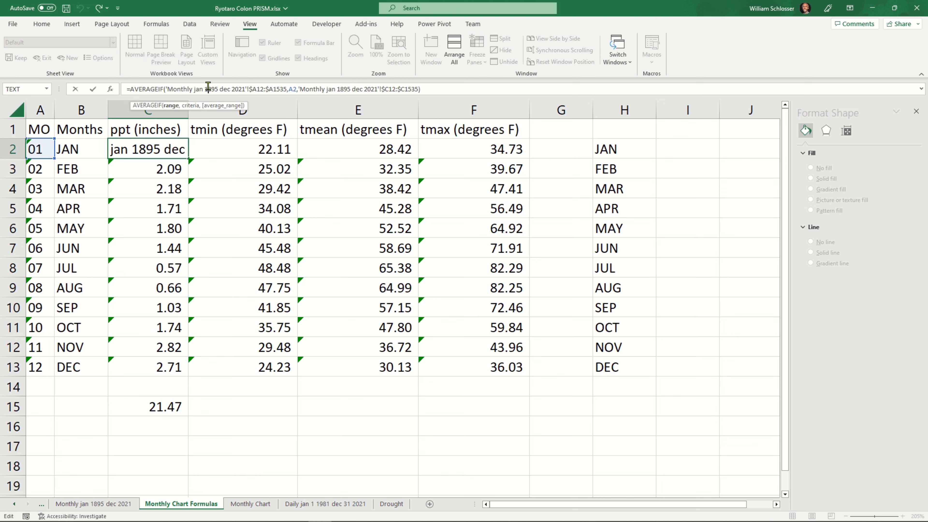
click(442, 94)
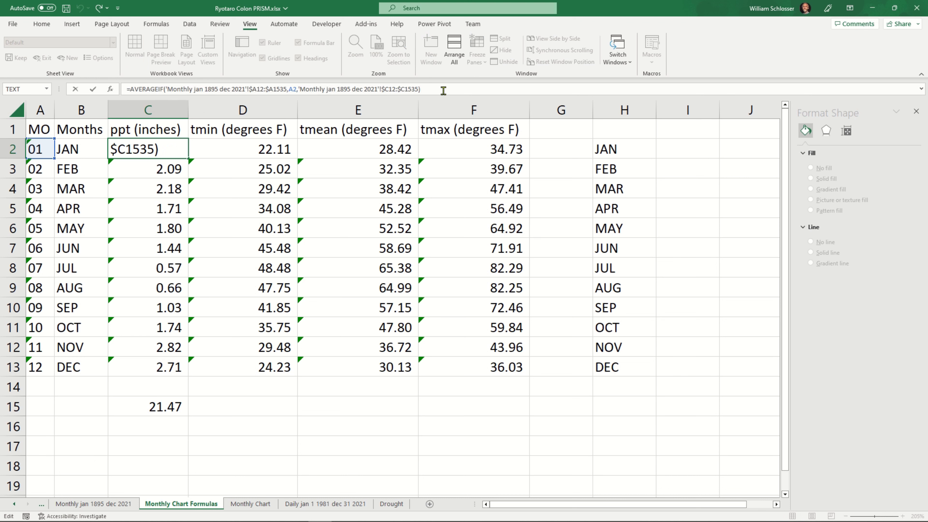
click(117, 162)
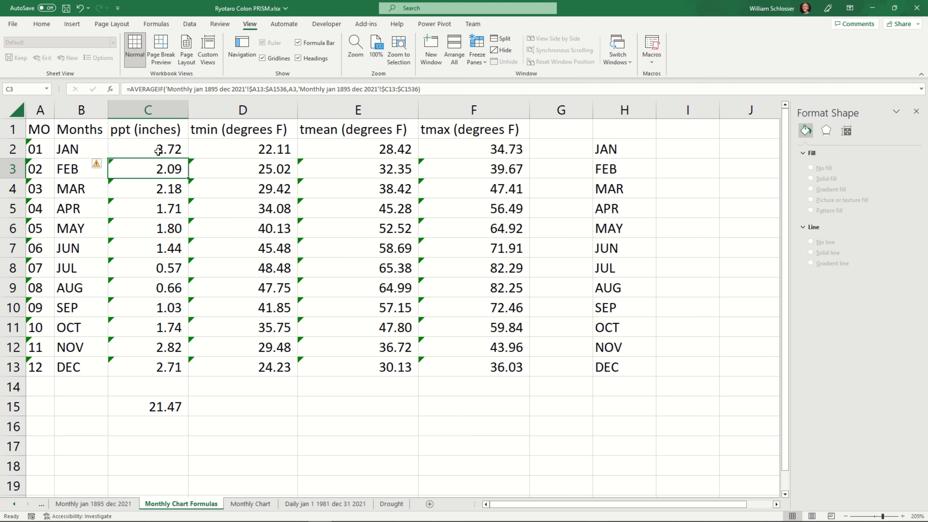
Step: Copy the month names and climate averages in B2:F13
drag(160, 150, 468, 367)
click(73, 161)
click(73, 146)
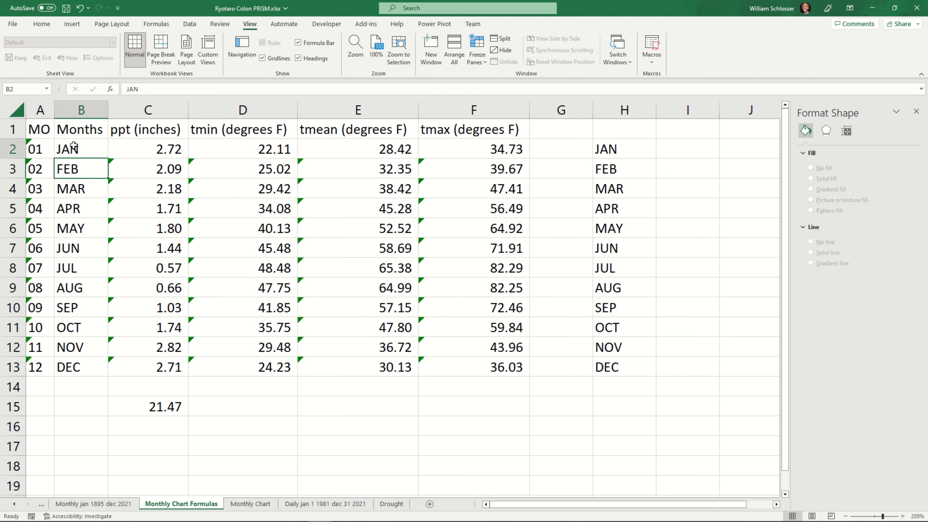
click(489, 361)
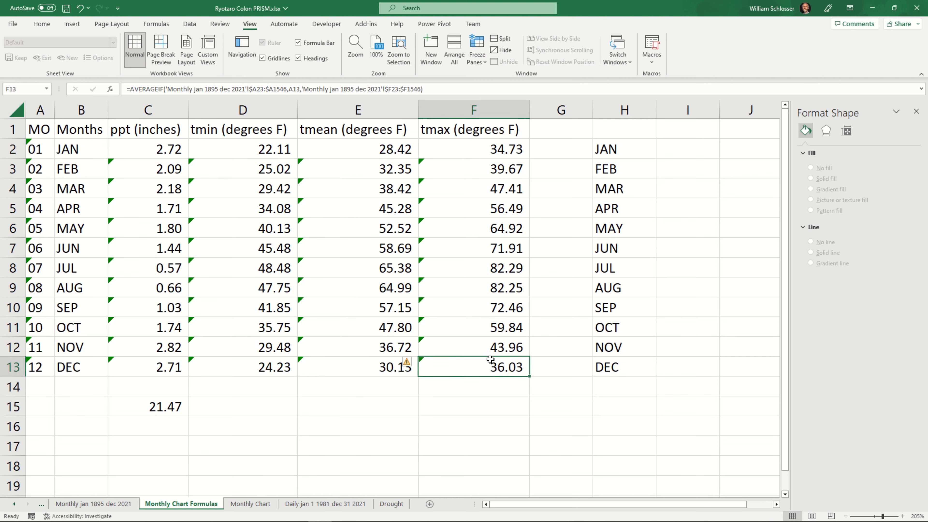
drag(75, 151, 457, 360)
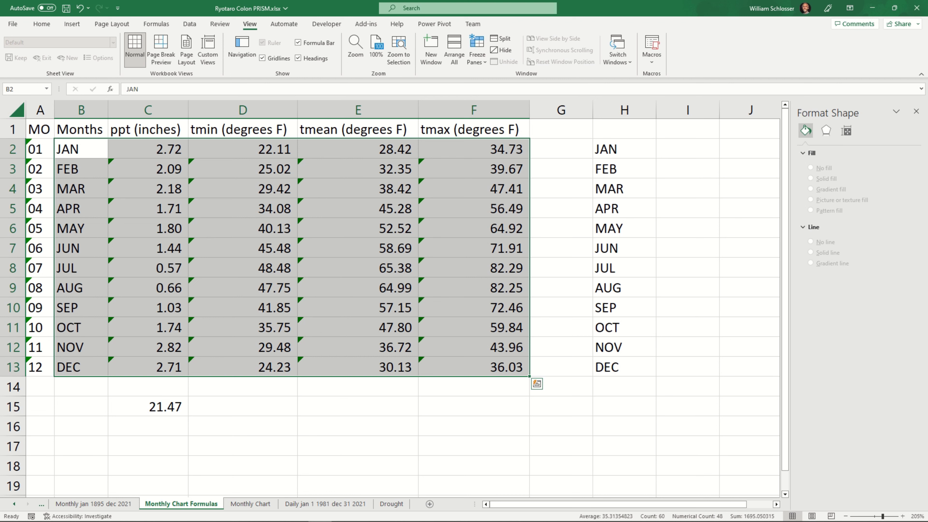
key(ctrl+c)
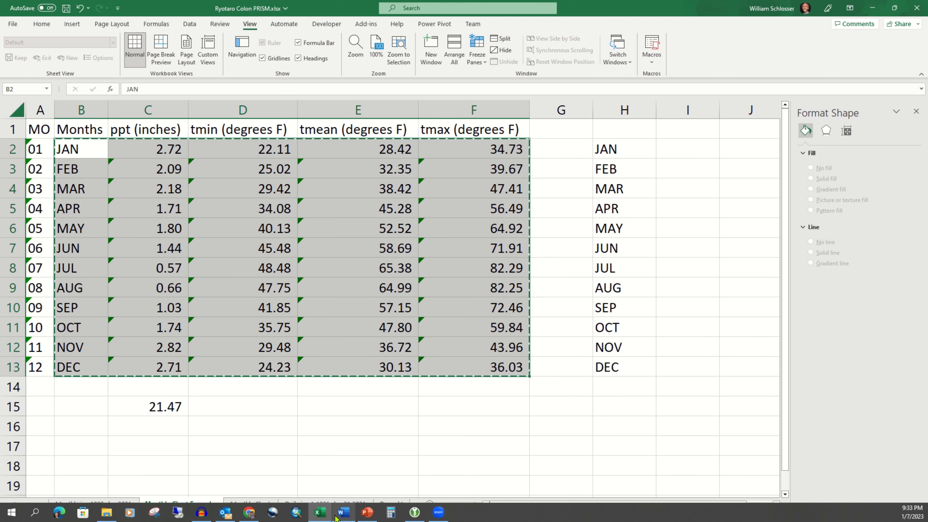
Step: Back in Word, add three empty rows to the end of the climate table
click(343, 512)
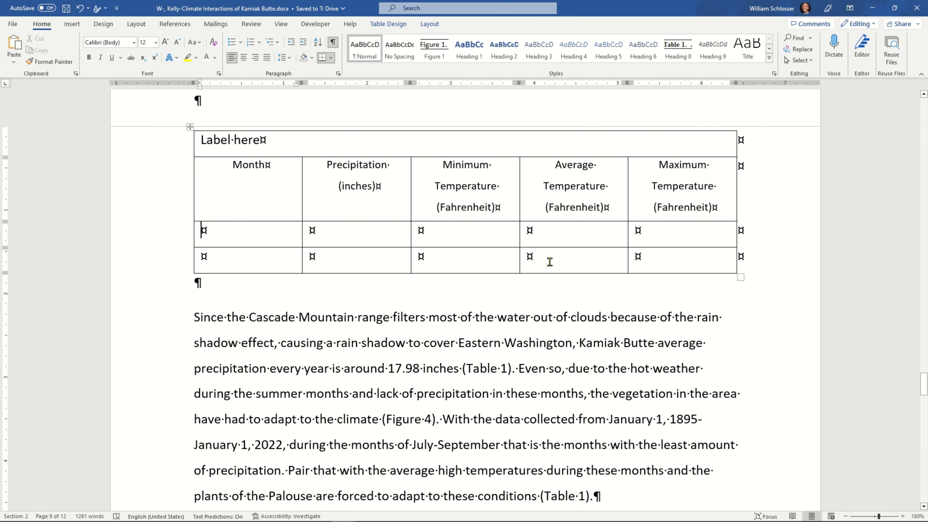
key(Tab)
key(Tab)
key(Tab)
key(Tab)
key(Tab)
key(Tab)
key(Tab)
key(Tab)
key(Tab)
key(Tab)
key(Tab)
key(Tab)
key(Tab)
key(Tab)
key(Tab)
key(Tab)
key(Tab)
key(Tab)
key(Tab)
key(Tab)
key(Tab)
key(Tab)
key(Tab)
key(Tab)
key(Tab)
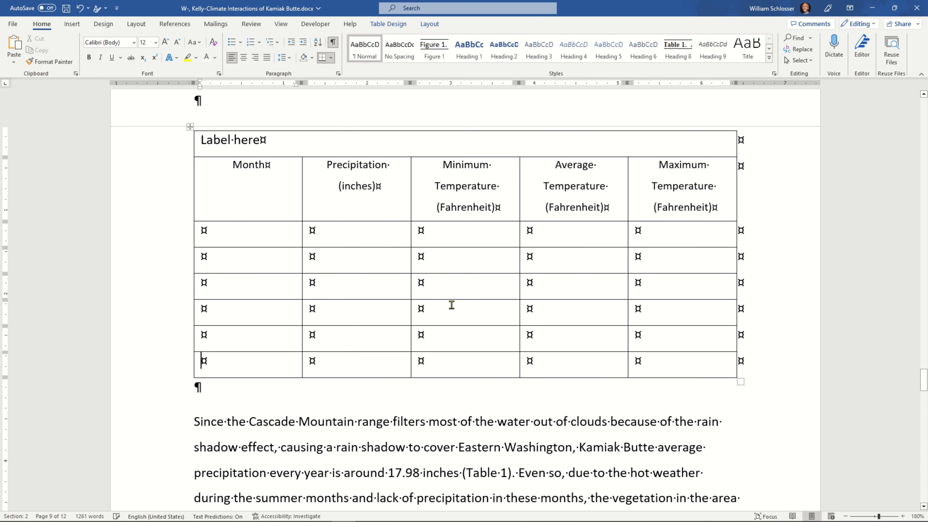
key(Tab)
key(Tab)
key(Tab)
key(Tab)
key(Tab)
key(Tab)
key(Tab)
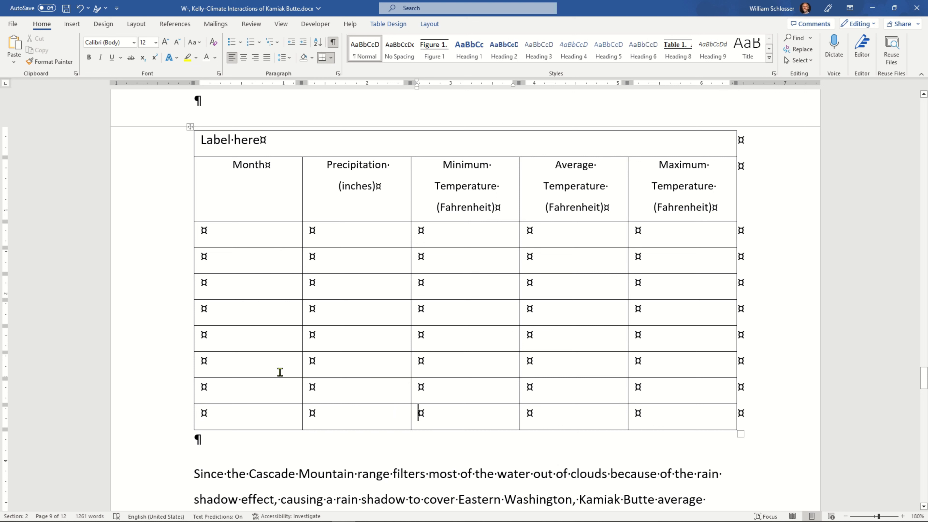
key(Tab)
key(Tab)
key(Tab)
key(Tab)
key(Tab)
key(Tab)
key(Tab)
key(Tab)
key(Tab)
key(Tab)
key(Tab)
key(Tab)
key(Tab)
key(Tab)
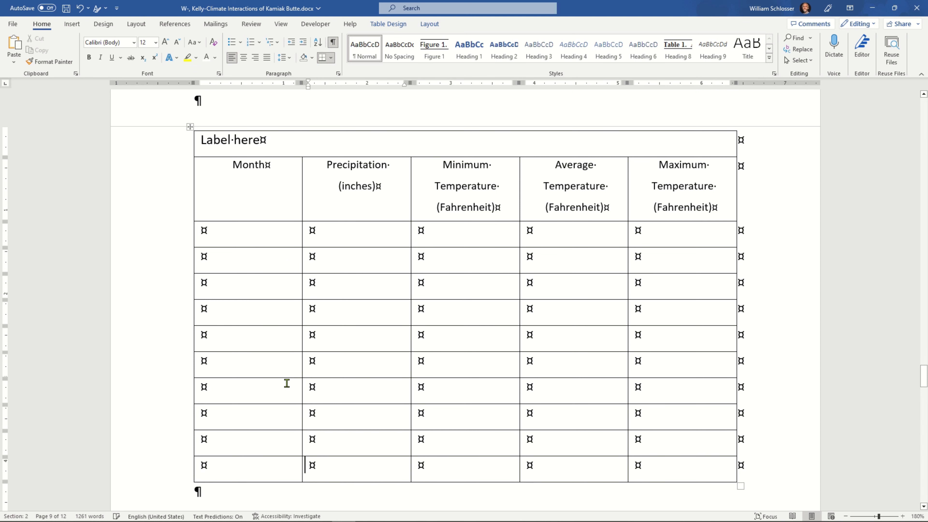
Step: Add a twelfth data row to the table and select all the empty data cells
click(248, 232)
drag(259, 235, 319, 256)
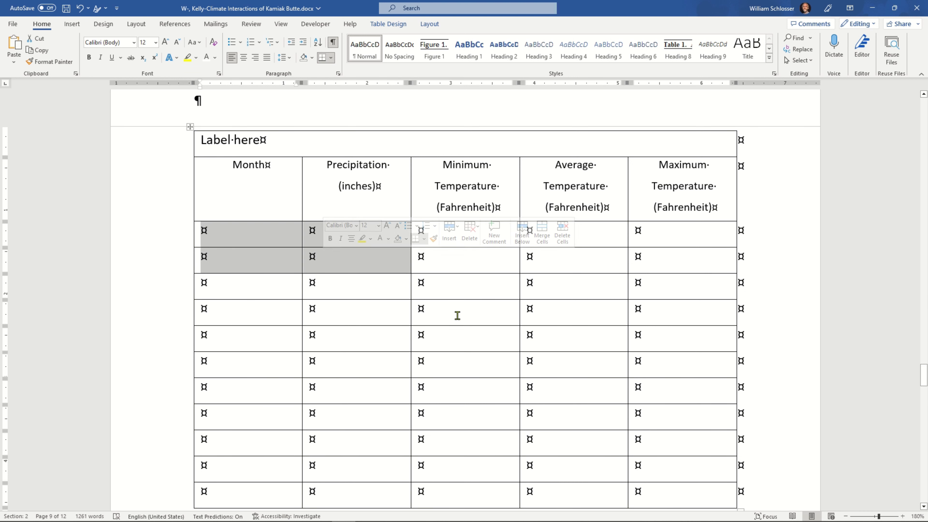
shift+click(694, 490)
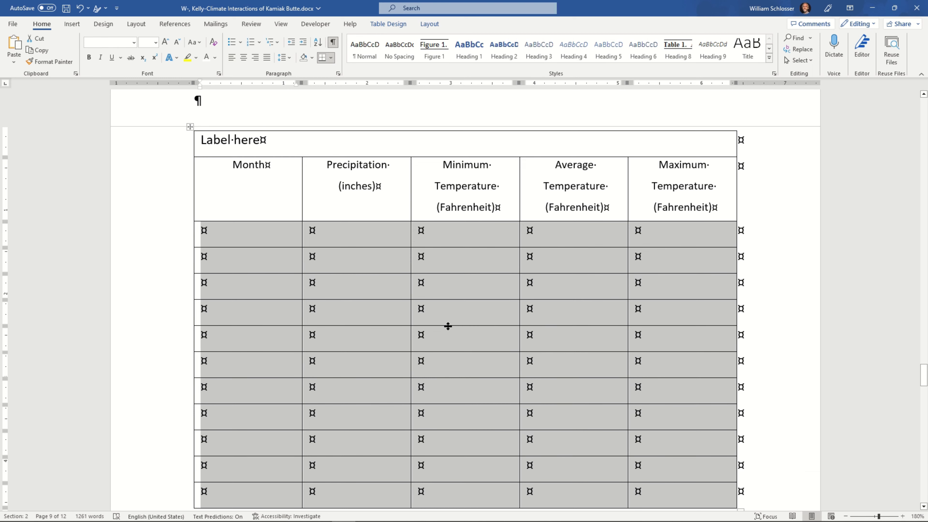
scroll(448, 326, down, 1)
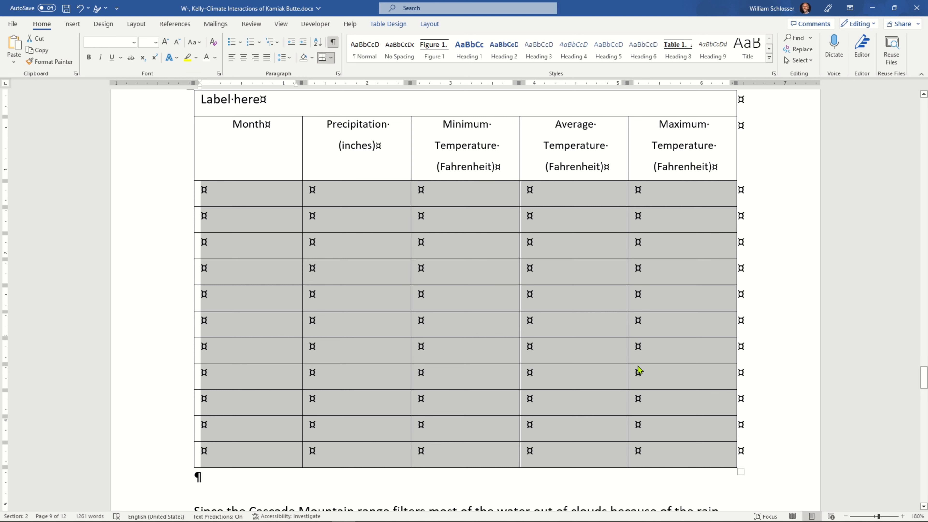
click(655, 442)
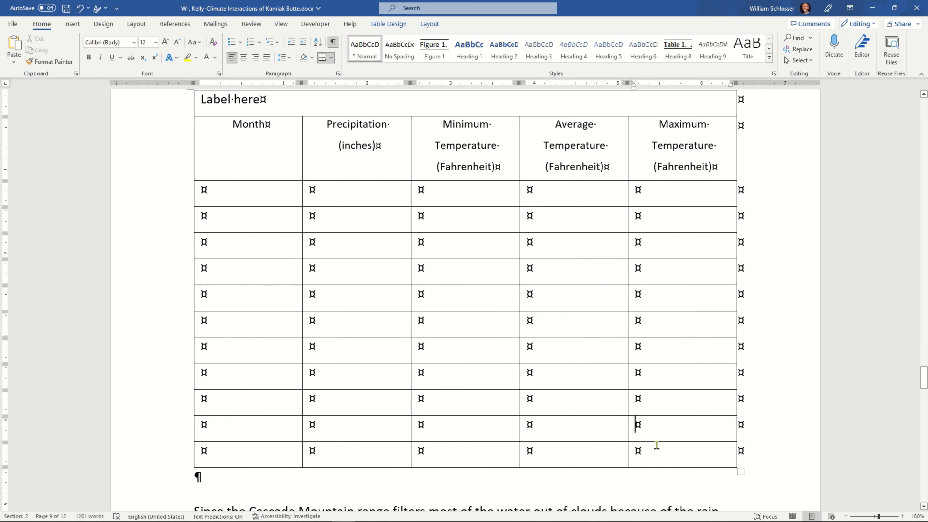
key(Tab)
drag(653, 473, 248, 201)
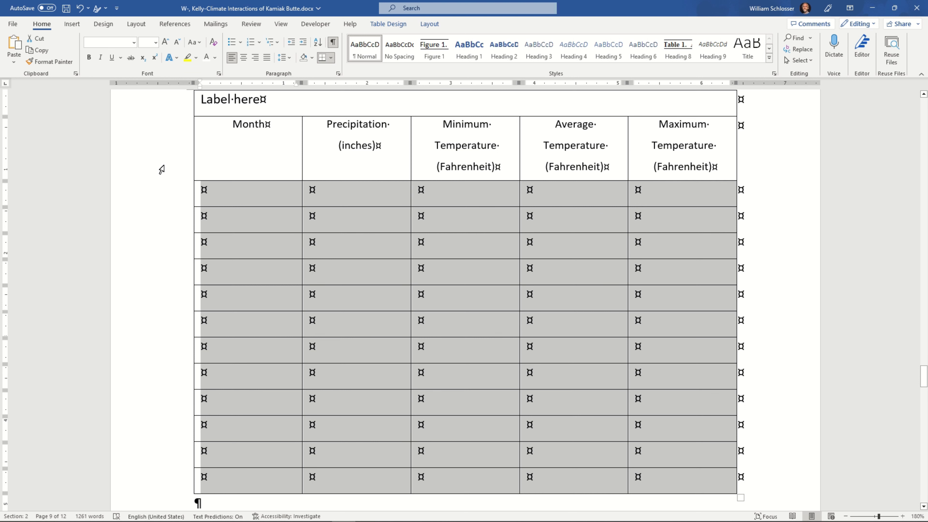
Step: Paste the JAN–DEC climate values, right-align them, and remove the dotted leader before 2.72
key(ctrl+v)
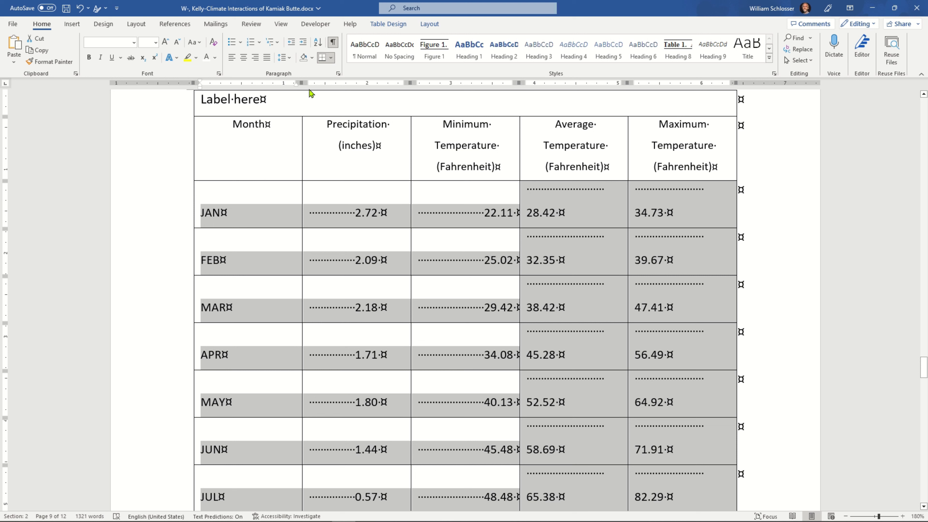
click(255, 58)
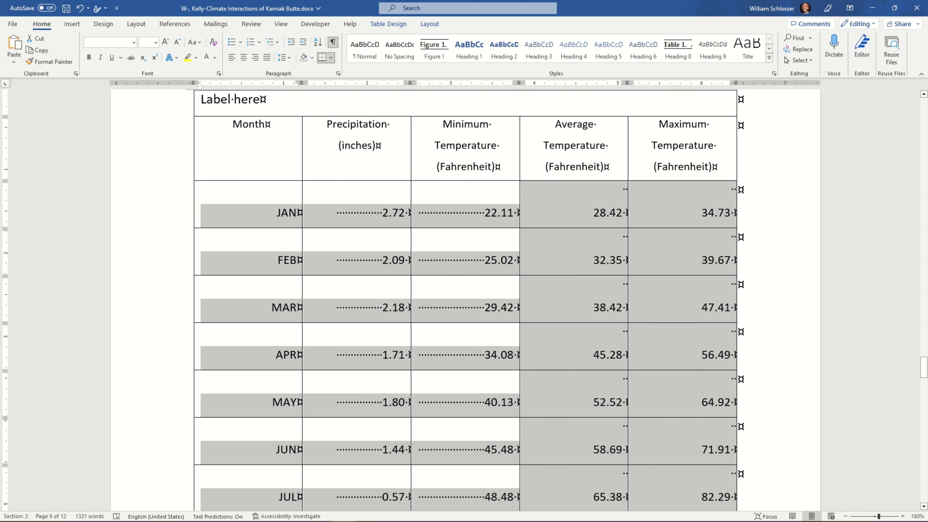
click(356, 215)
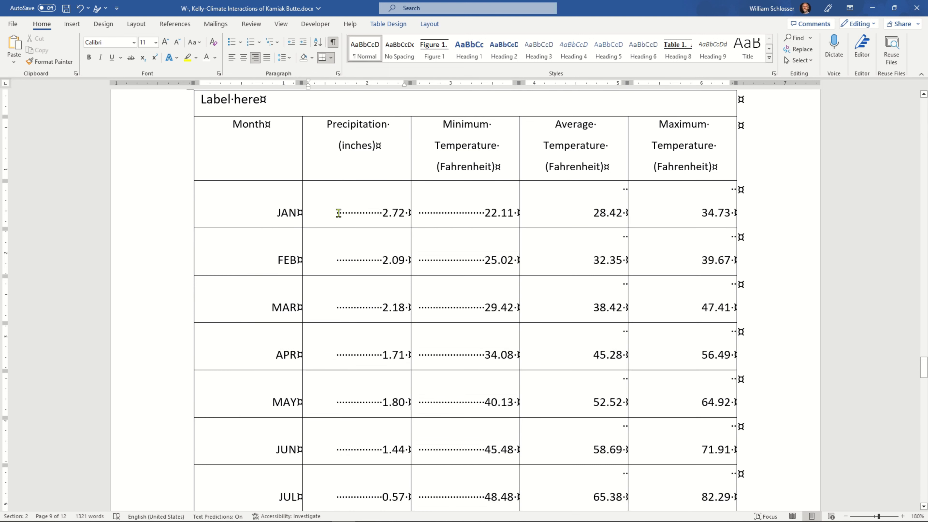
drag(334, 211, 382, 212)
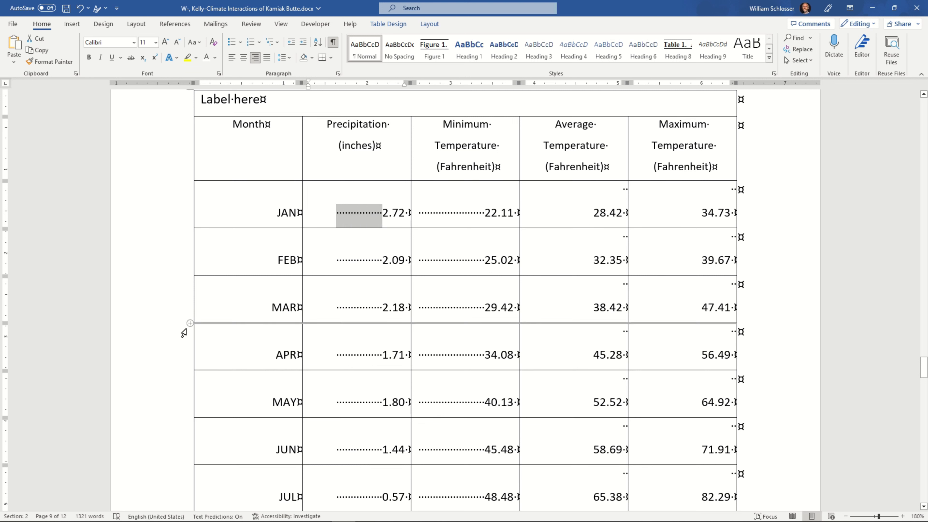
key(Delete)
Step: Remove the JAN row's leaders before 22.11 and 28.42 and collapse it to one line
key(Tab)
key(Left)
key(shift+Right)
key(Delete)
key(Tab)
key(Left)
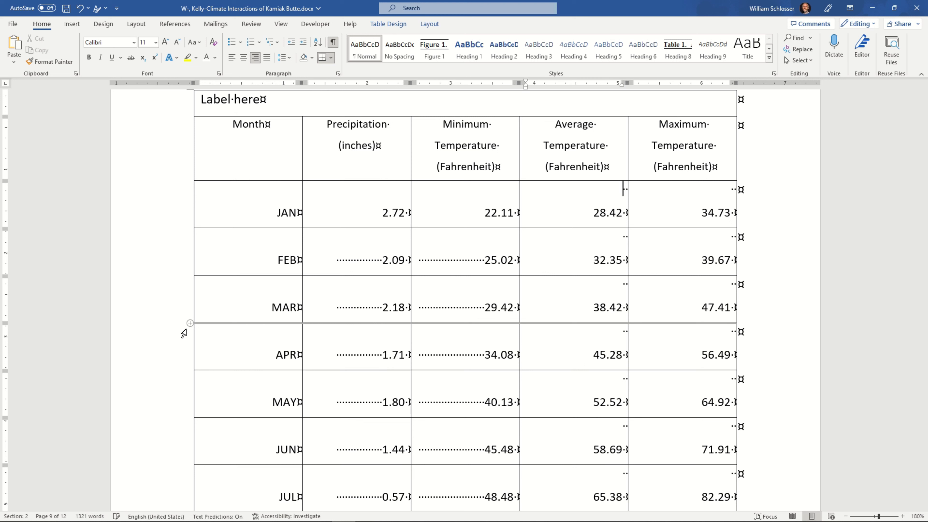
key(Right)
key(shift+Right)
key(Delete)
key(Tab)
key(Left)
key(shift+Right)
key(Delete)
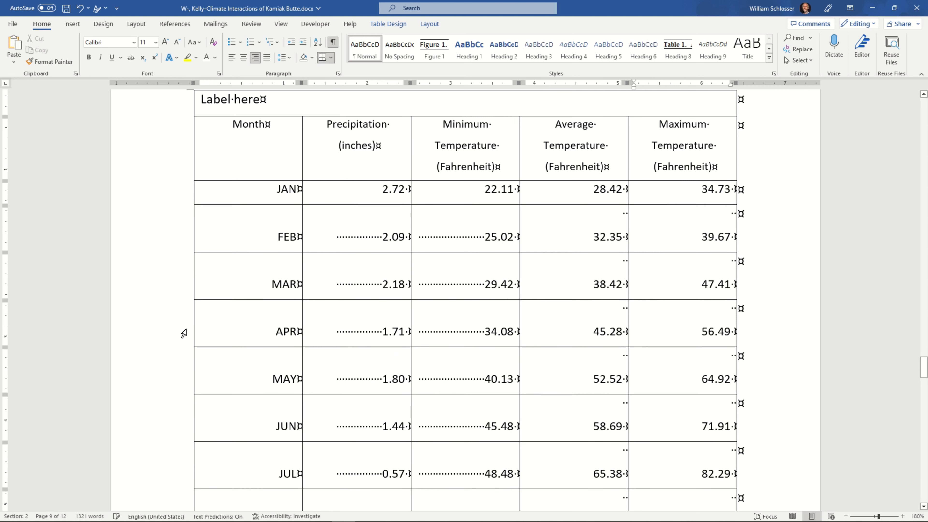
Step: Delete the dotted leaders before the precipitation values 2.09, 2.18 and 1.71
key(Tab)
key(Tab)
key(Left)
key(shift+Right)
key(Delete)
key(shift+Left)
key(Delete)
key(Down)
key(shift+Left)
key(Tab)
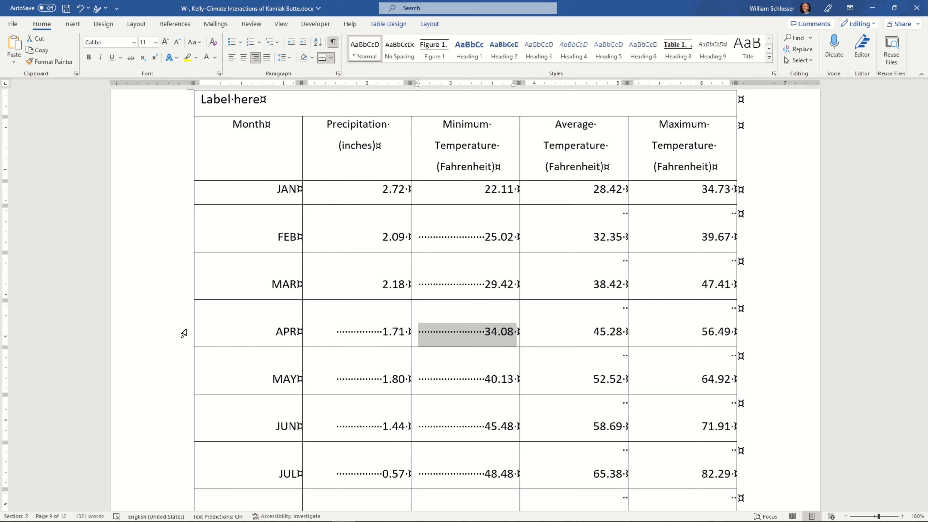
key(Left)
key(Left)
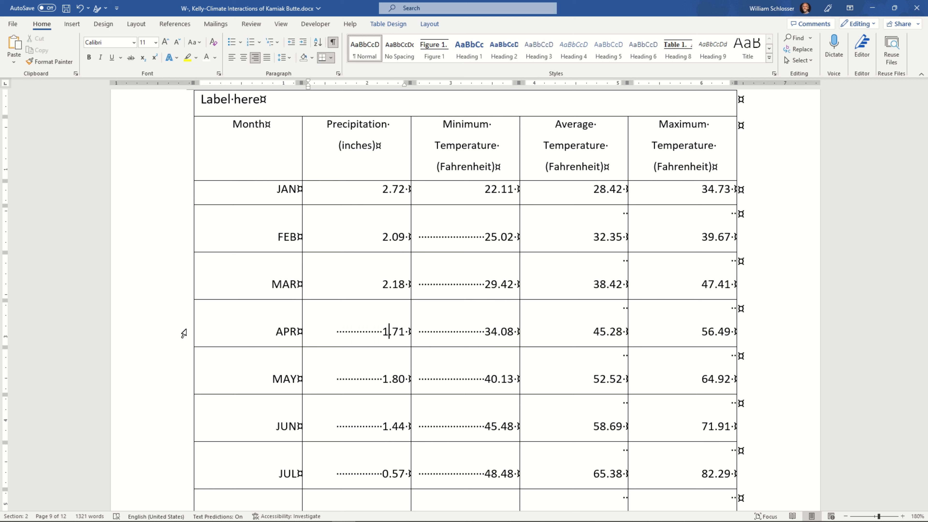
key(Left)
key(shift+Left)
key(Delete)
Step: Delete the dotted leaders before 1.80, 1.44, 0.57 and the AUG and SEP precipitation values
key(Down)
key(shift+Left)
key(Delete)
key(shift+Left)
key(Delete)
key(shift+Left)
key(Delete)
key(Down)
key(shift+Left)
key(Delete)
key(Down)
key(shift+Left)
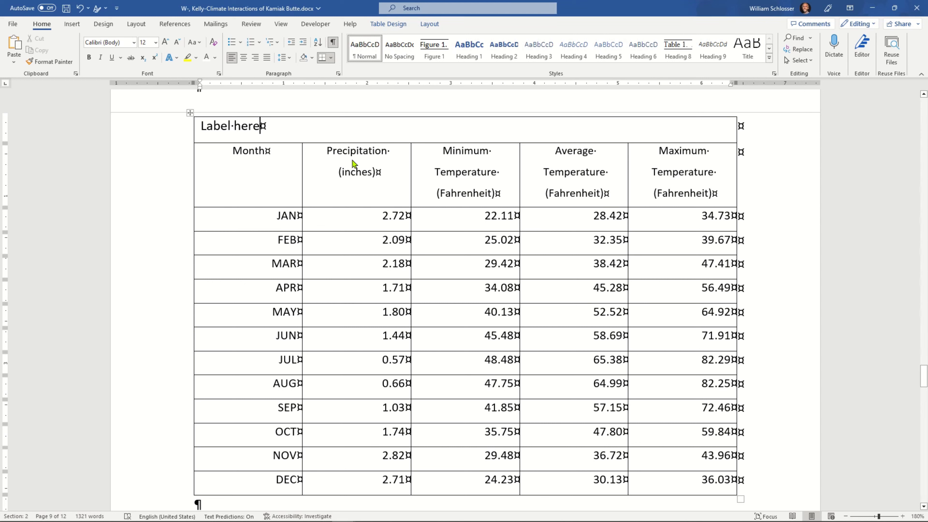
Step: Save the report after checking the formatting of the table headings and month cells
click(489, 178)
click(604, 173)
click(68, 5)
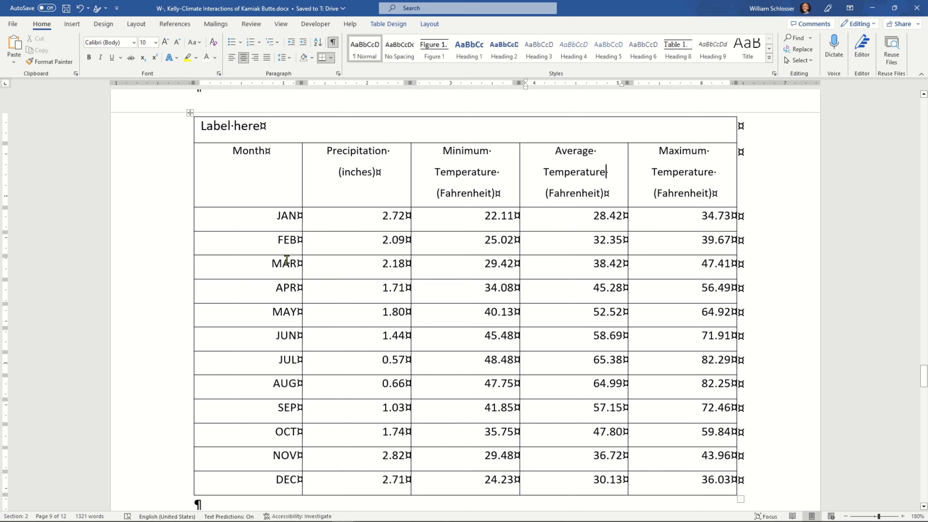
click(292, 264)
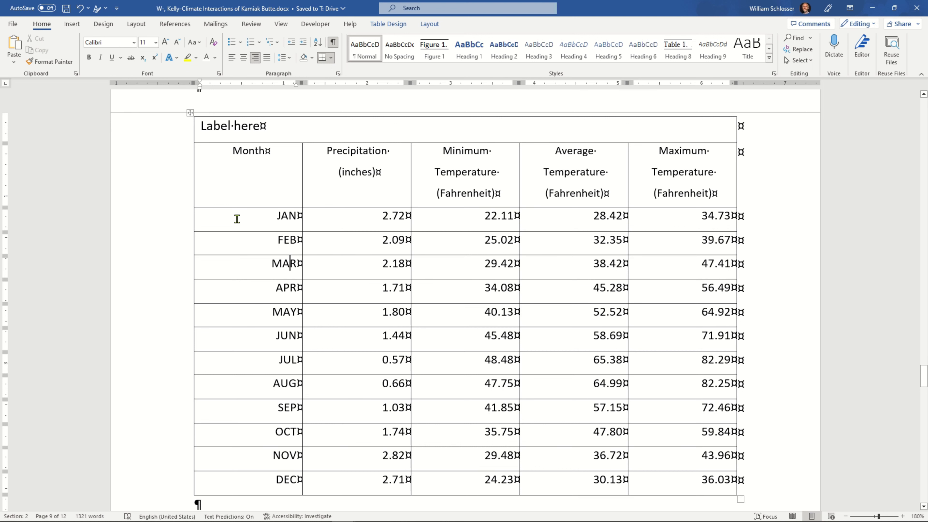
scroll(237, 218, up, 1)
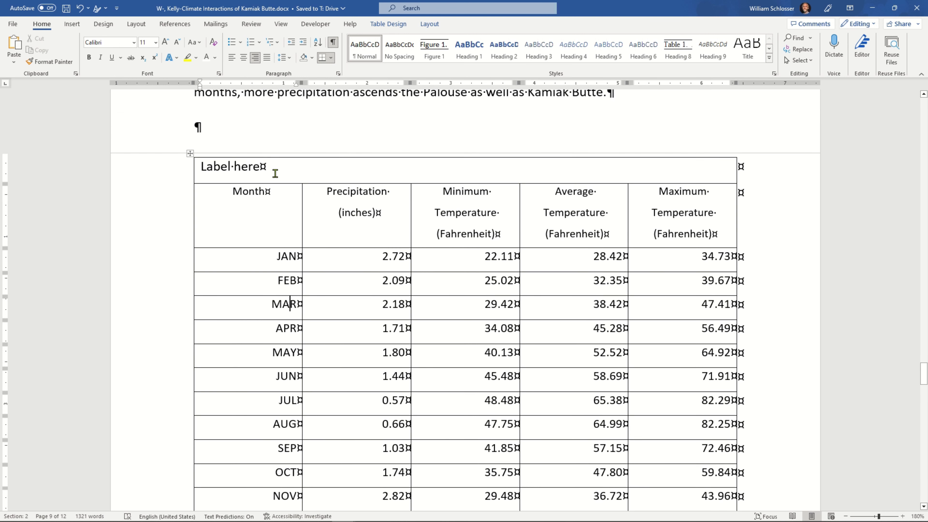
Step: Try the Figure 1 caption style on the table's Label here row
click(283, 171)
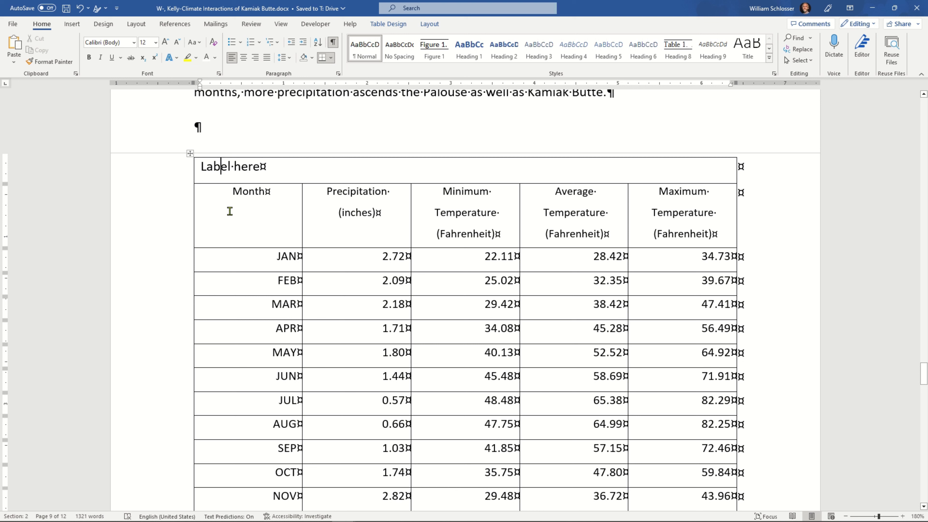
click(248, 197)
click(369, 196)
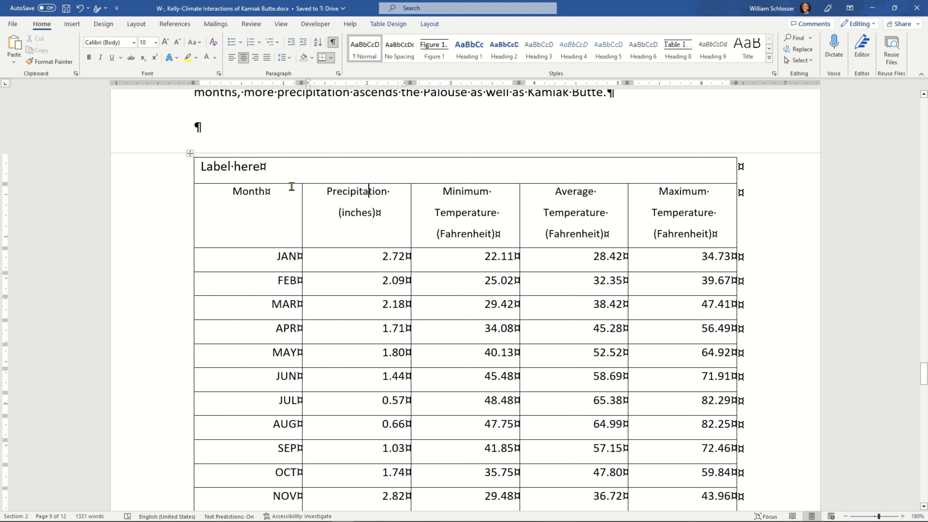
click(233, 194)
key(Up)
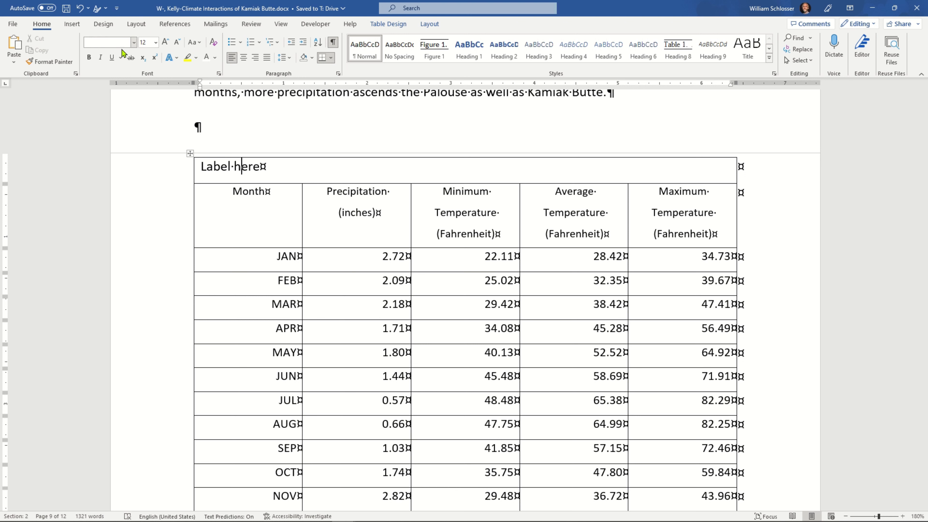
click(433, 51)
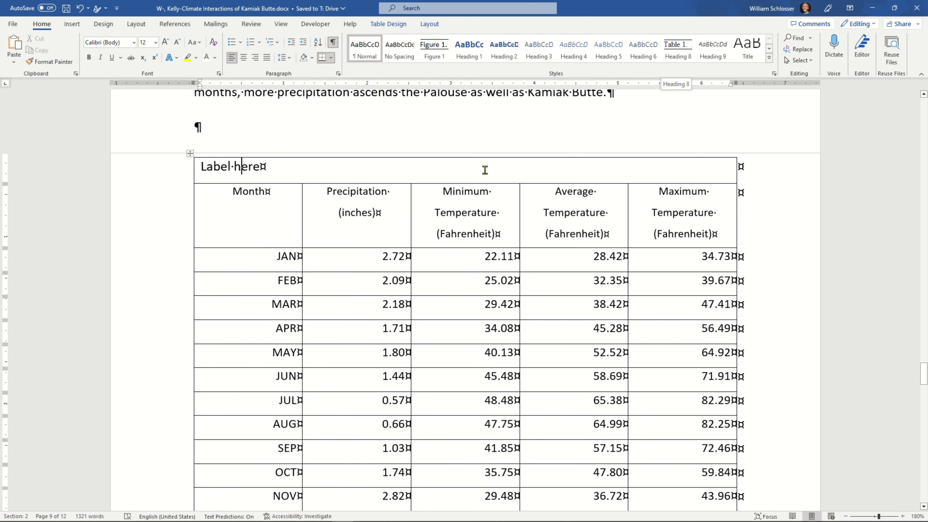
click(220, 168)
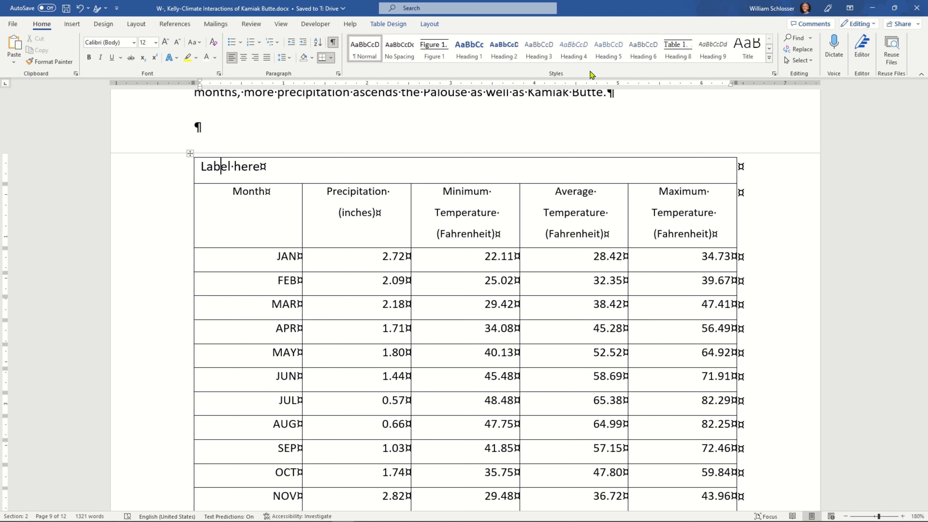
Step: Open Numbering and Bullets from the Table 1 style's Modify Style dialog
right_click(675, 47)
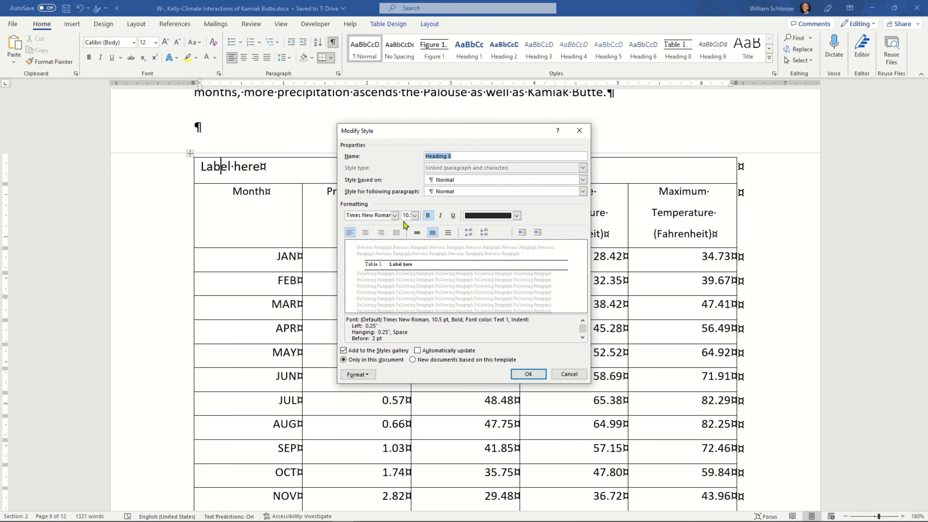
click(361, 374)
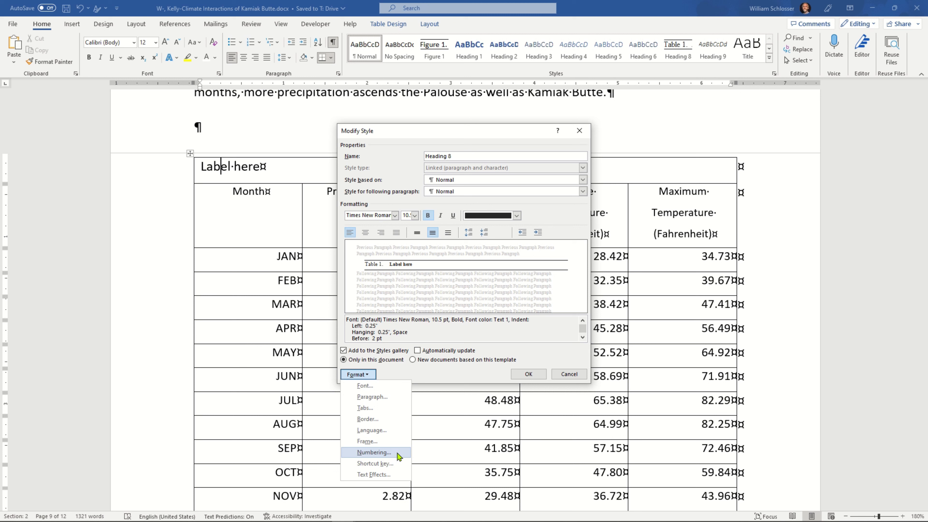
click(397, 453)
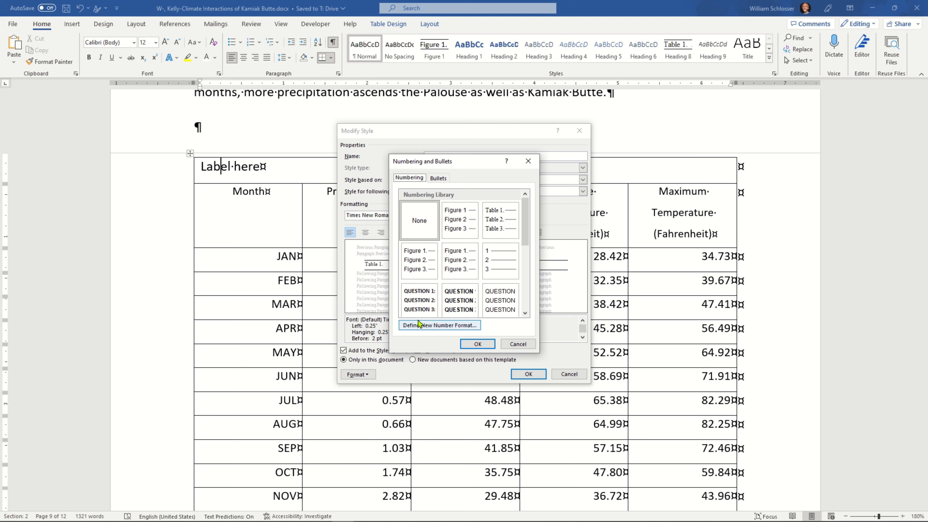
Step: Define a 1, 2, 3 number format reading 'Table 1.' and apply it to Heading 8
click(457, 326)
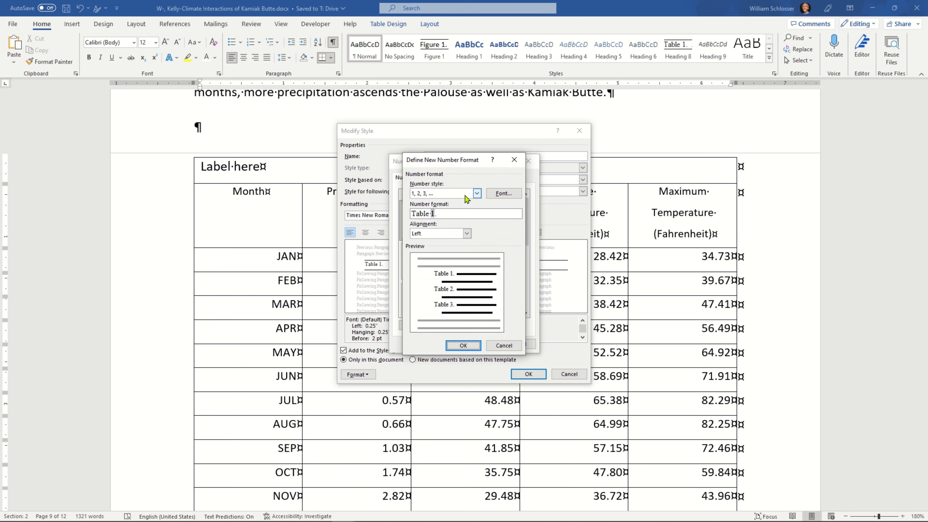
click(469, 195)
click(470, 197)
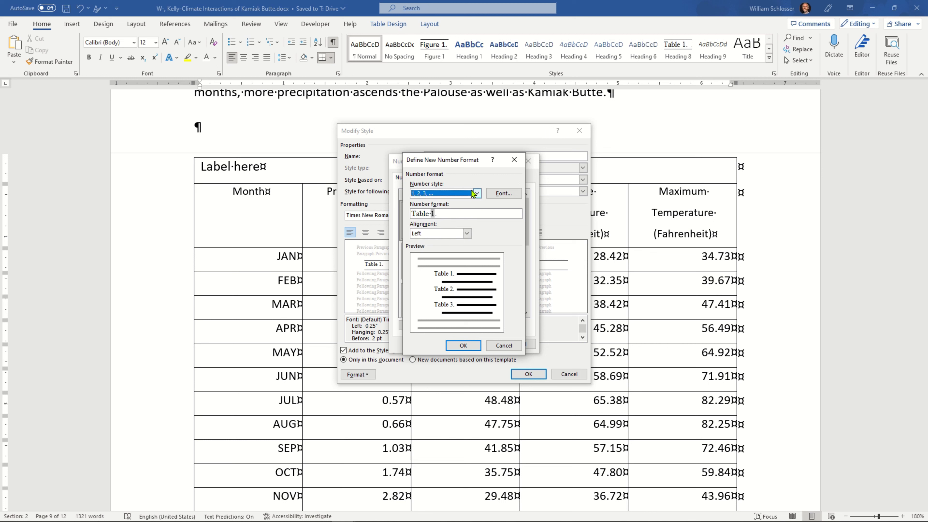
click(473, 211)
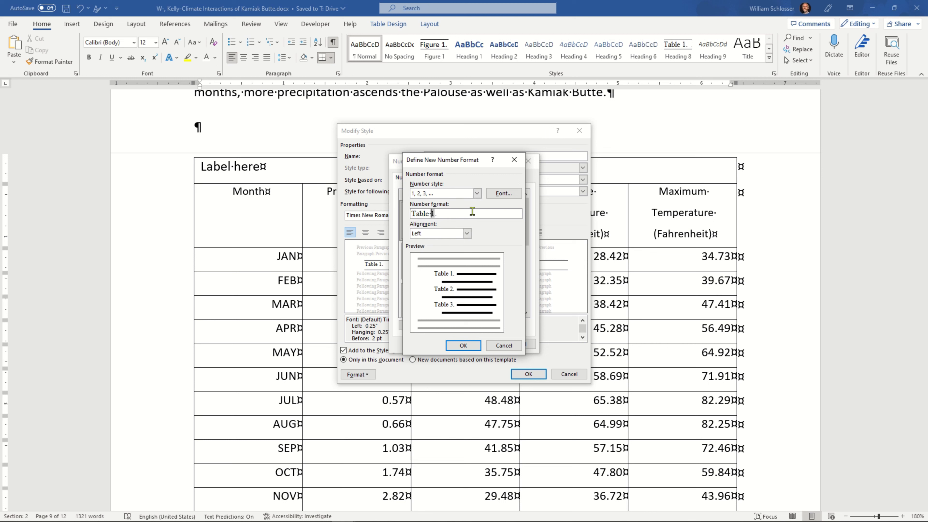
key(shift+ctrl+Right)
key(shift+ctrl+Right)
key(BackSpace)
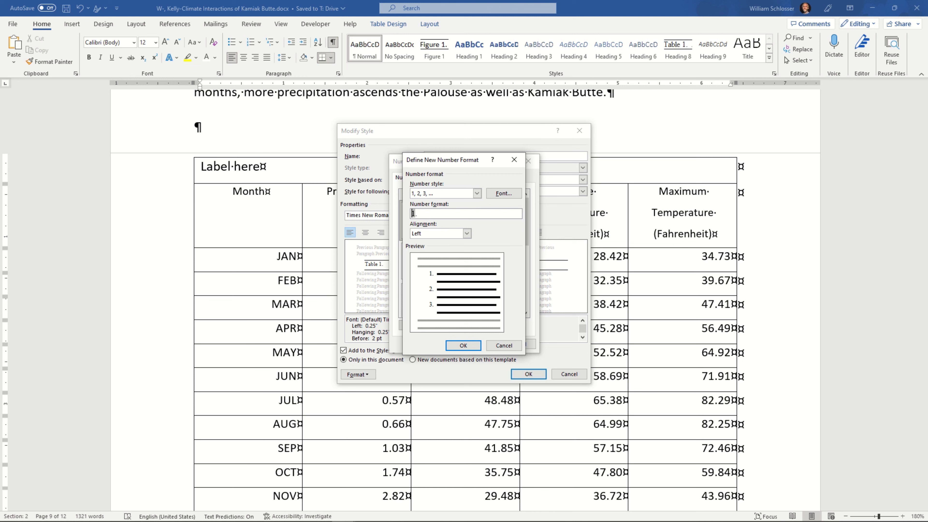
text(Table)
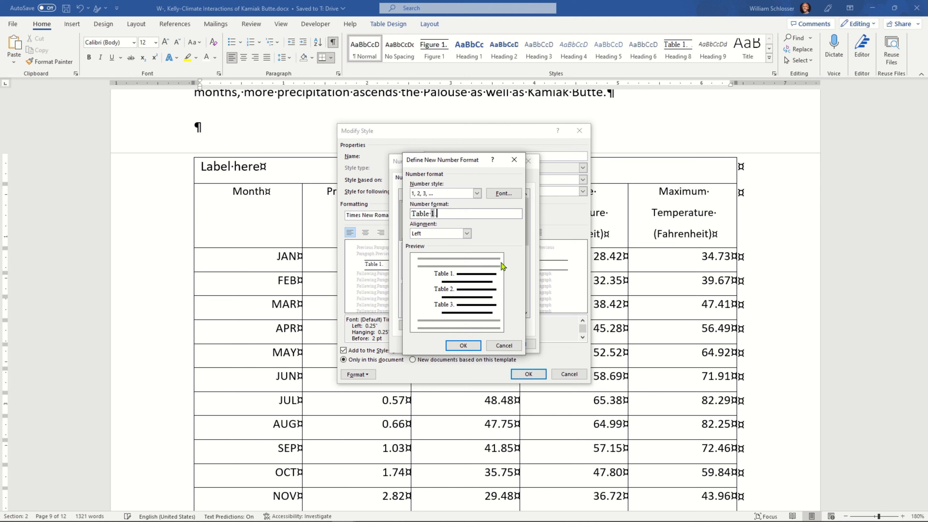
click(459, 345)
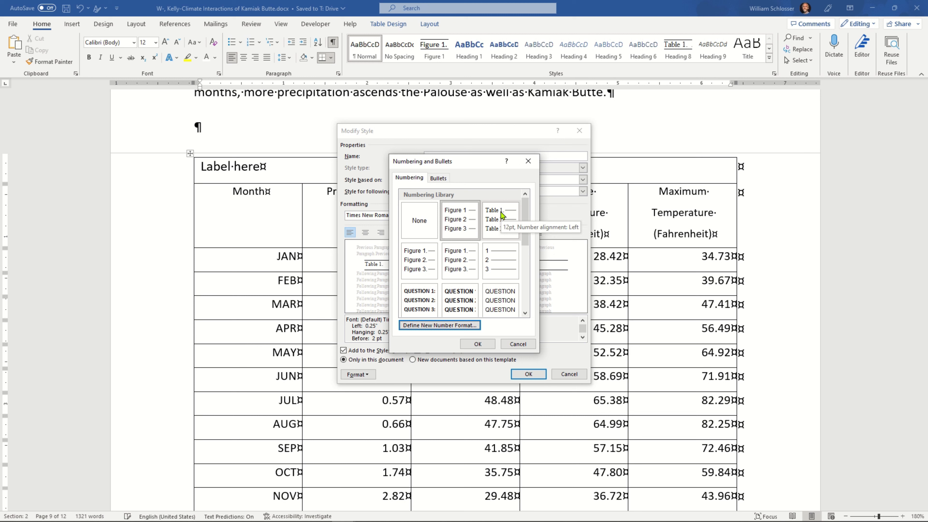
click(502, 215)
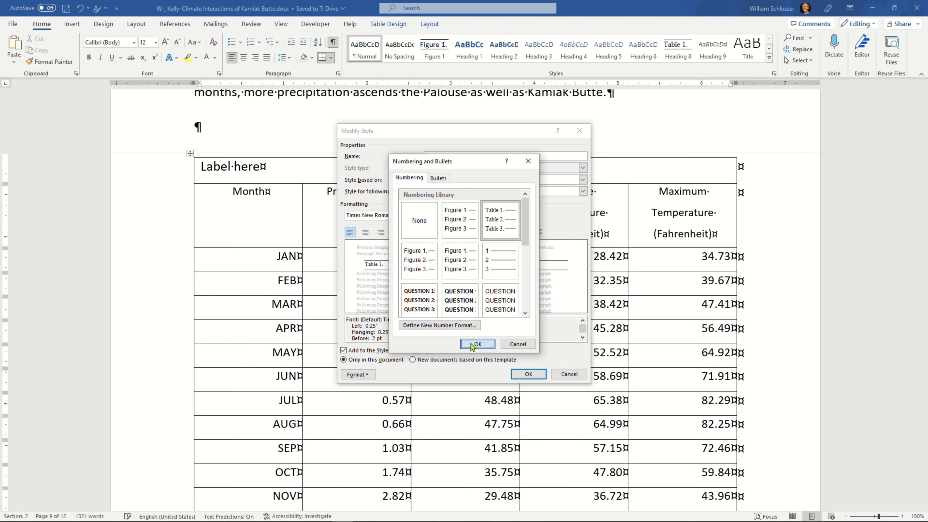
click(476, 345)
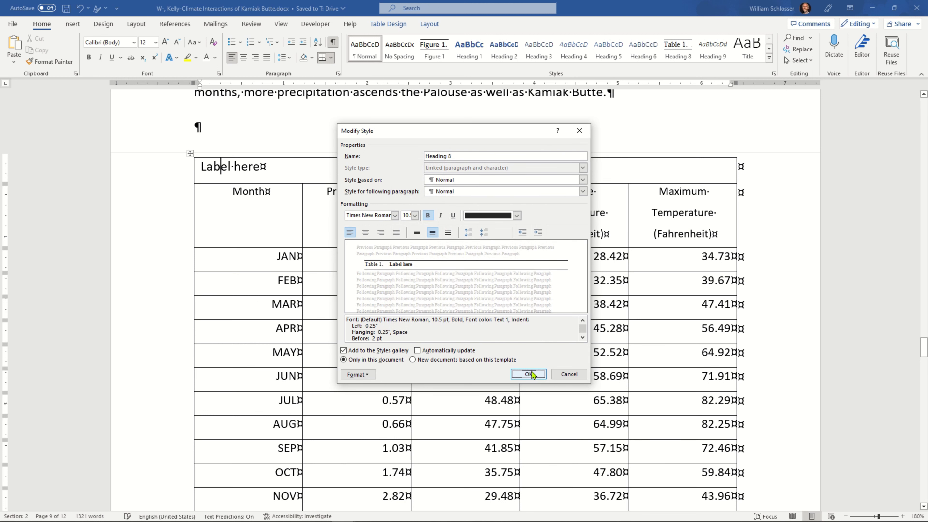
Step: Apply the numbered Heading 8 style and paste 'Kamiak Butte climate from monthly data, 1895-2021.' over Label here
click(528, 374)
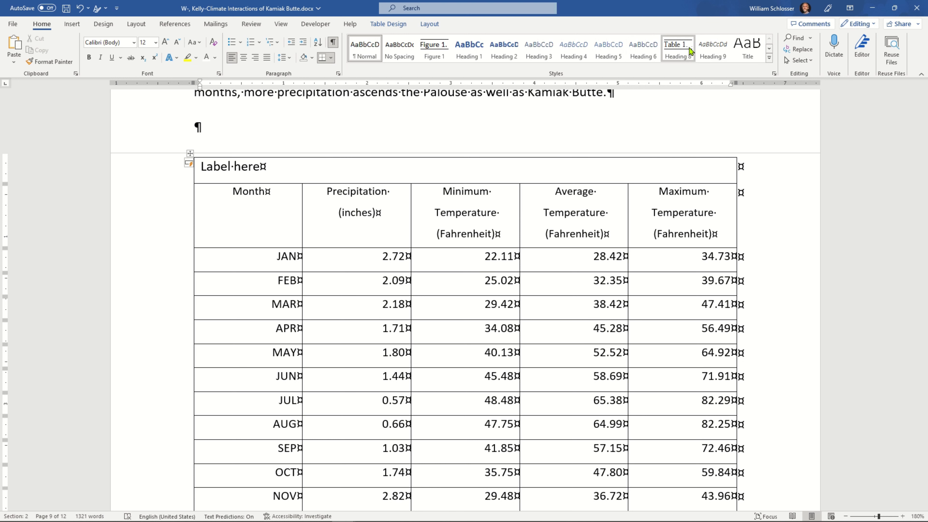
click(689, 51)
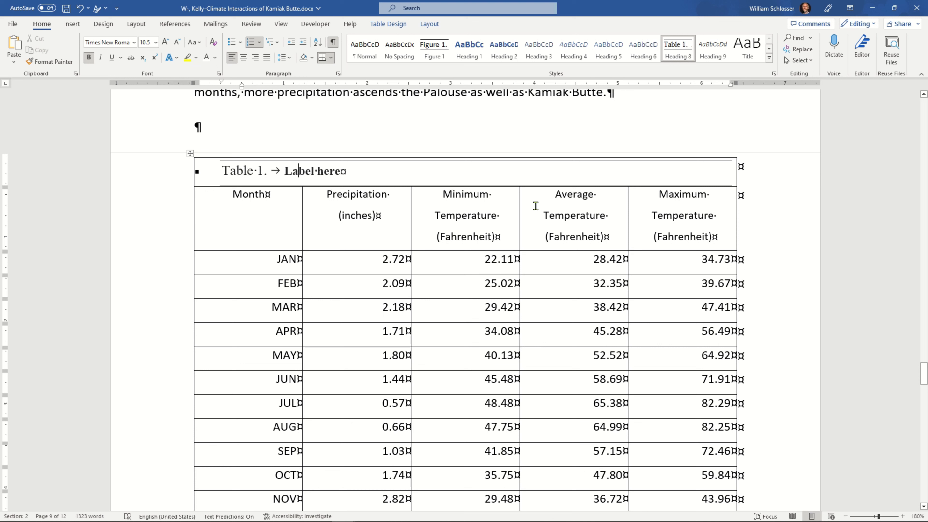
key(ctrl+shift+Right)
key(ctrl+shift+Right)
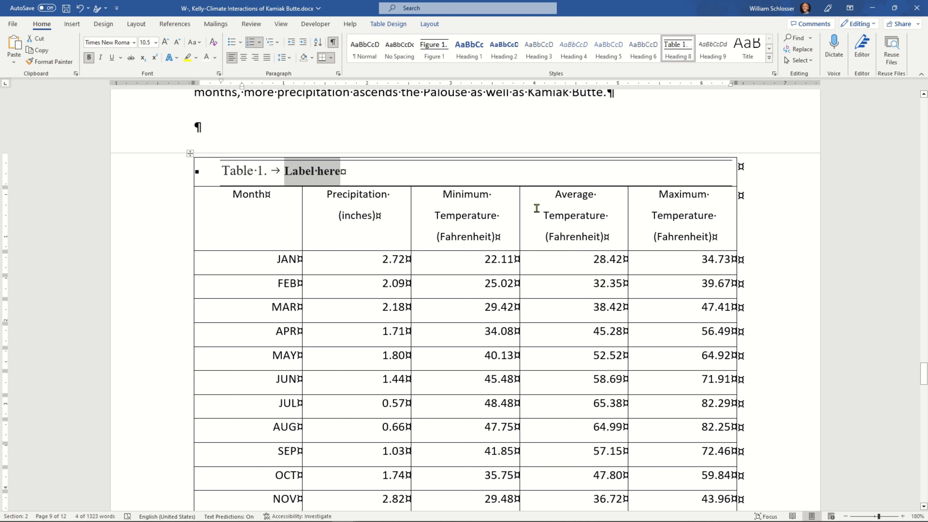
text(Kamiak Butte climate from monthly data, 1895-2021.)
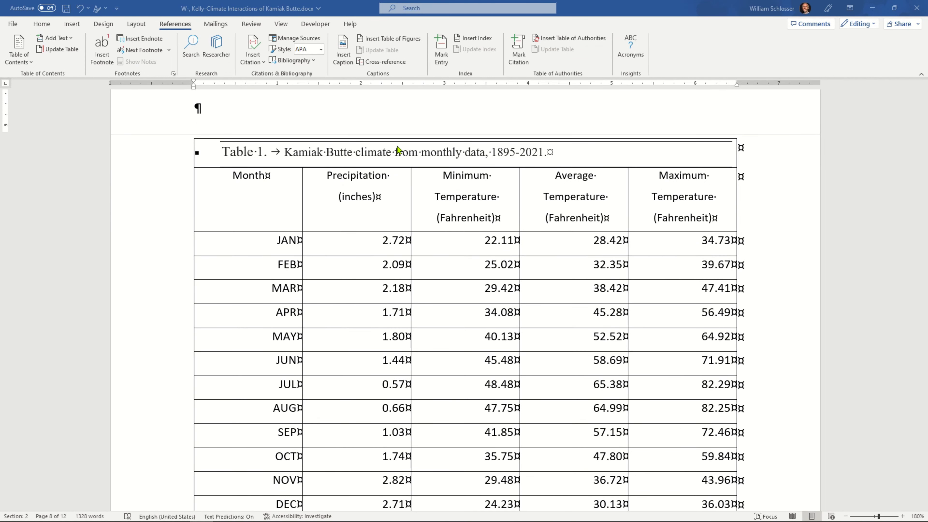
Step: After the caption, add a new Web site citation source with corporate author PRISM Climate Group
click(444, 151)
click(561, 151)
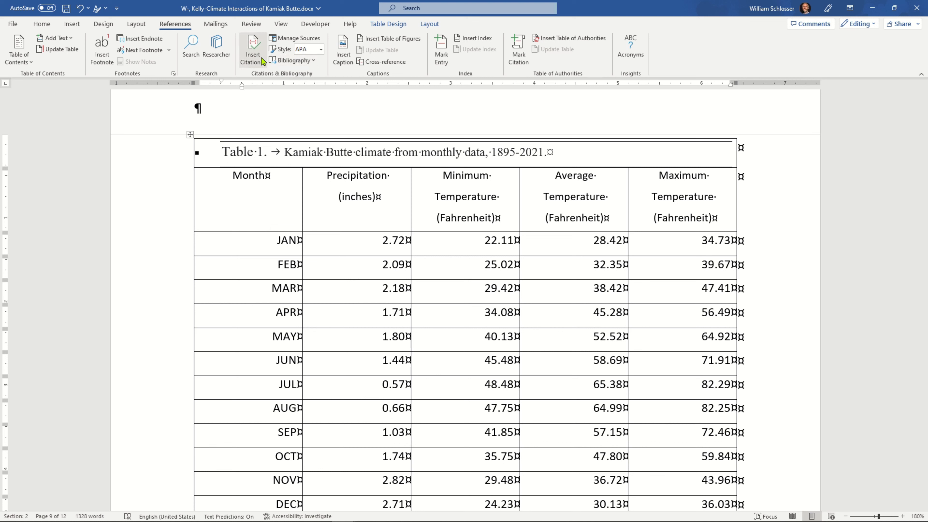
click(260, 62)
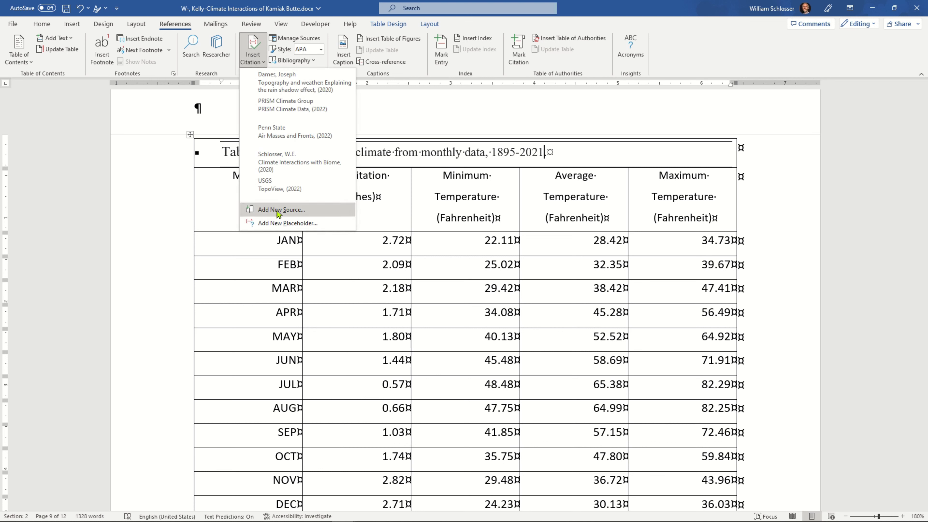
click(306, 211)
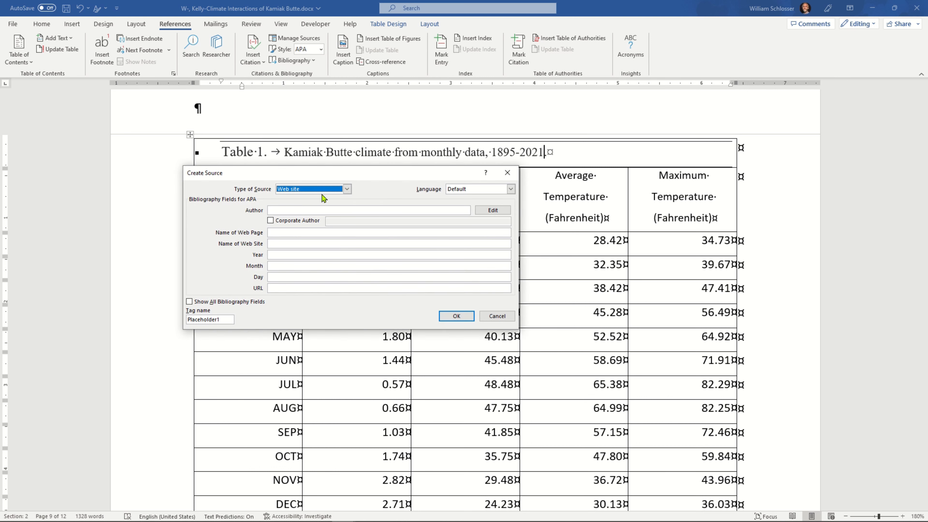
click(312, 187)
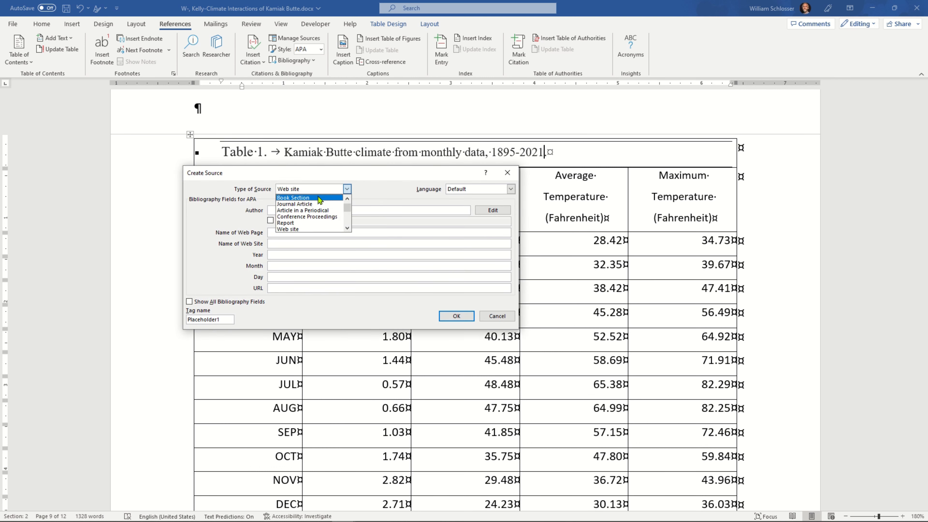
scroll(317, 216, down, 1)
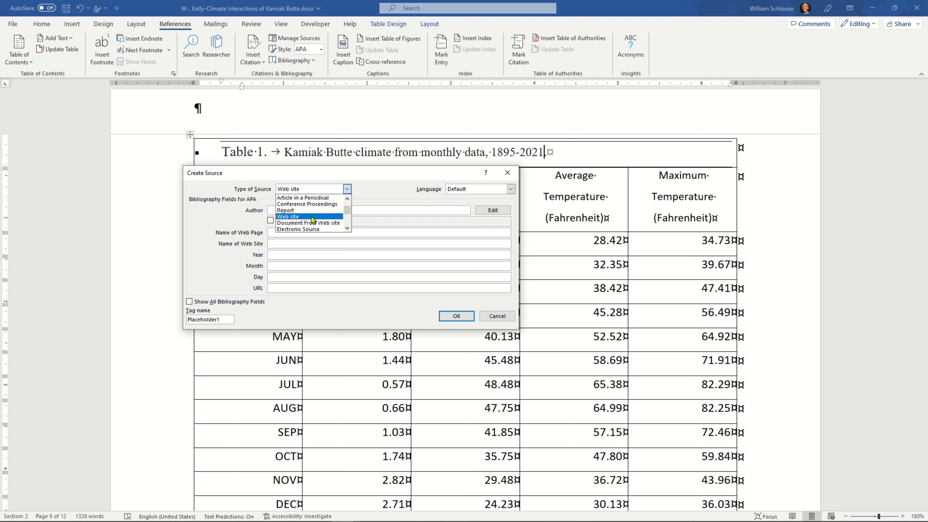
click(311, 217)
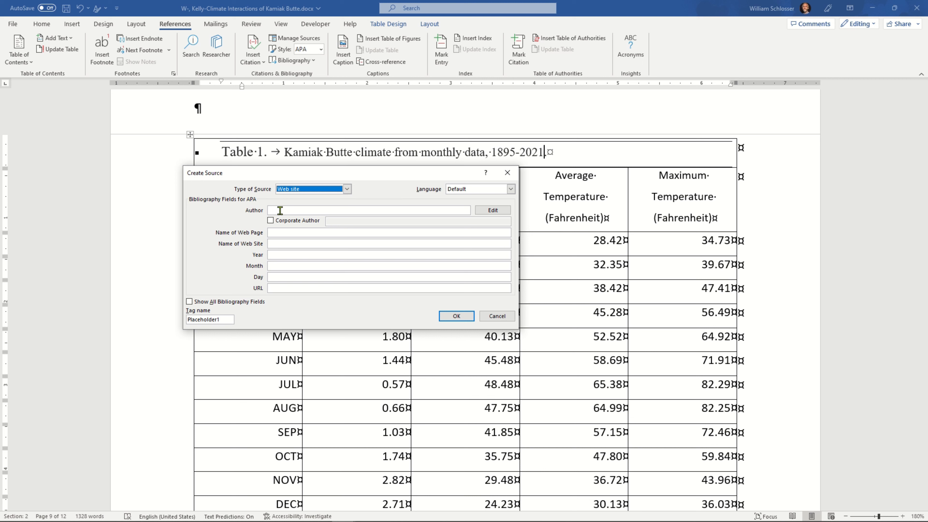
click(270, 221)
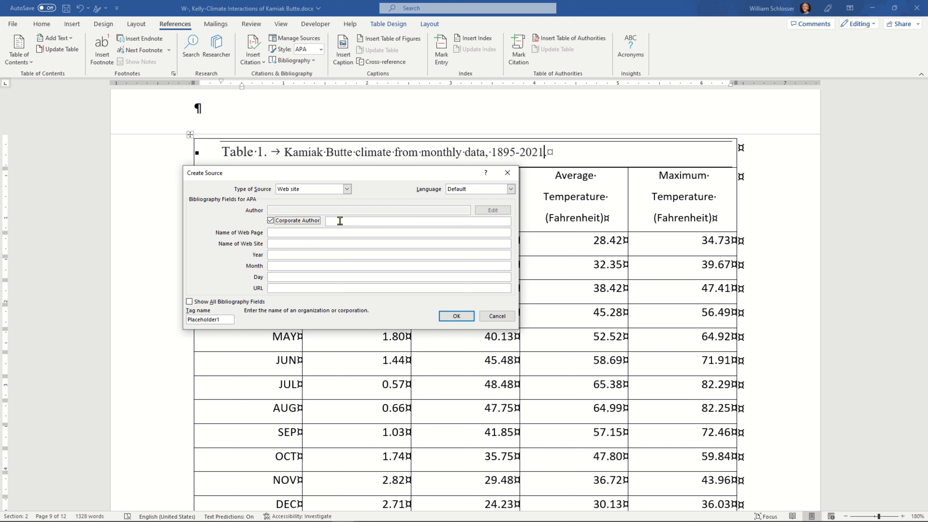
click(340, 221)
text(PRISM Climate Group)
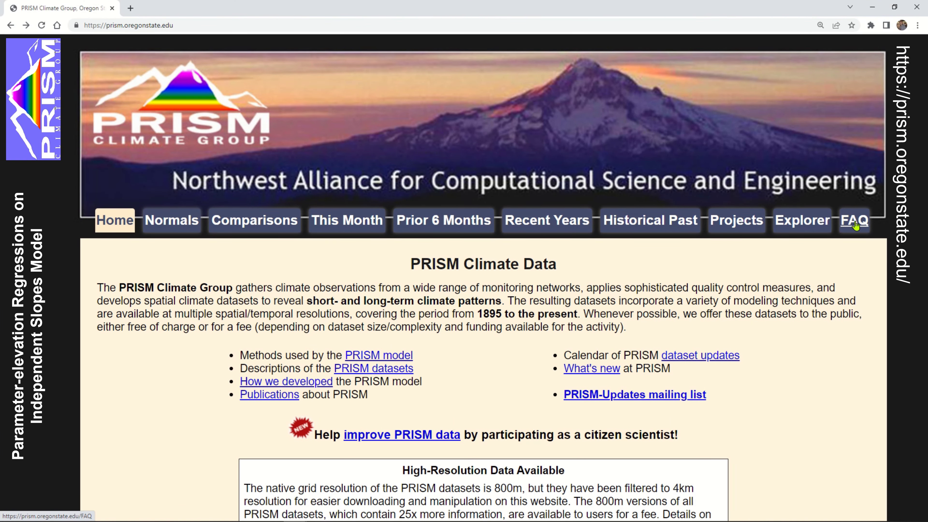
Step: On the PRISM FAQ page, expand 'How should I cite the use of PRISM data or maps?'
click(856, 224)
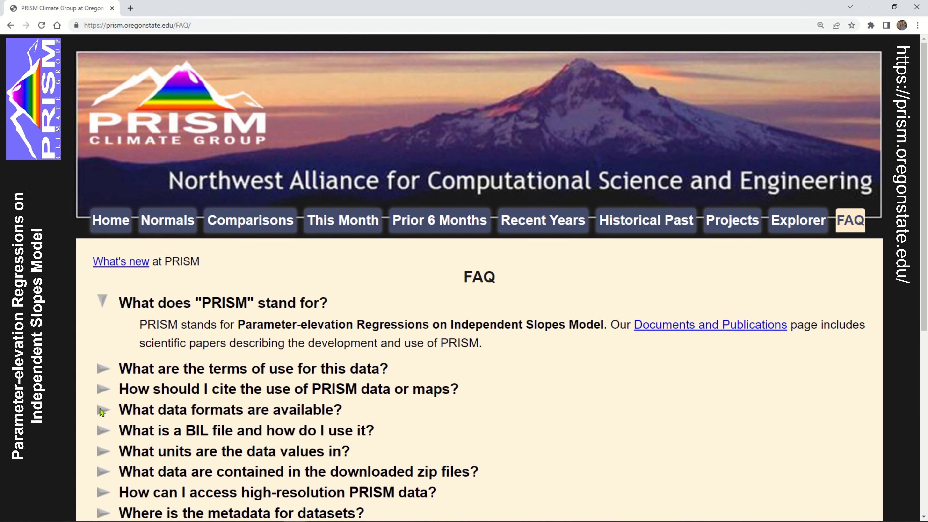
click(110, 394)
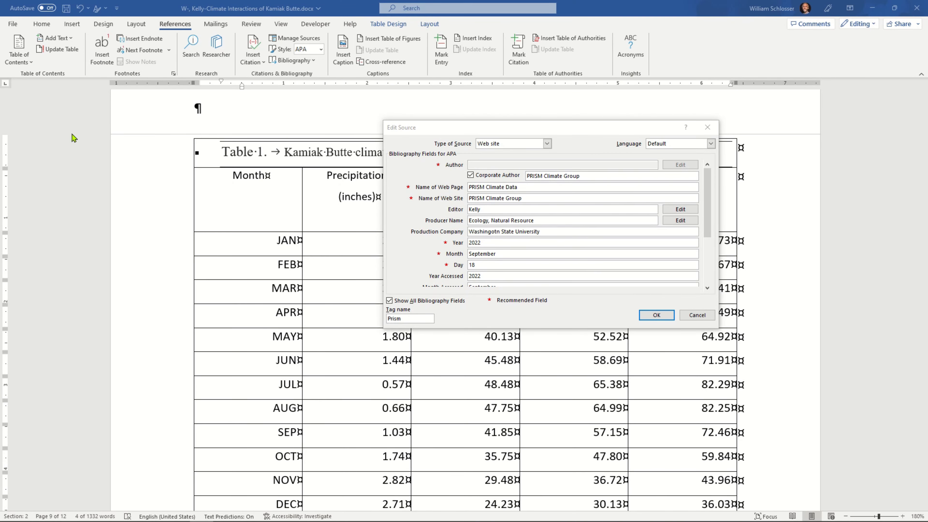
Step: Review the PRISM web source's site name, month and day, then insert the citation (PRISM Climate Group, 2022)
click(495, 197)
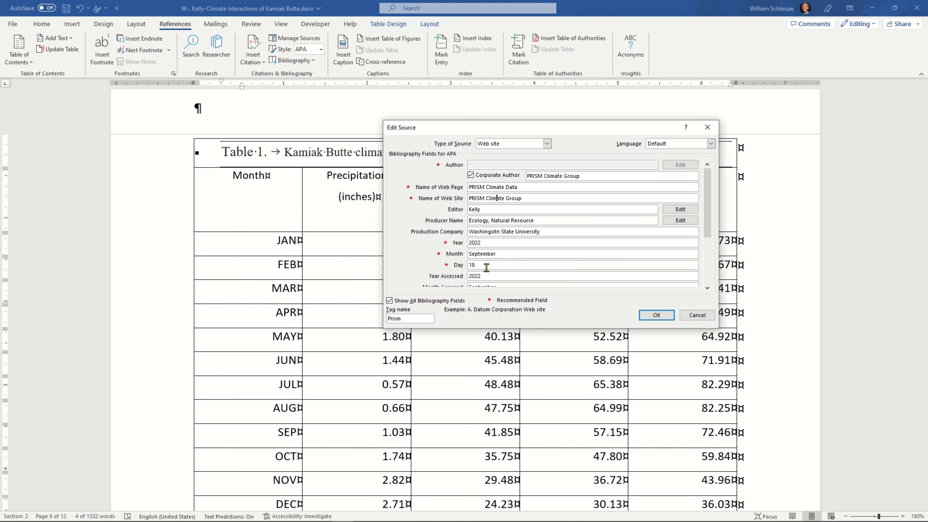
click(489, 255)
click(484, 265)
scroll(709, 290, down, 2)
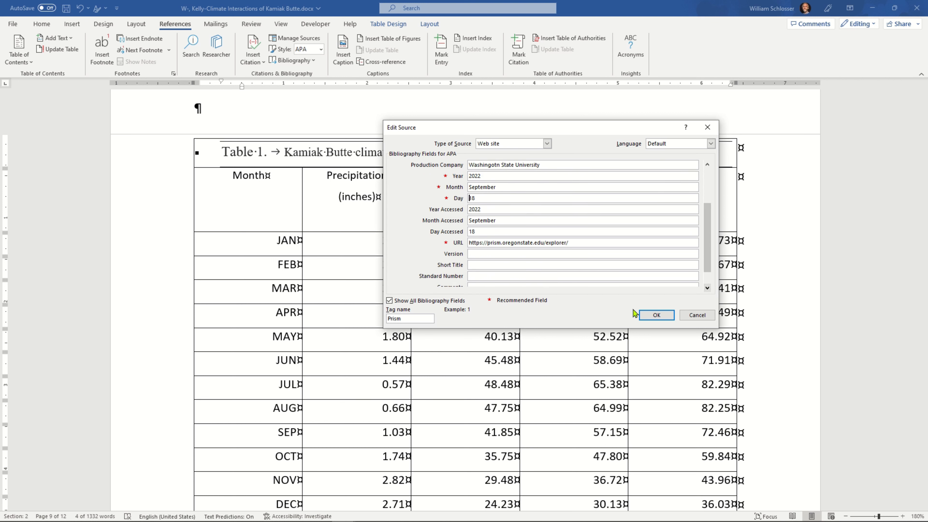
click(656, 315)
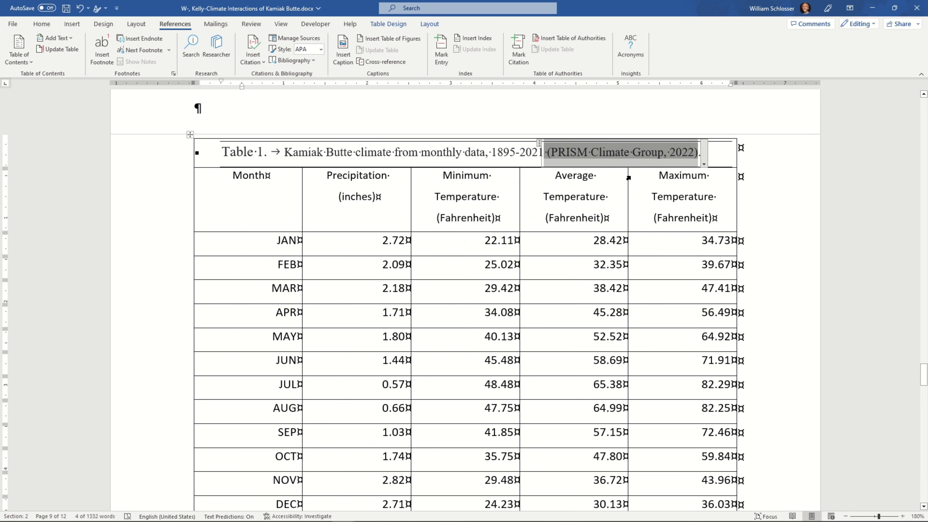
click(611, 156)
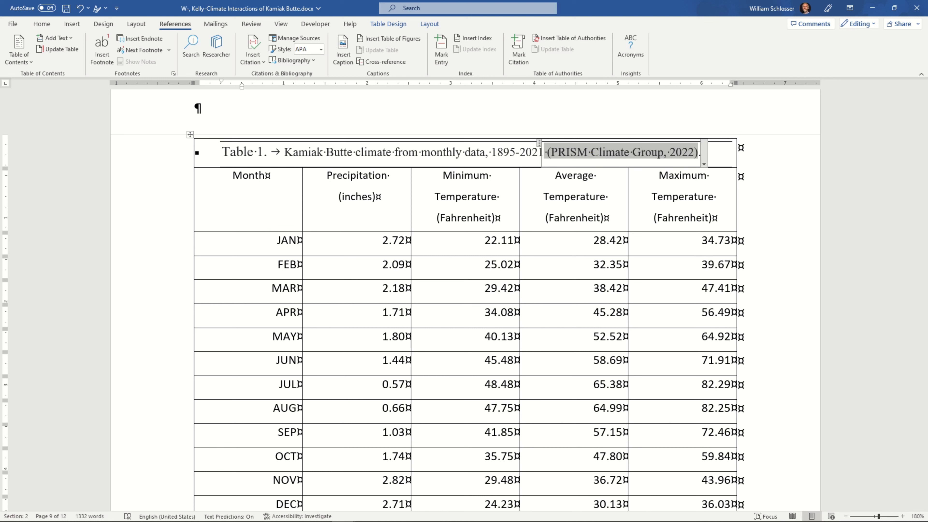
click(702, 152)
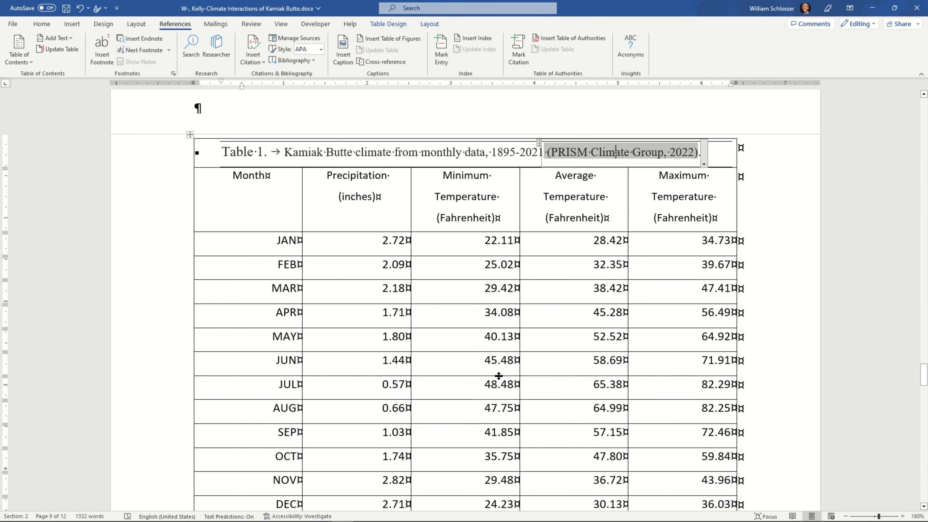
click(497, 360)
click(324, 512)
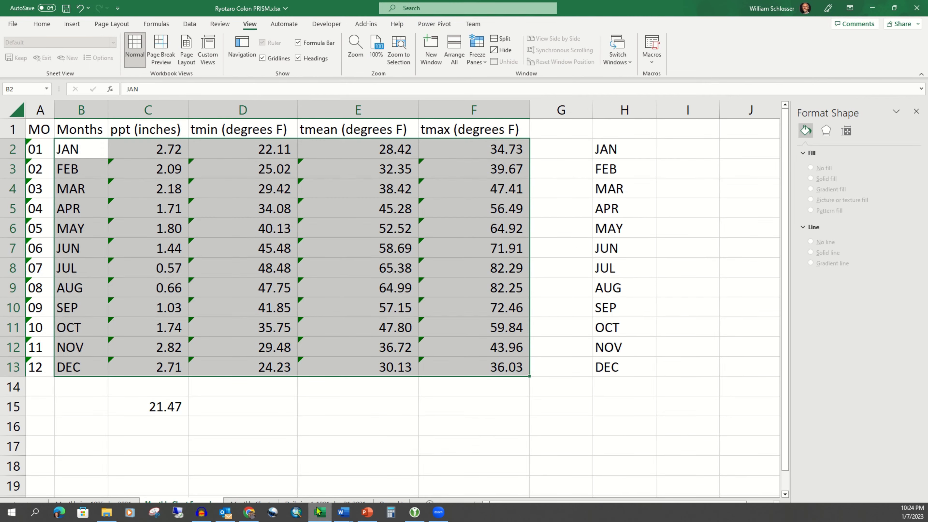
click(251, 203)
click(272, 172)
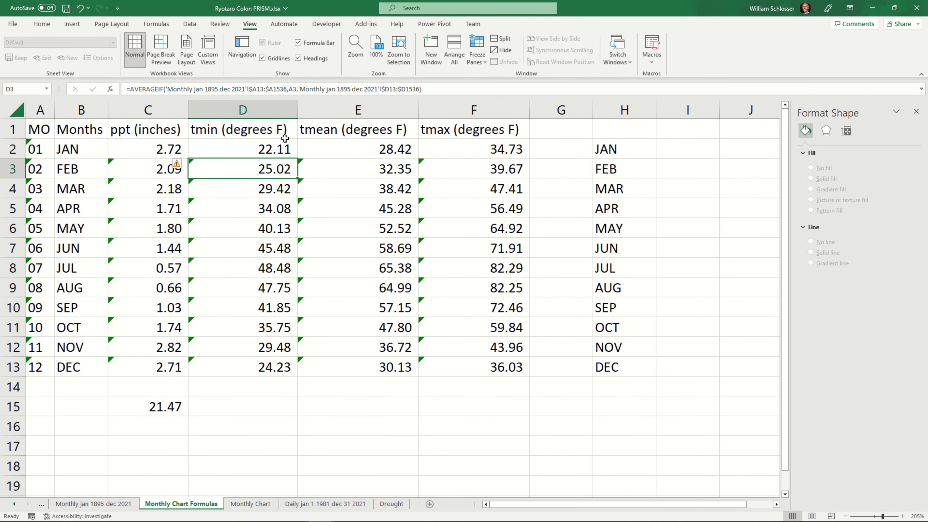
click(294, 89)
click(343, 83)
click(145, 193)
click(165, 305)
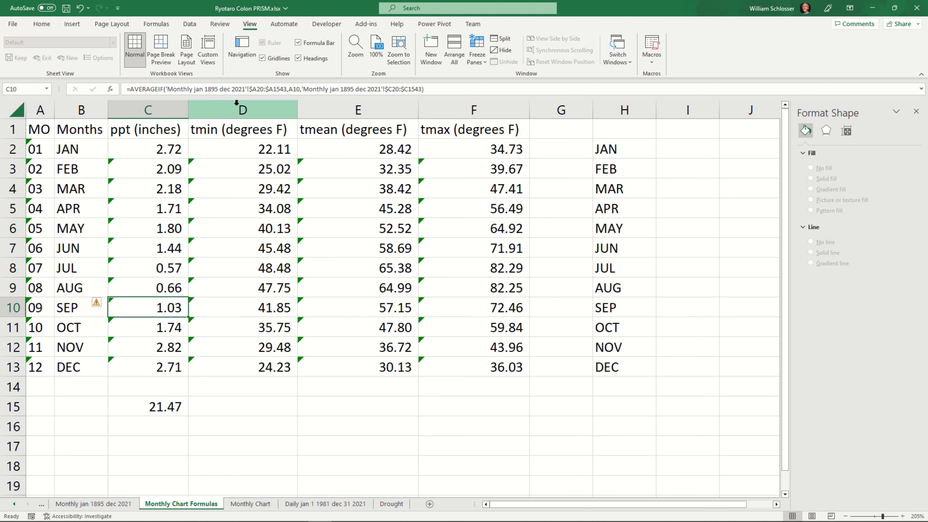
double_click(236, 90)
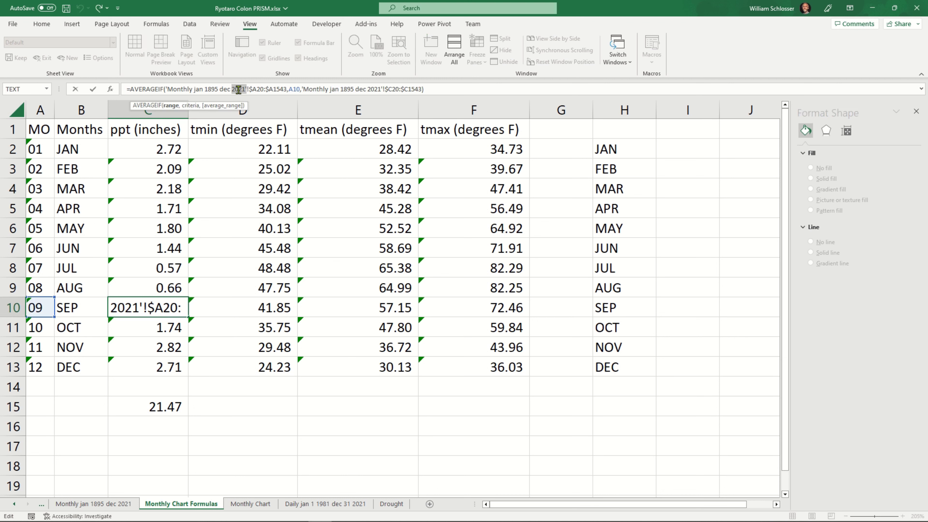
click(519, 276)
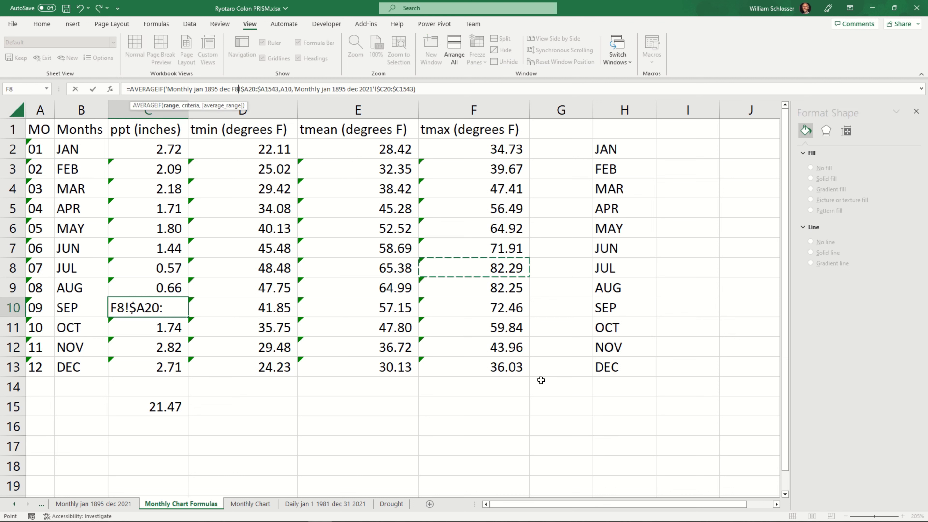
click(517, 366)
key(Escape)
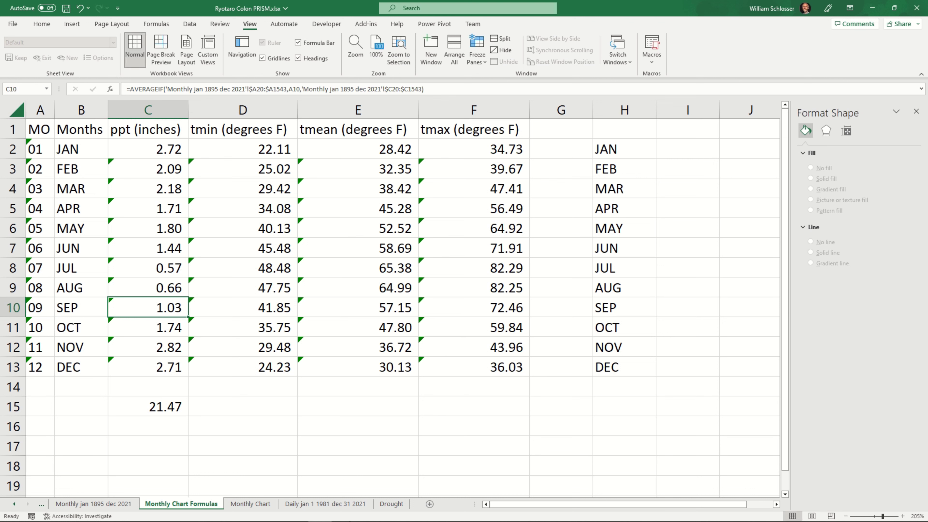
mouse_move(379, 519)
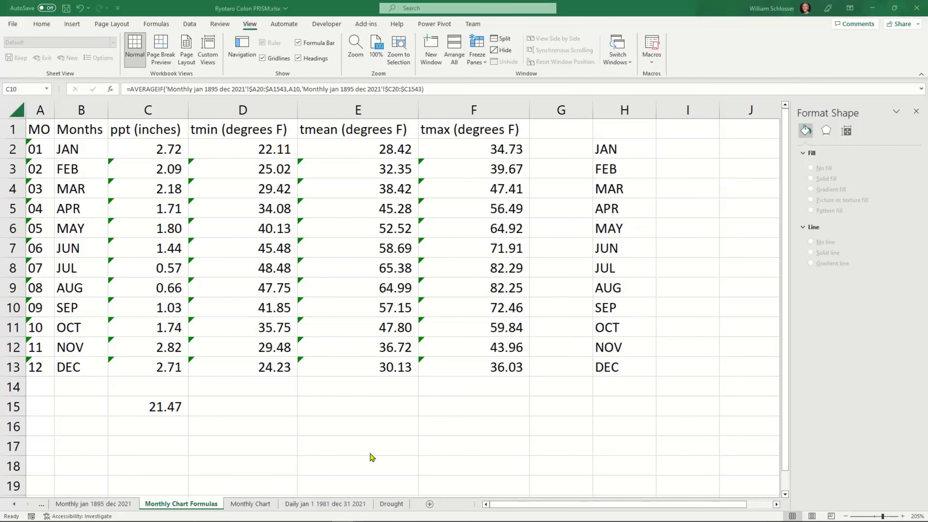
mouse_move(314, 520)
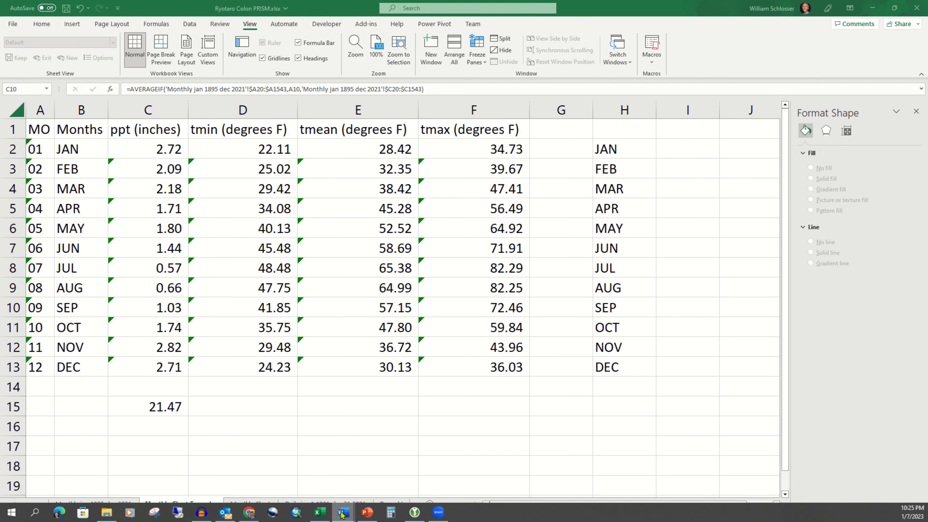
Step: Back in the climate report, put the cursor in the Table 1 caption citation and list available sources
mouse_move(343, 512)
click(316, 486)
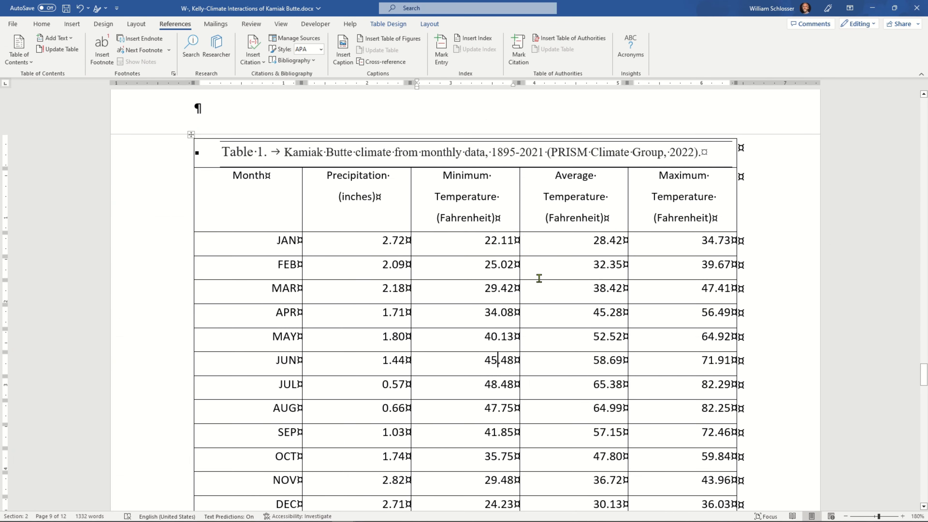
click(600, 146)
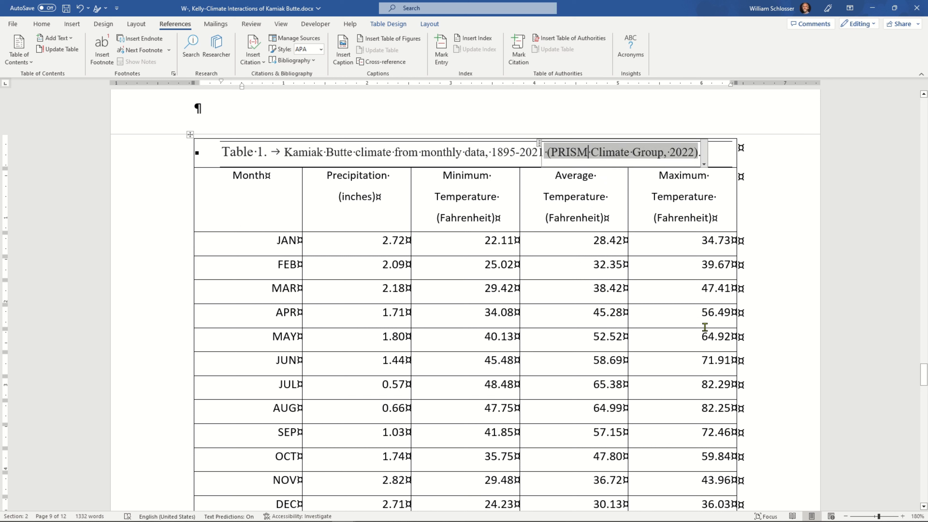
click(604, 148)
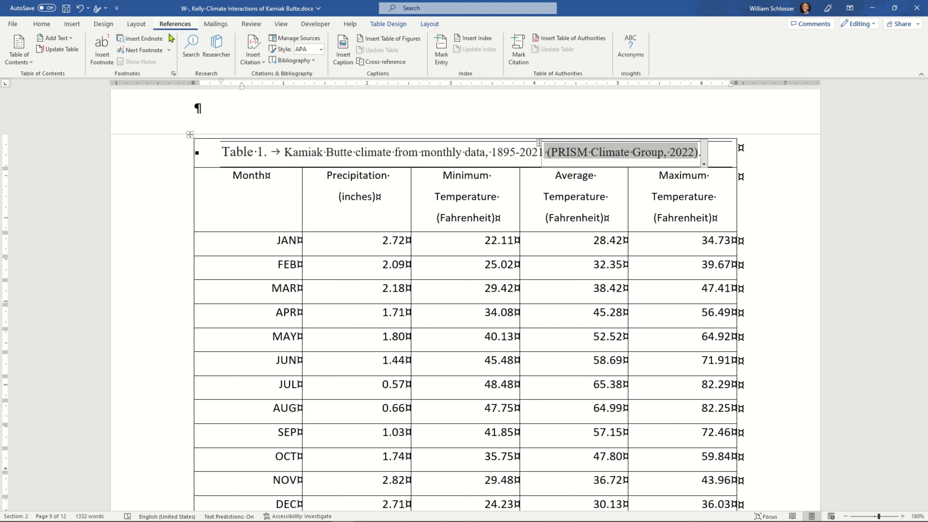
click(252, 62)
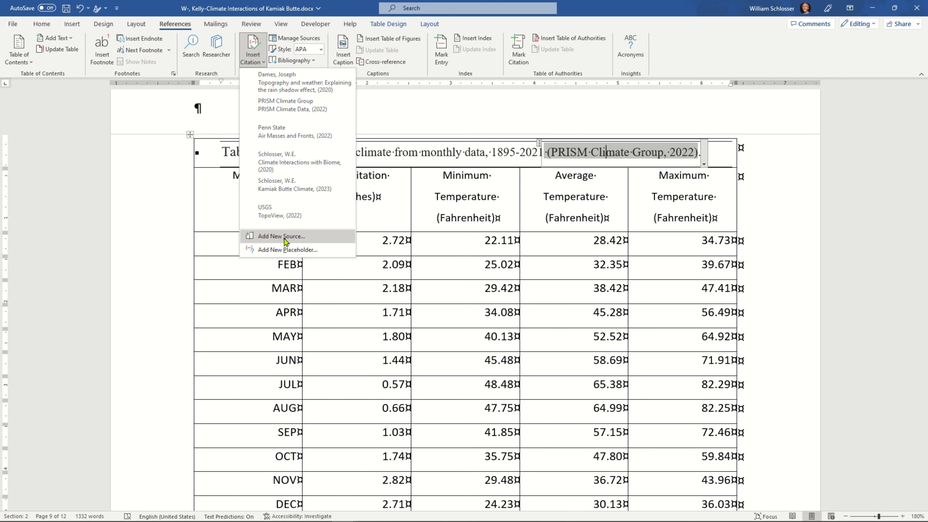
Step: Add the 2023 Kamiak Butte Climate source to the Table 1 caption citation
click(279, 186)
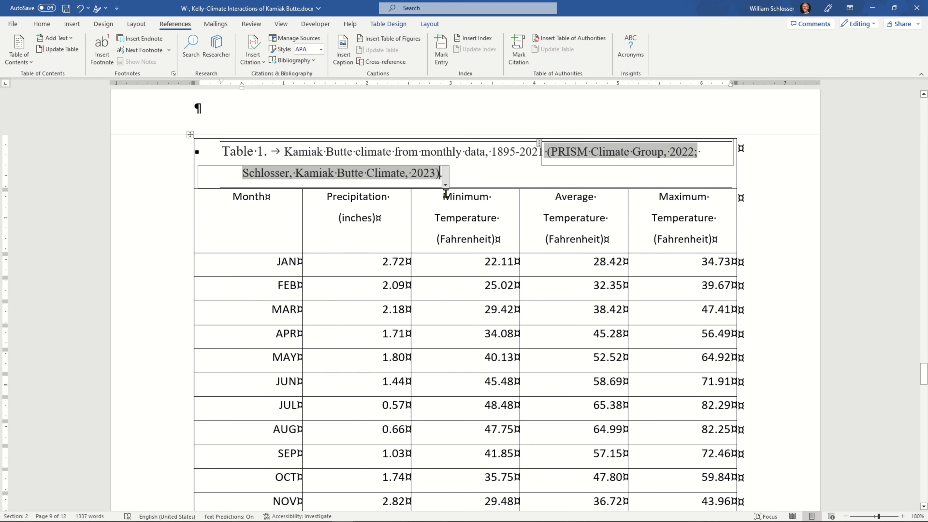
click(445, 185)
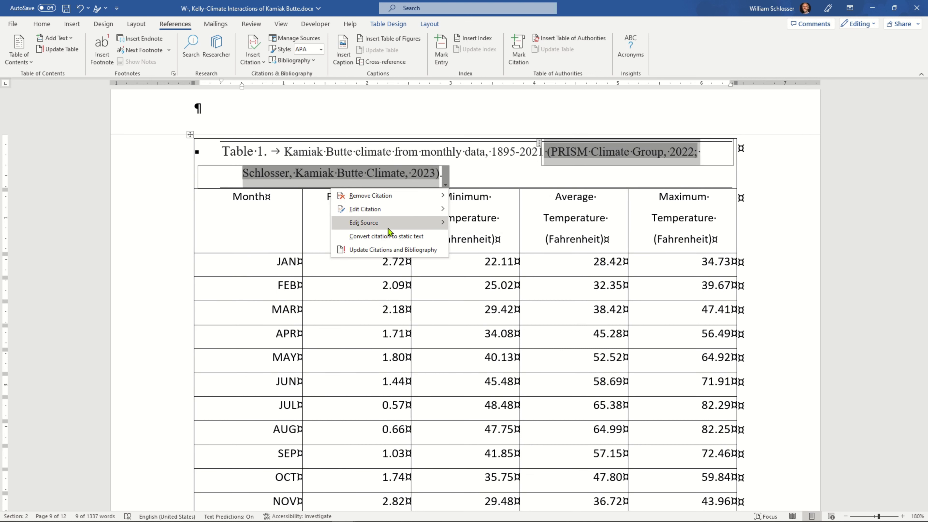
mouse_move(394, 224)
click(500, 260)
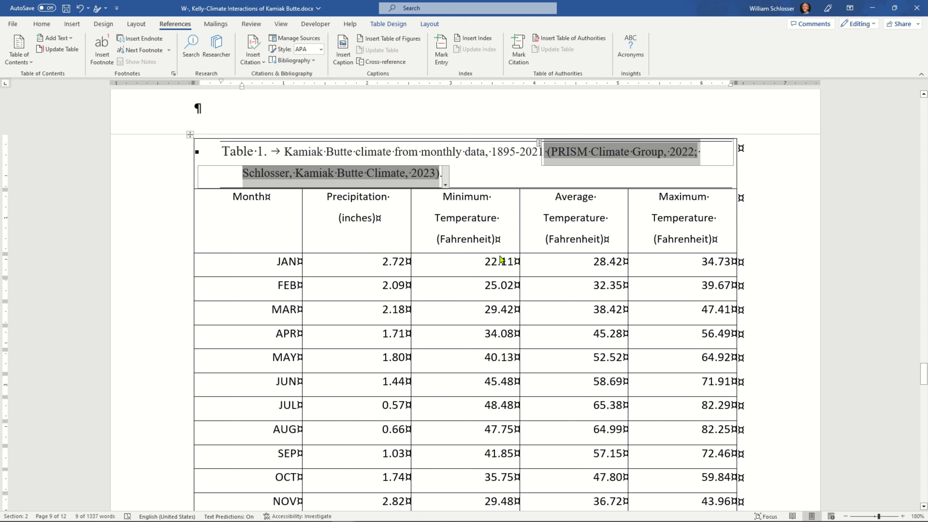
Step: Edit the Miscellaneous Kamiak Butte Climate source, prefixing its publisher with 'WSU', and update both source lists
click(547, 144)
click(528, 143)
click(523, 165)
click(550, 188)
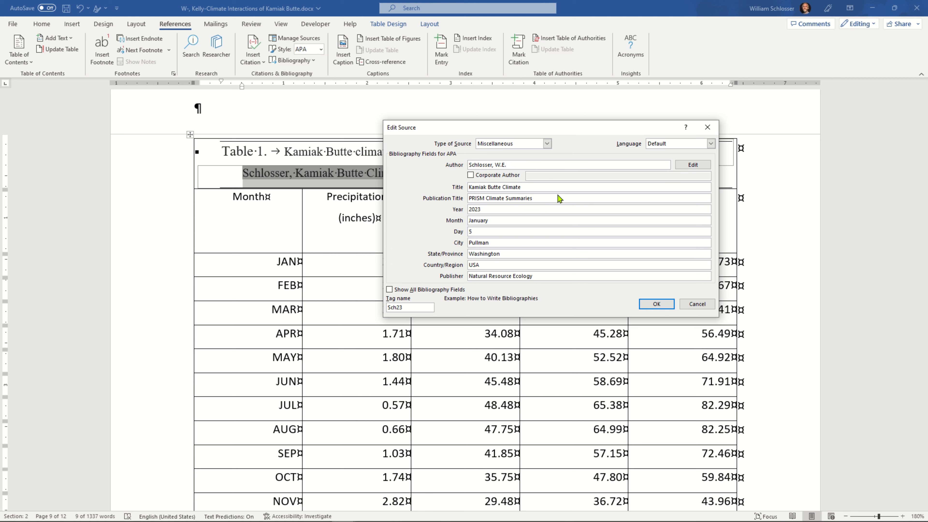
click(549, 200)
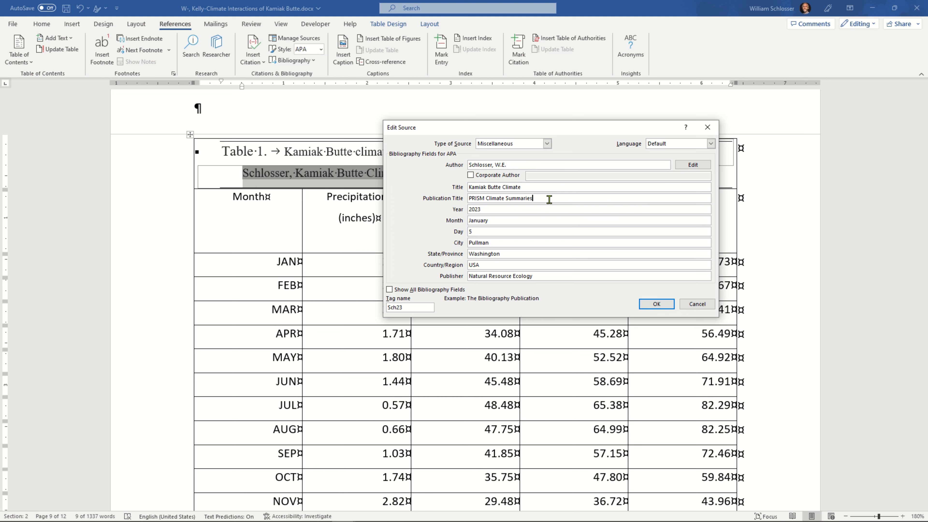
click(488, 210)
click(476, 233)
click(549, 275)
key(Home)
text(WSU)
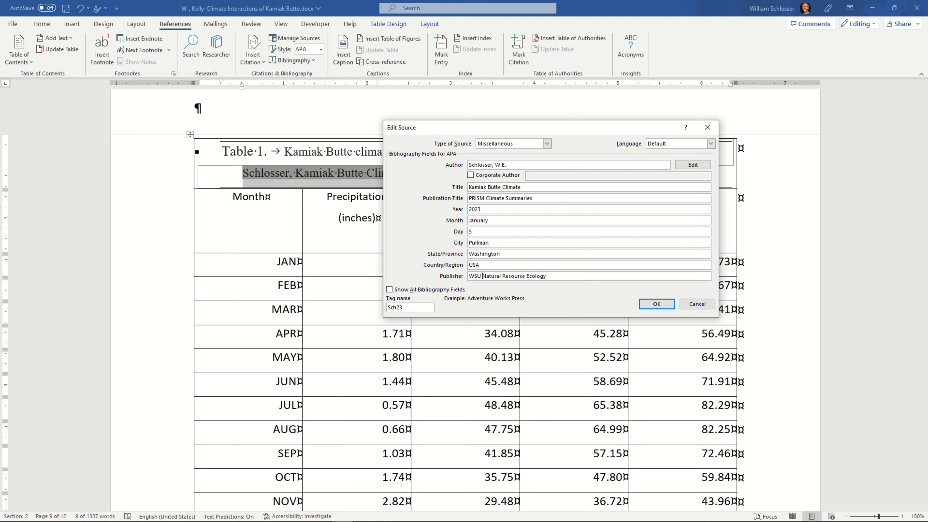
click(657, 305)
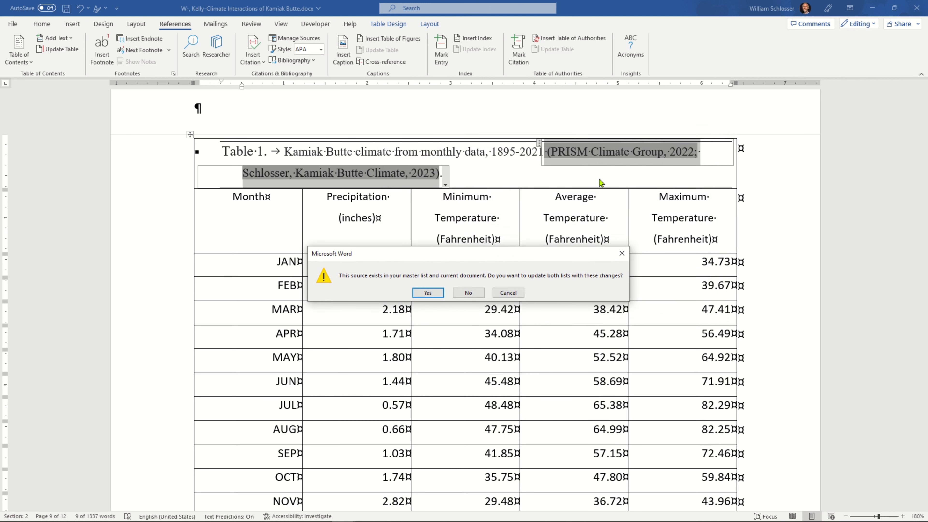
click(424, 293)
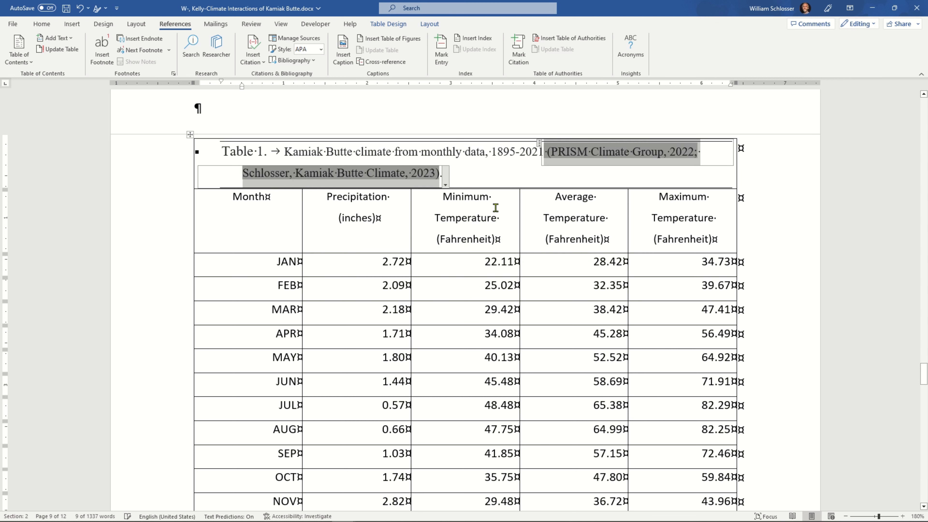
click(466, 160)
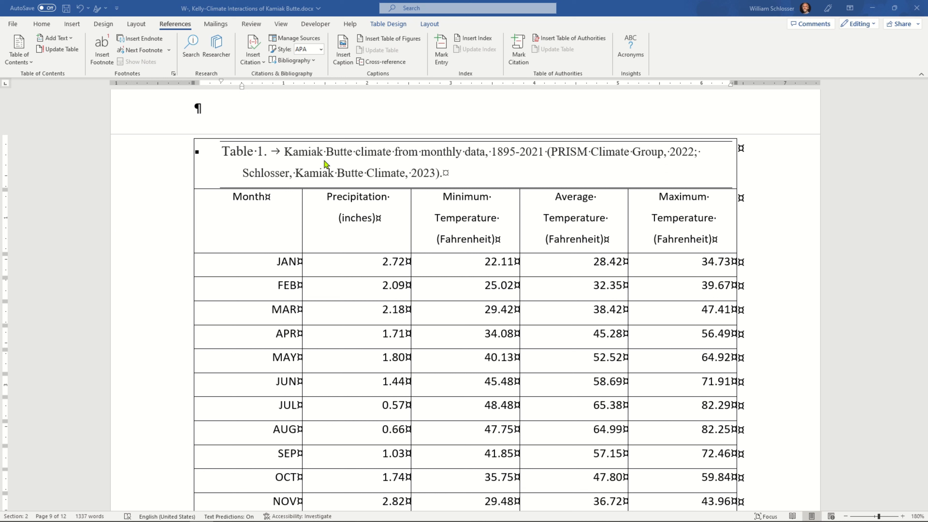
click(247, 153)
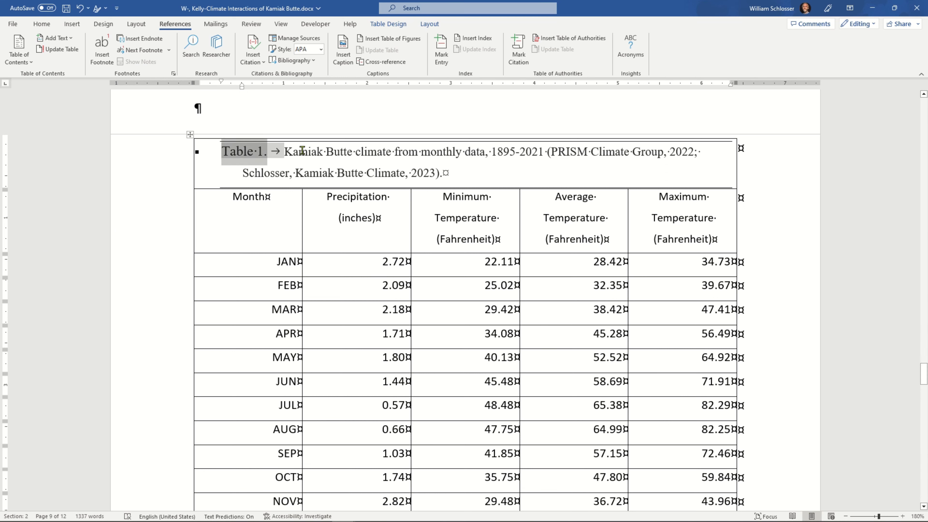
click(308, 151)
click(442, 174)
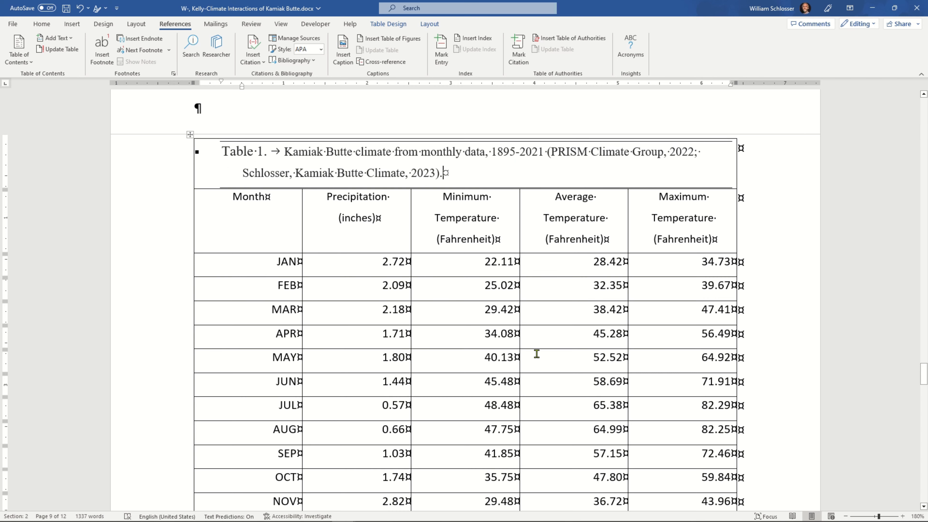
Step: Delete the typed 'Table 1' inside the parentheses after 'come to play' in the rain-shadow paragraph
scroll(536, 353, up, 1)
scroll(536, 353, up, 4)
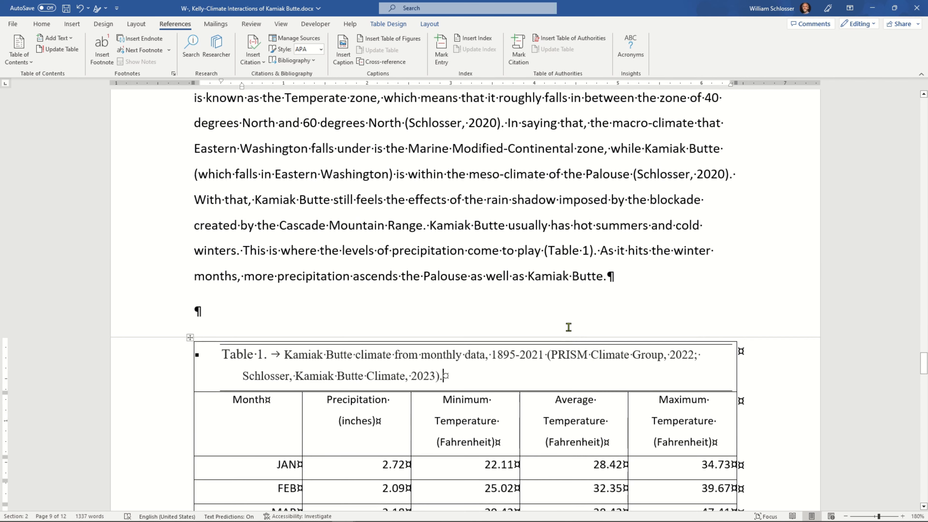
double_click(558, 251)
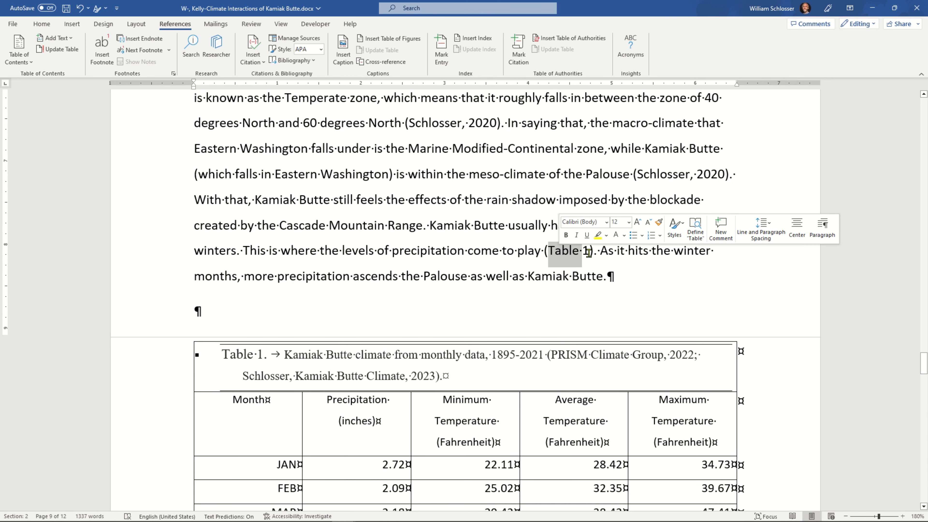
click(581, 251)
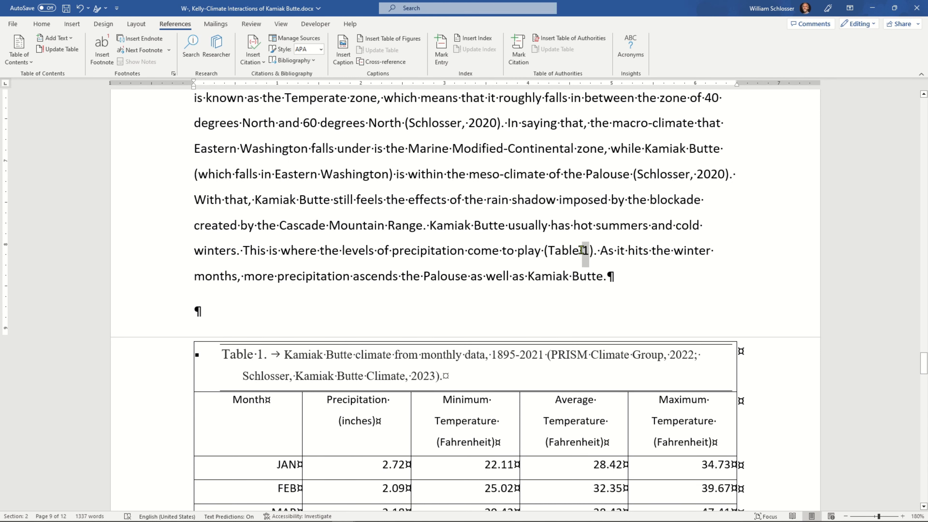
double_click(581, 251)
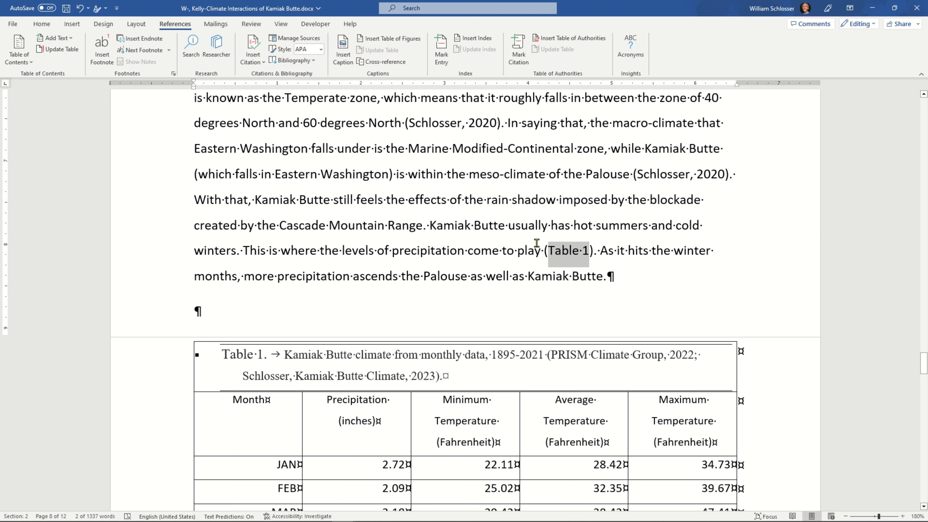
ctrl+scroll(668, 272, up, 2)
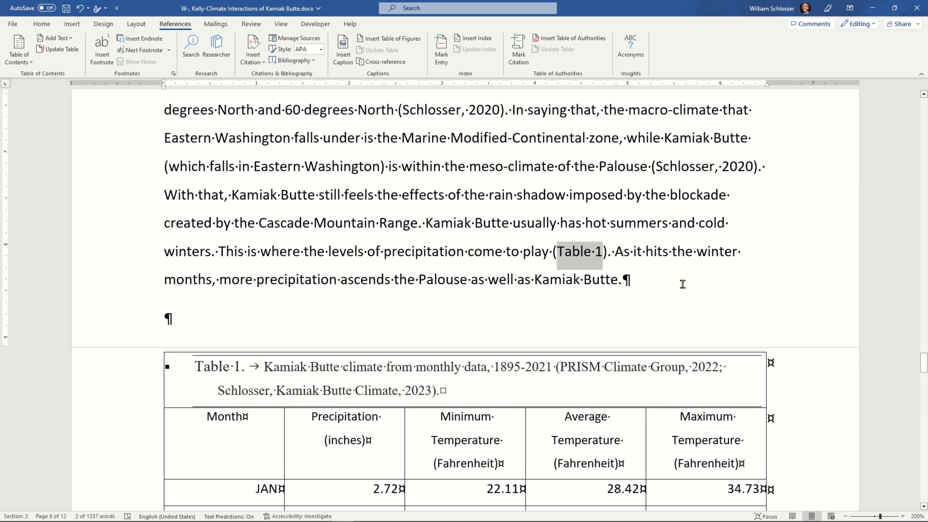
click(682, 284)
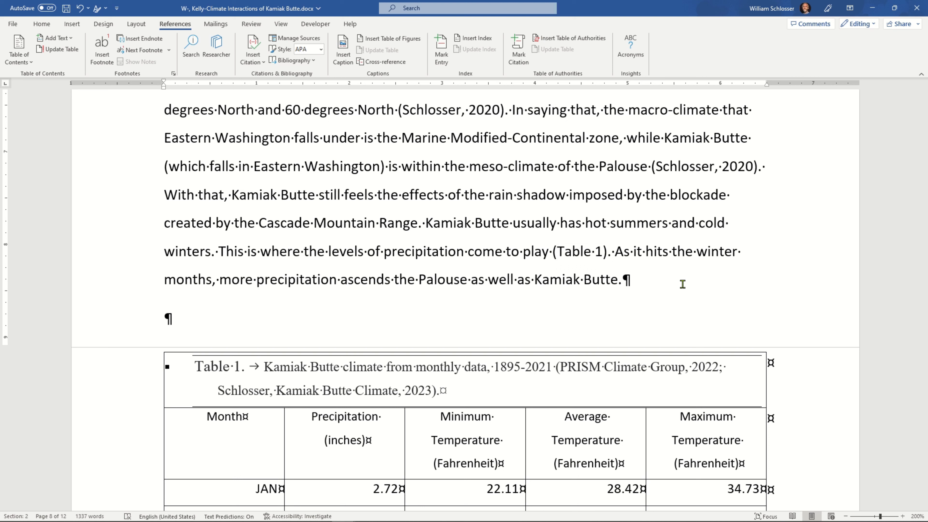
key(ctrl+shift+Right)
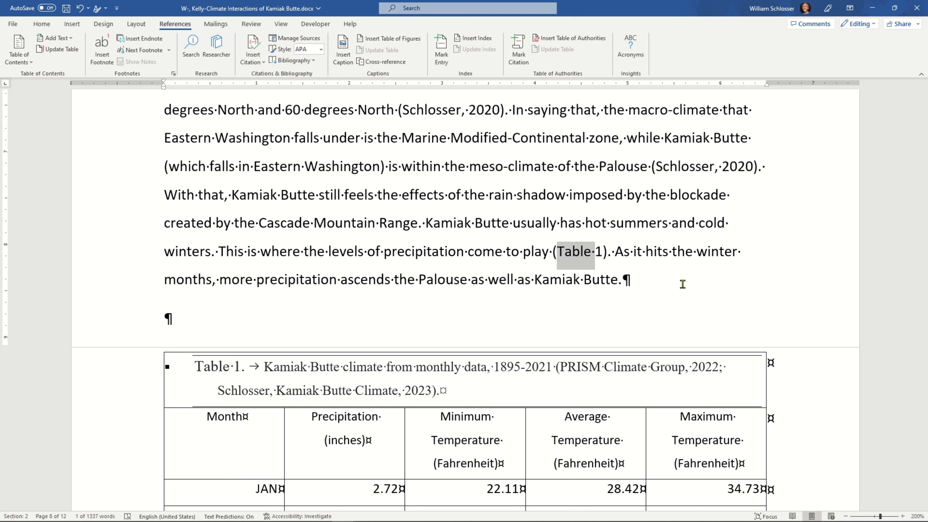
key(ctrl+shift+Right)
key(Delete)
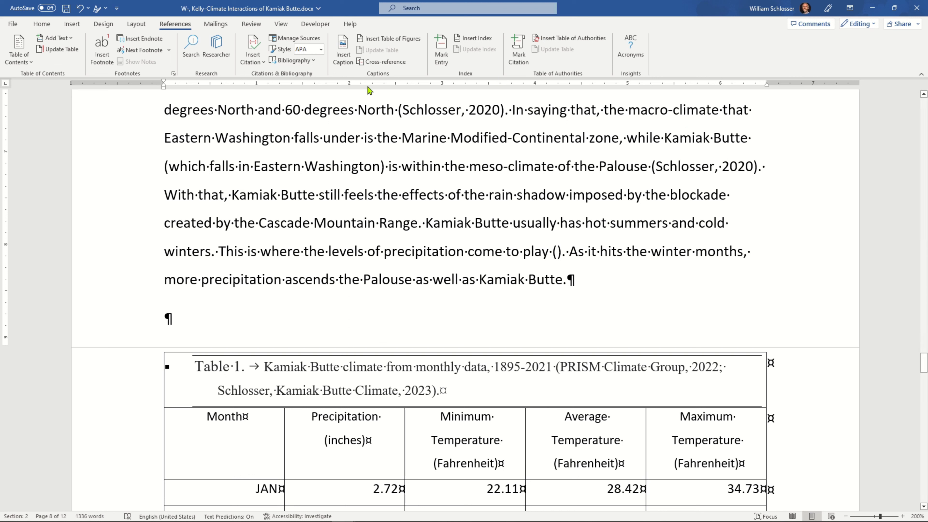
Step: Insert a cross-reference to the Table 1 caption into the empty parentheses and confirm it is live
click(398, 63)
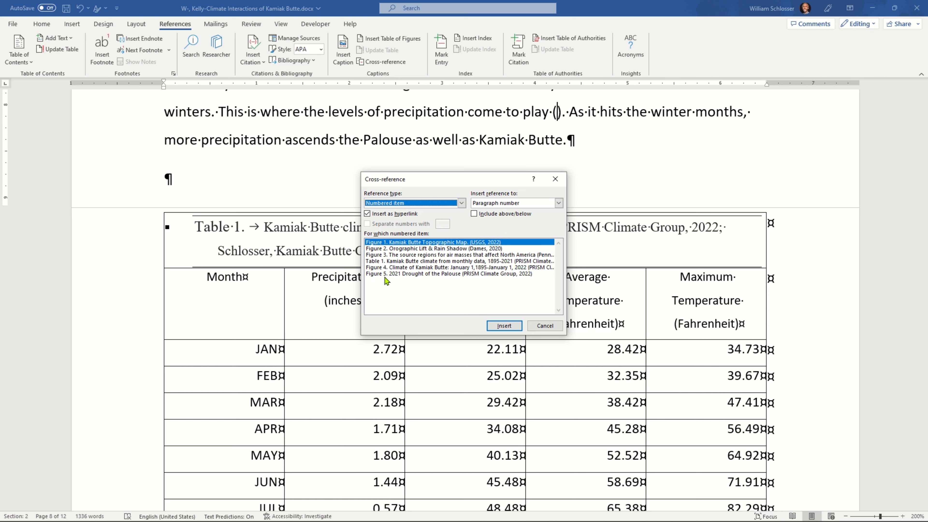
click(394, 262)
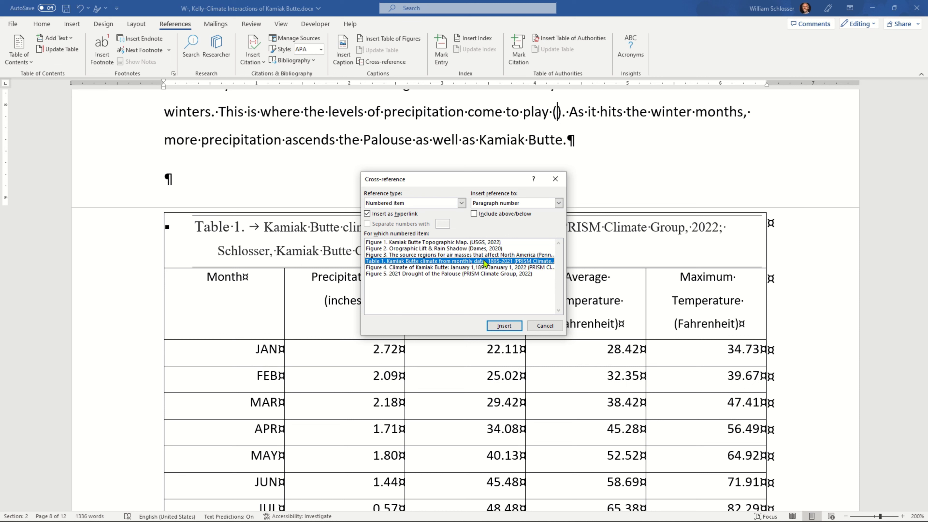
click(503, 326)
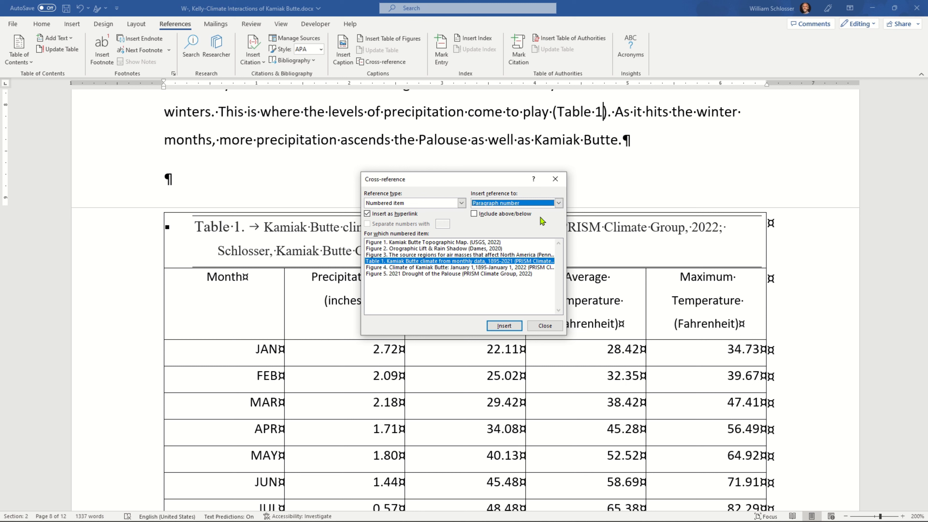
click(555, 179)
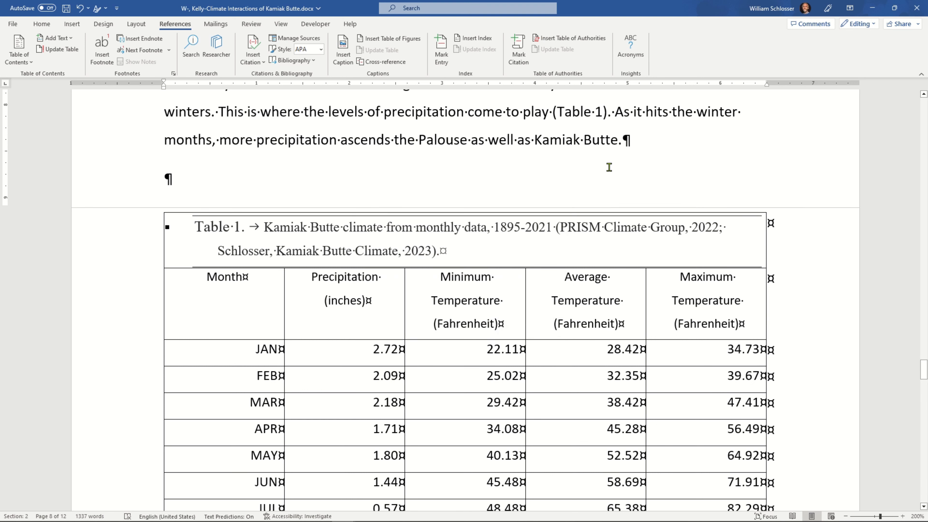
scroll(609, 167, up, 3)
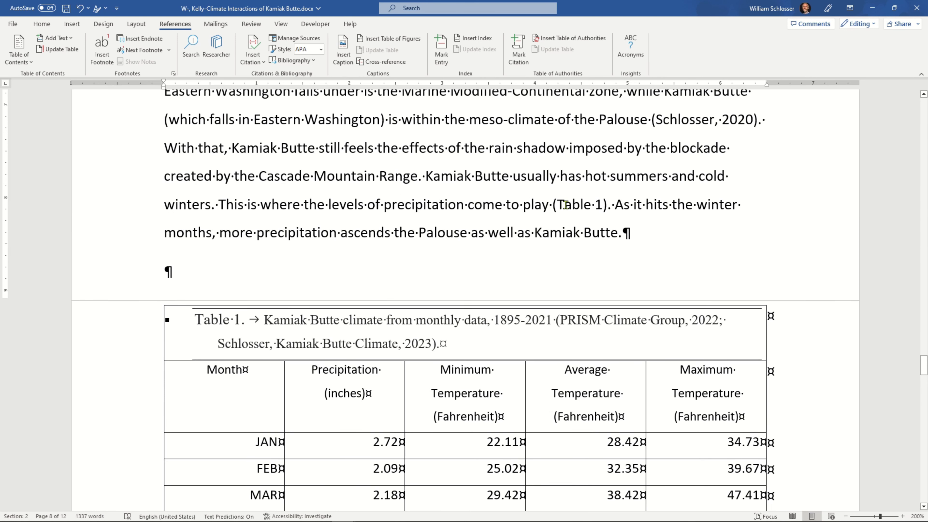
click(565, 205)
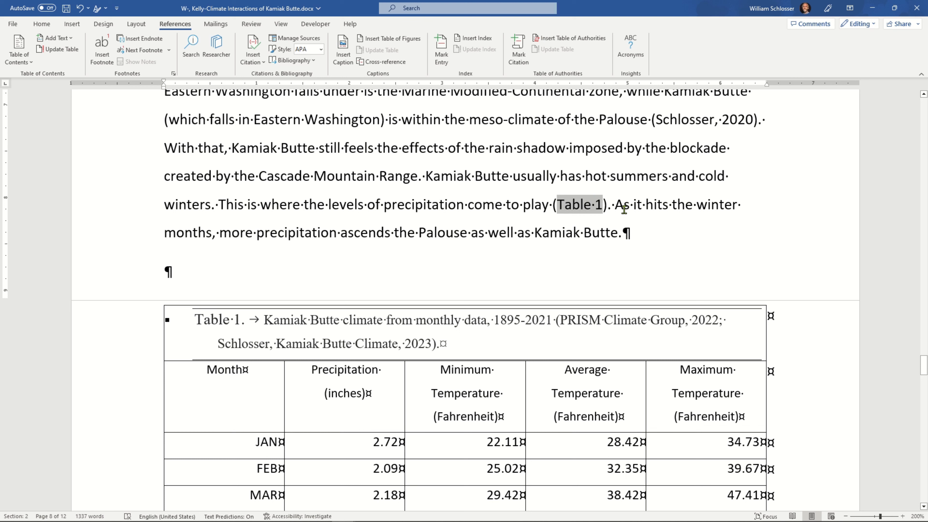
click(530, 207)
click(571, 208)
Step: Replace the plain 'Table 1' after '17.98 inches' with a Table 1 cross-reference and save the document
scroll(578, 207, down, 2)
click(591, 187)
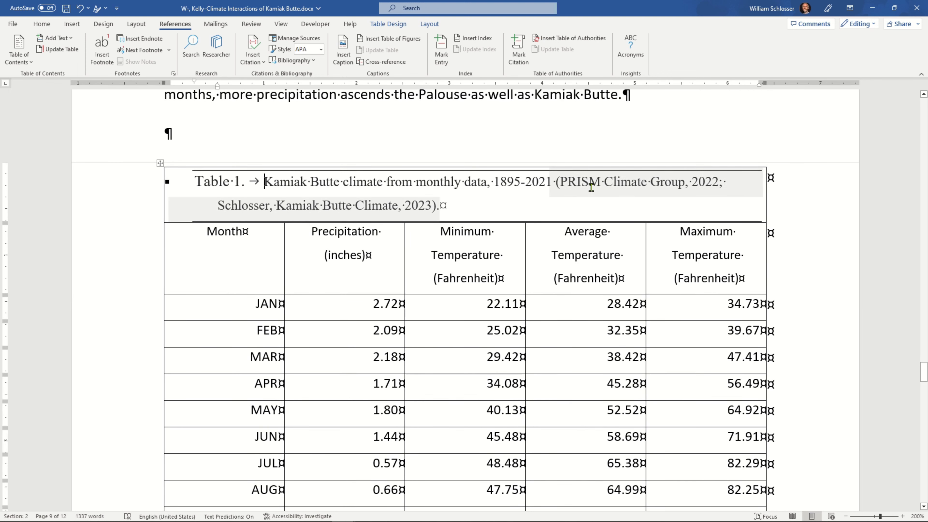
scroll(590, 187, down, 6)
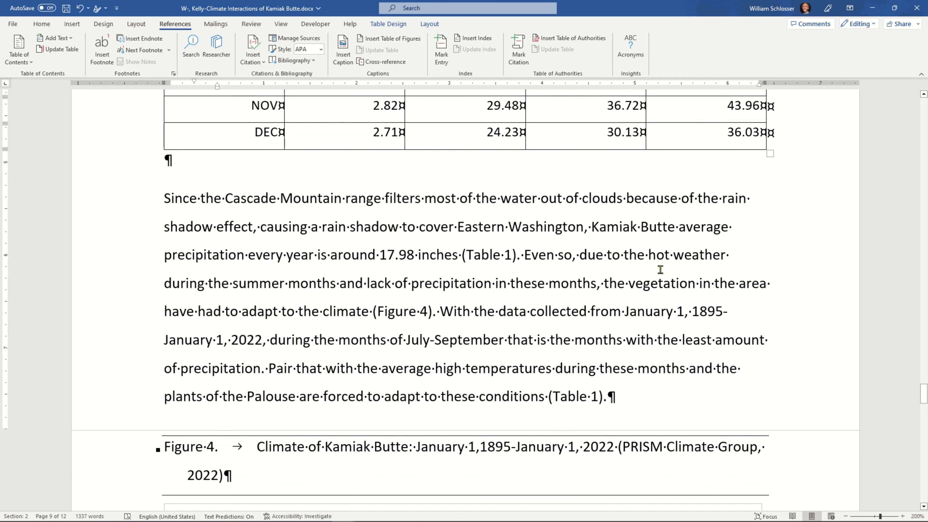
drag(478, 255, 512, 254)
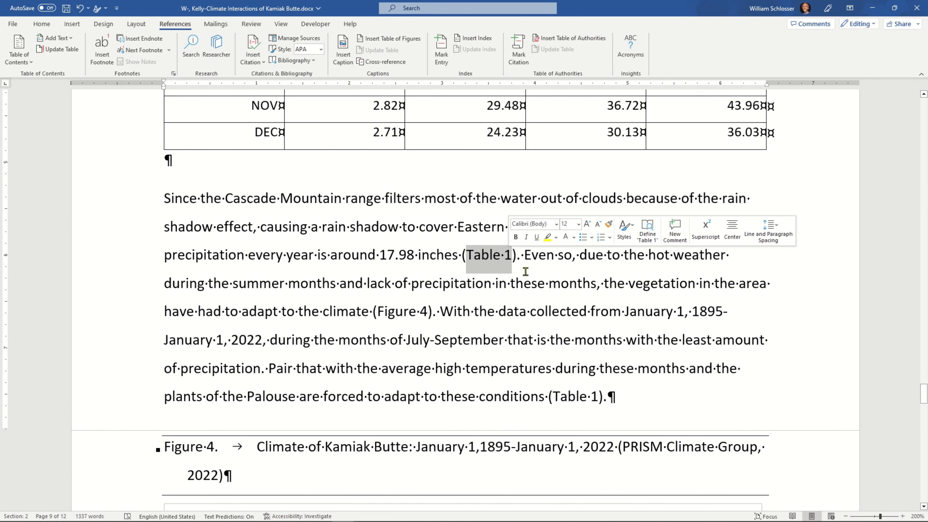
click(387, 64)
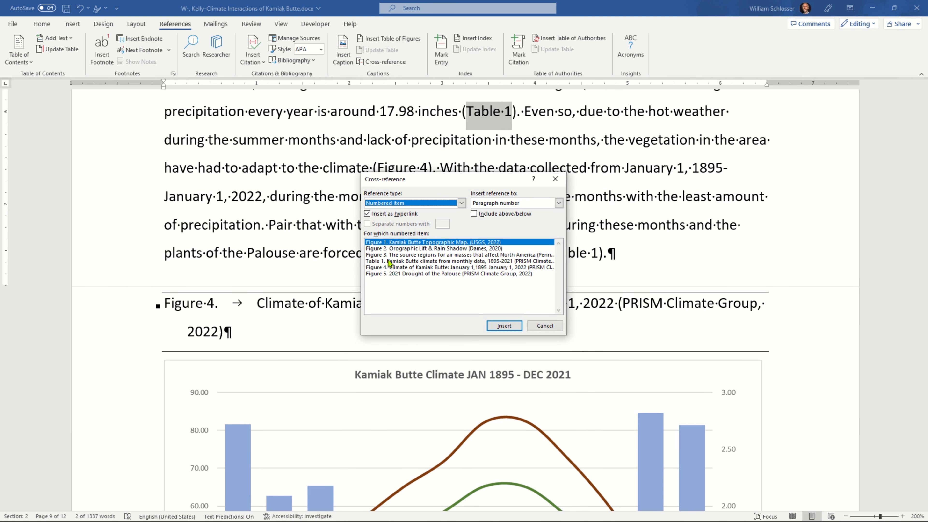
click(389, 262)
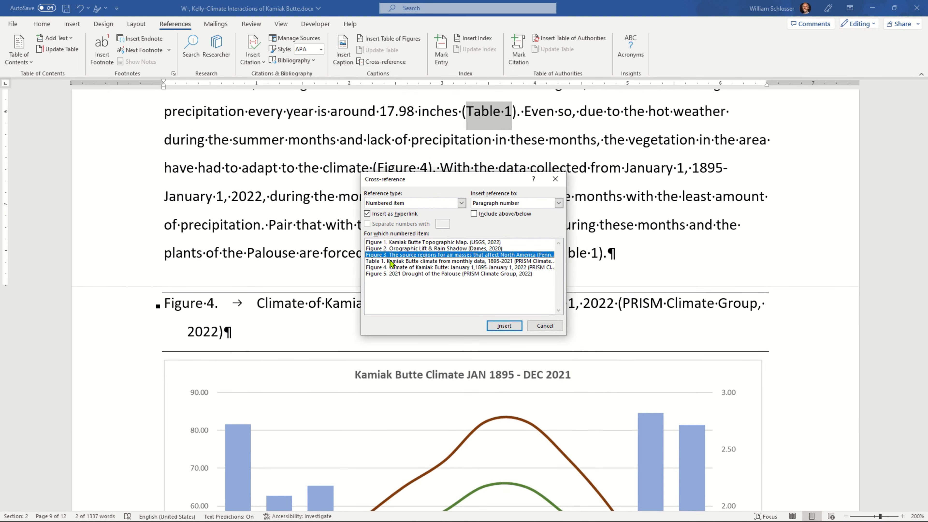
click(512, 327)
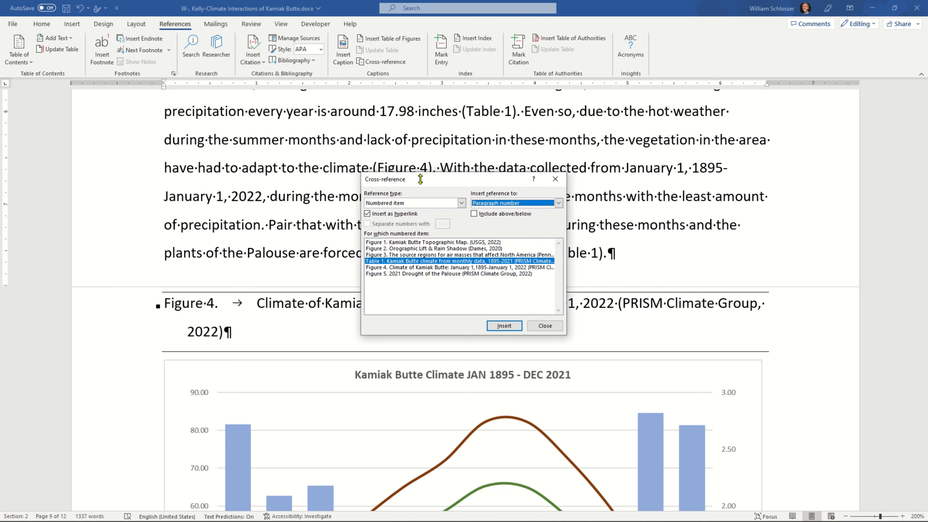
key(Escape)
scroll(502, 344, up, 2)
key(ctrl+s)
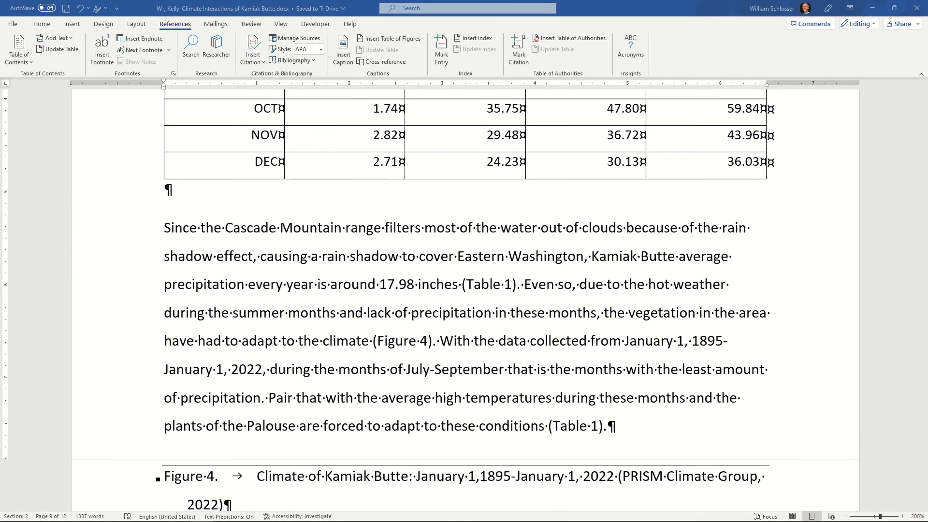
Step: Select Table 1's caption row and its Month/Precipitation/temperature heading row for table layout changes
scroll(471, 252, up, 6)
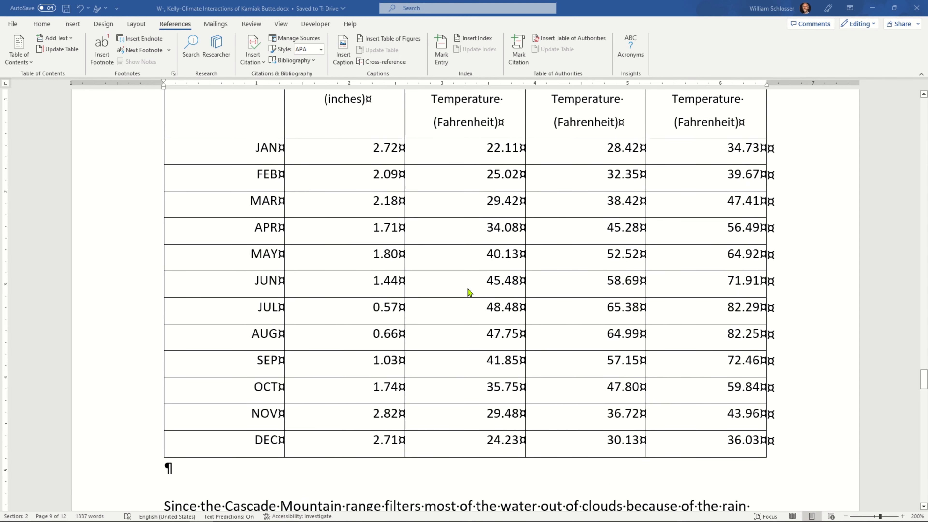
scroll(469, 292, up, 4)
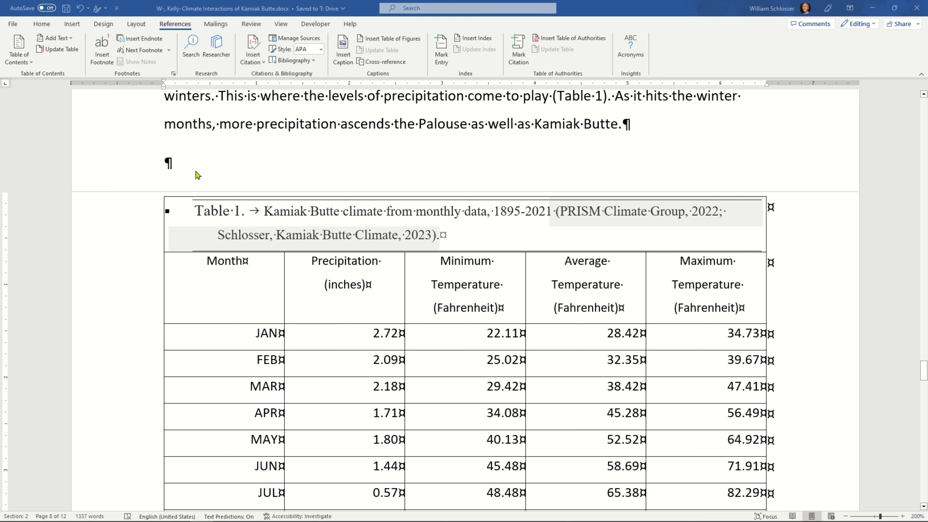
click(186, 165)
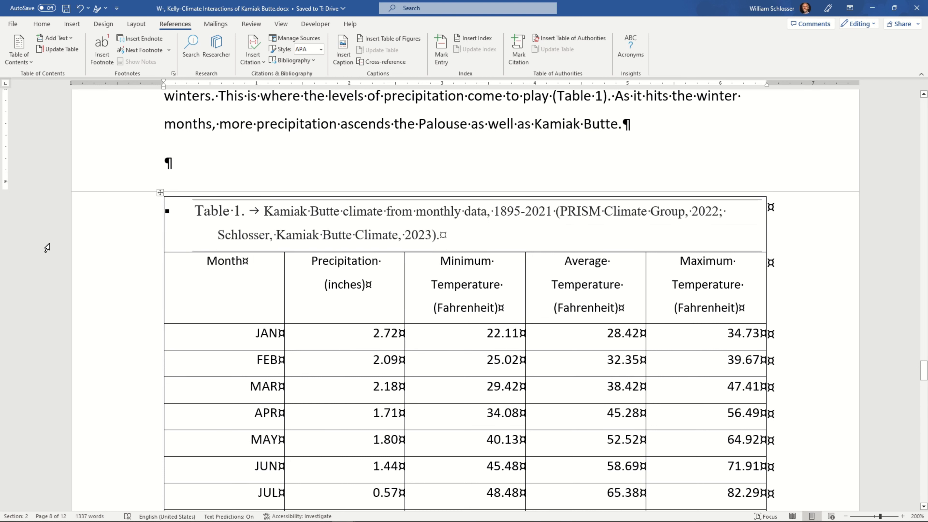
scroll(333, 271, down, 5)
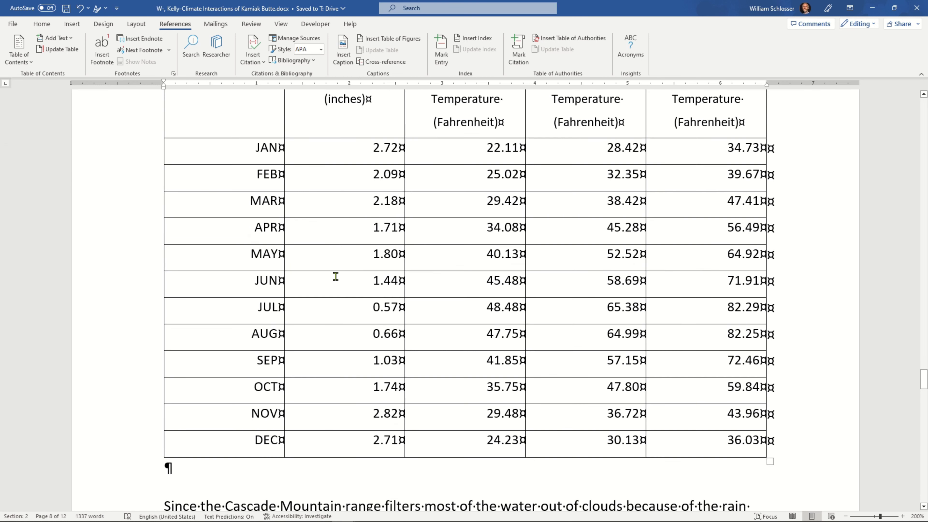
scroll(335, 277, up, 4)
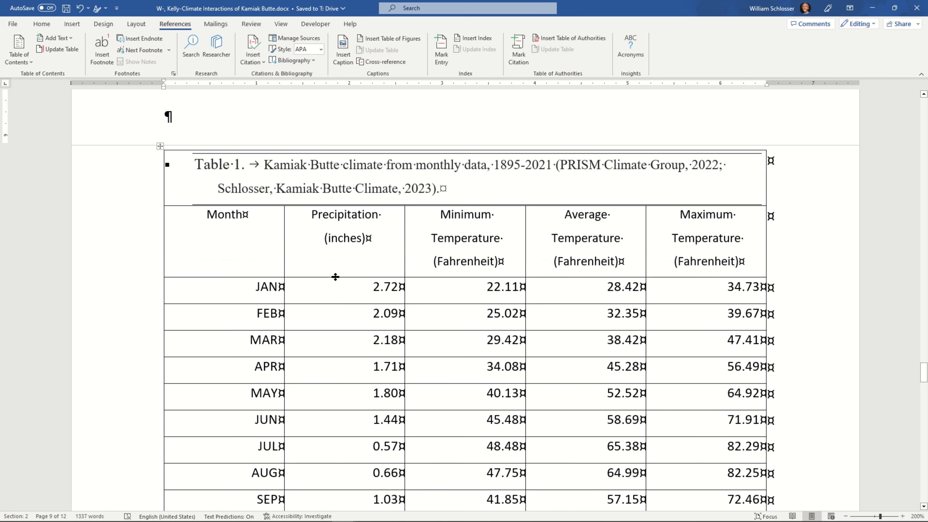
drag(141, 179, 198, 332)
click(454, 349)
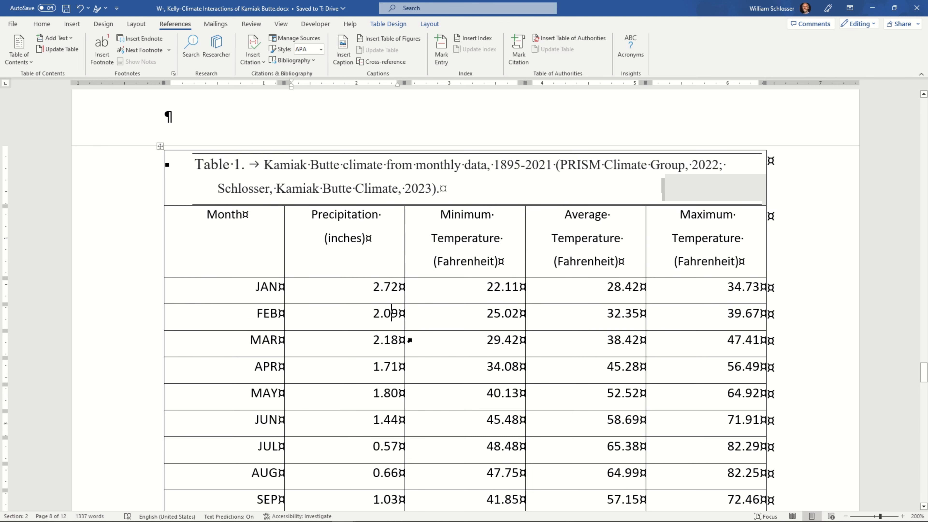
scroll(432, 303, down, 1)
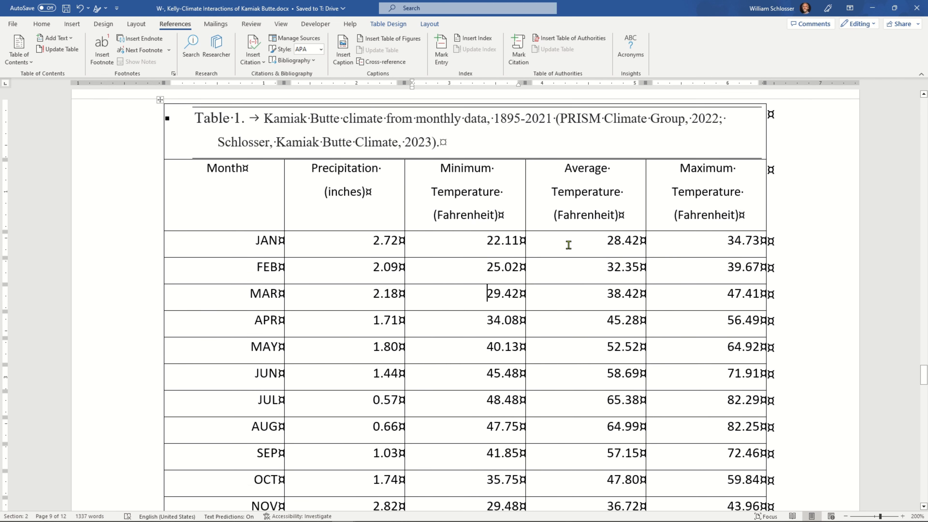
scroll(376, 205, up, 1)
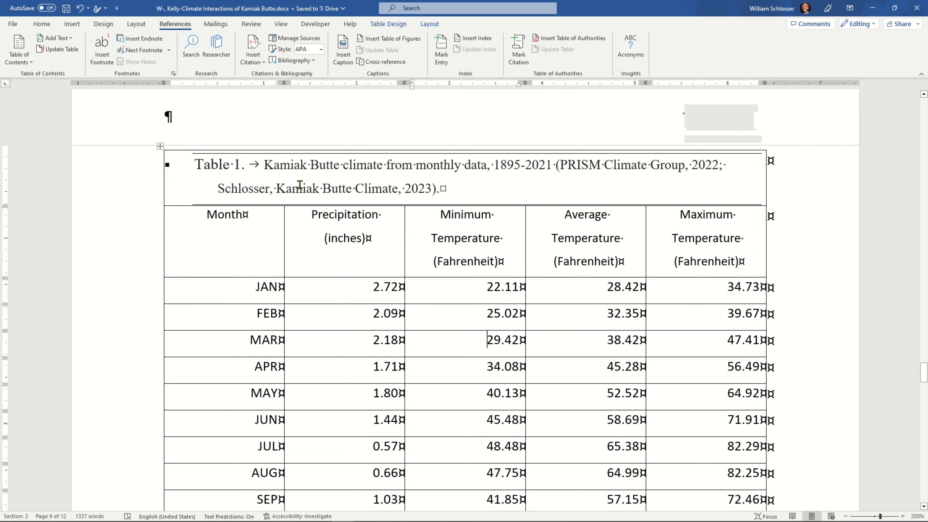
click(138, 171)
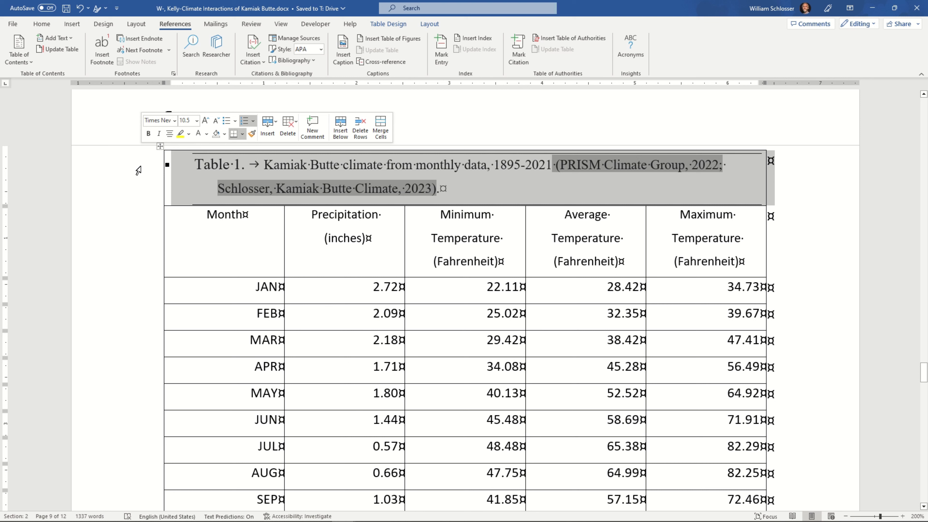
shift+click(141, 231)
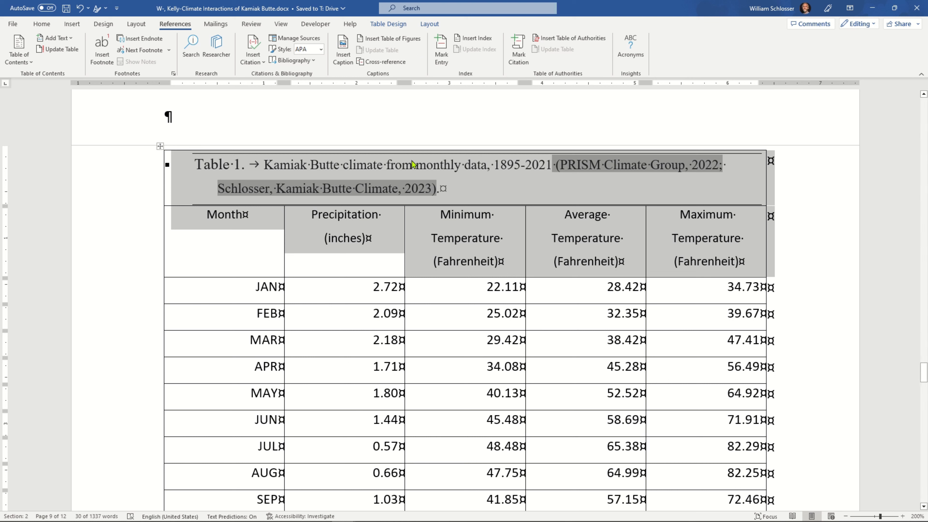
click(425, 24)
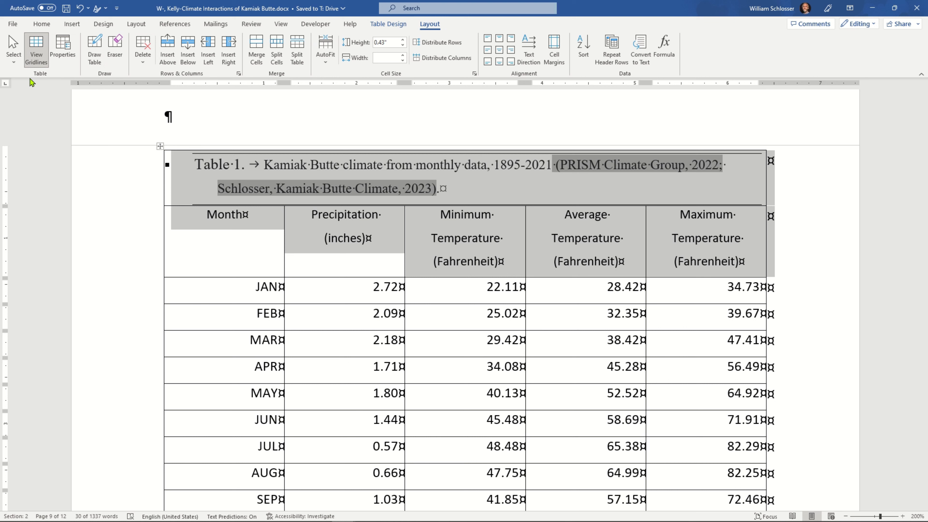
Step: Set the selected rows to repeat as header rows and not break across pages
click(66, 45)
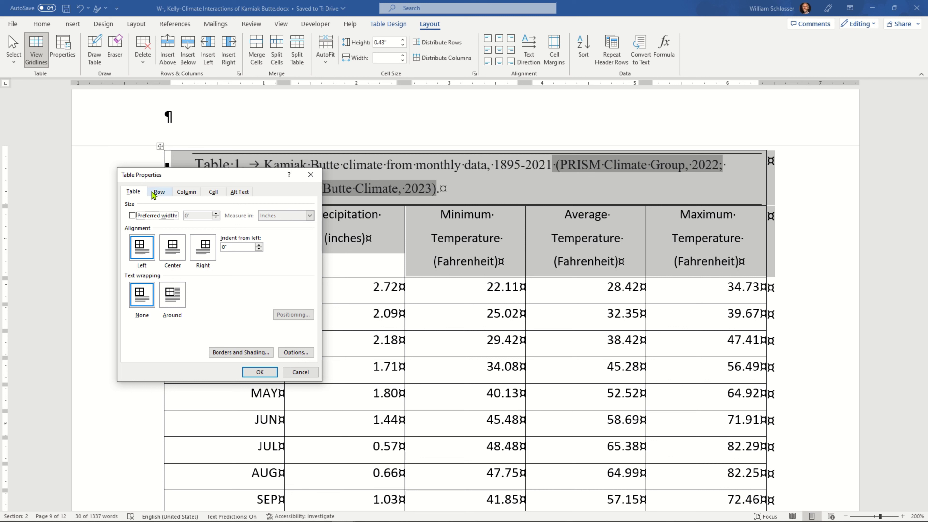
click(159, 193)
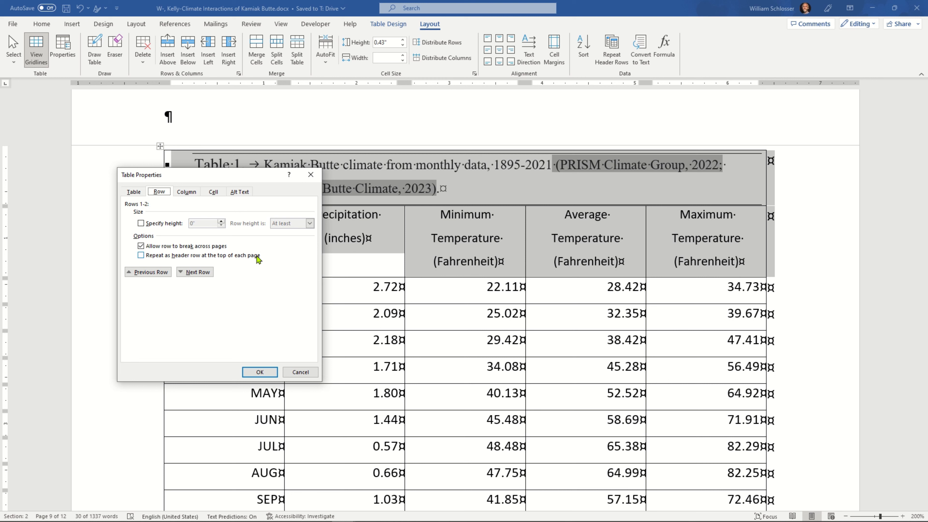
click(140, 255)
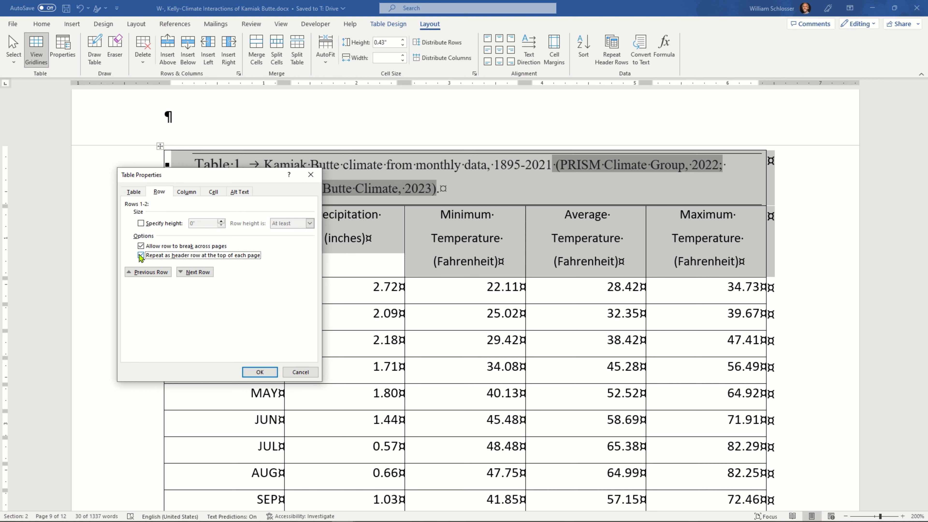
click(140, 246)
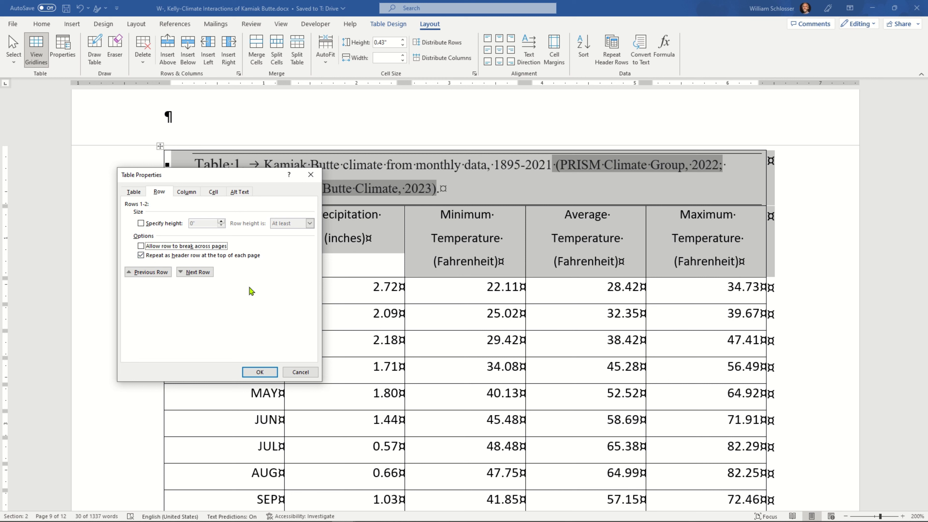
click(258, 372)
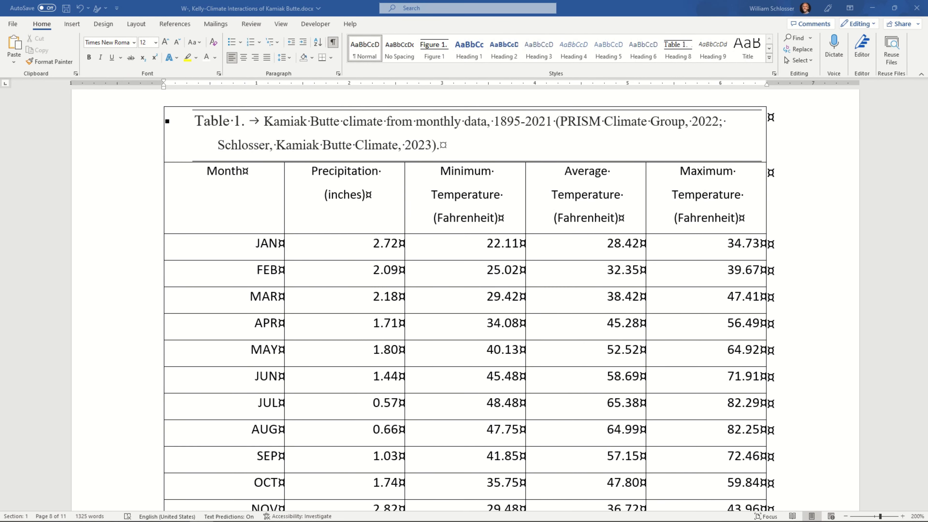
Step: Scroll from the document start to the List of Tables and place the cursor before the Introduction heading
scroll(420, 311, up, 15)
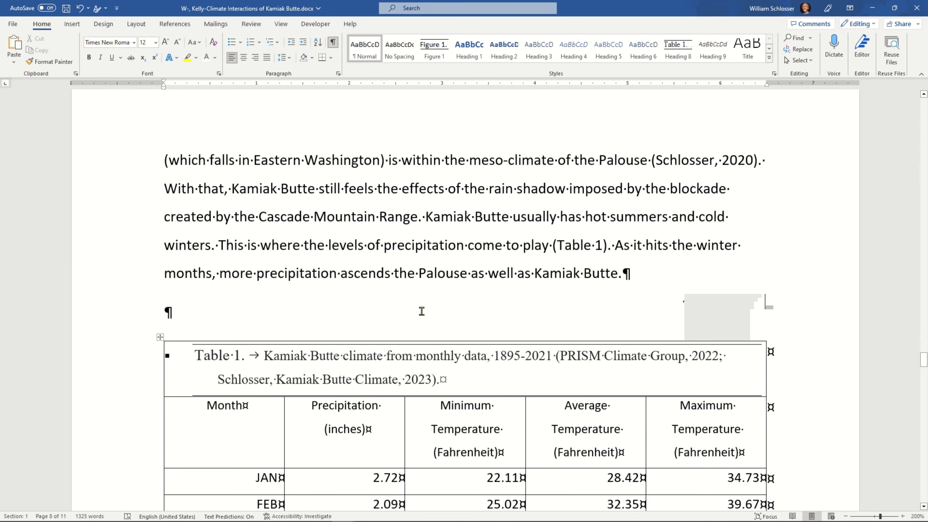
scroll(555, 292, up, 20)
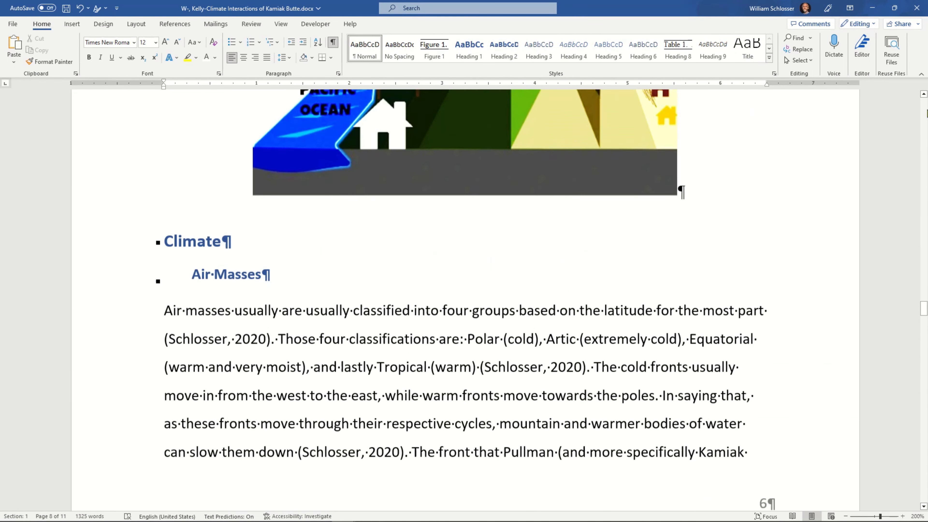
click(925, 112)
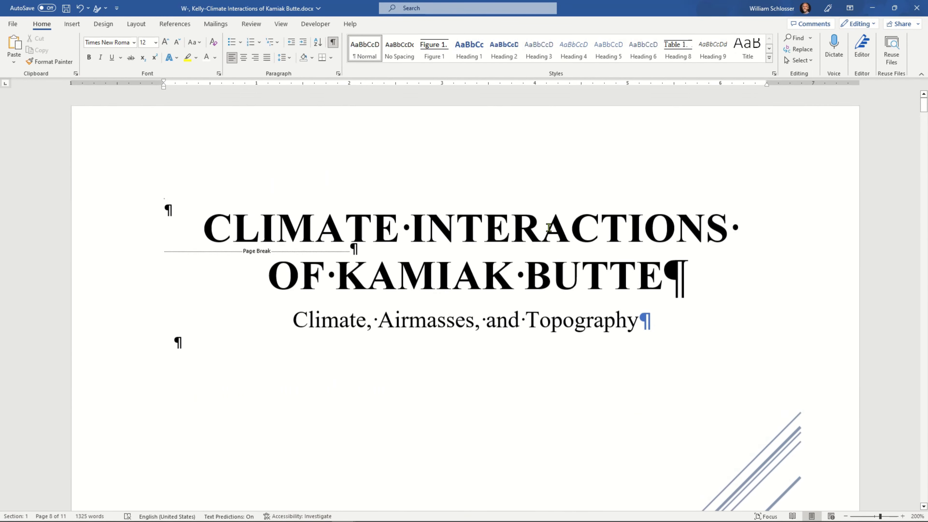
scroll(393, 307, down, 20)
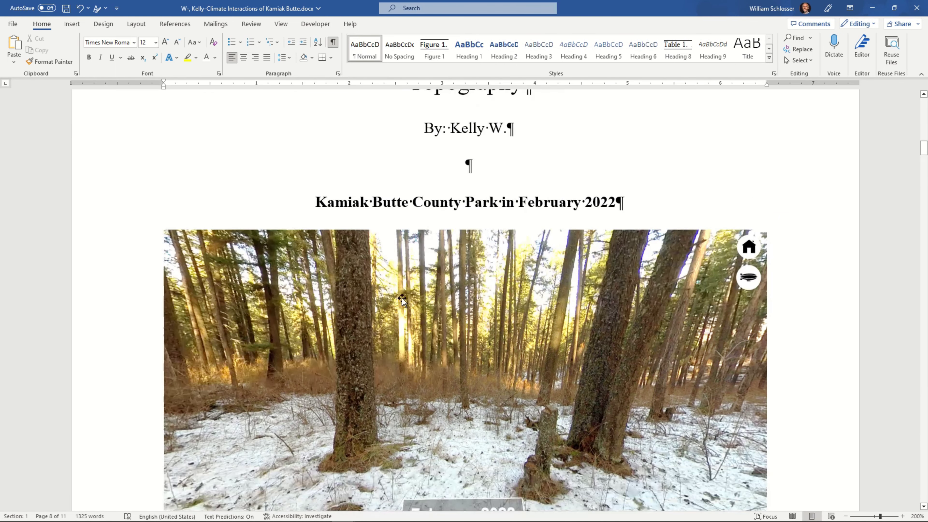
scroll(403, 299, down, 15)
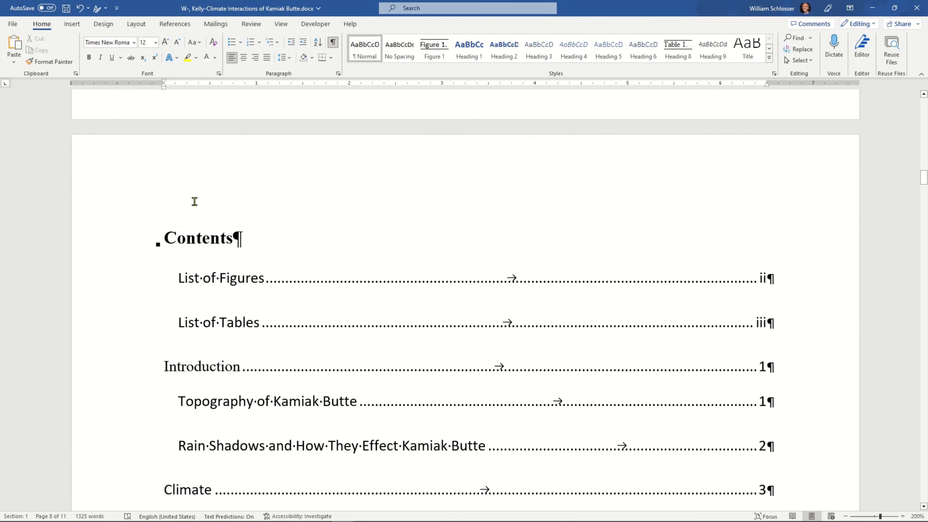
scroll(188, 154, down, 3)
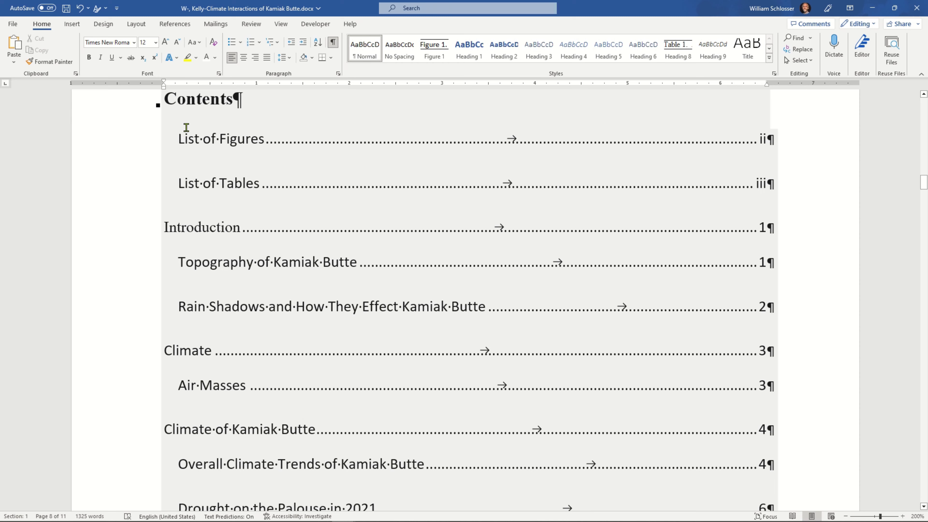
scroll(188, 143, down, 5)
scroll(191, 155, down, 10)
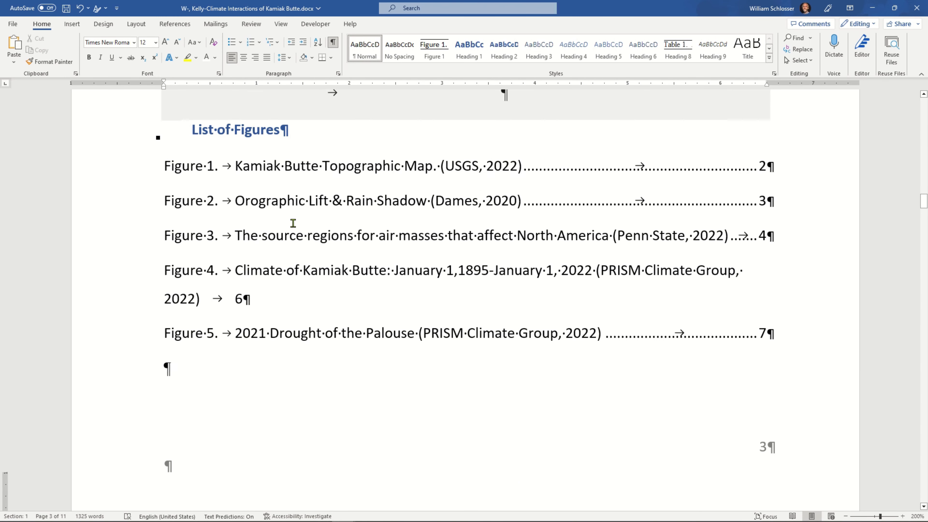
scroll(273, 233, down, 3)
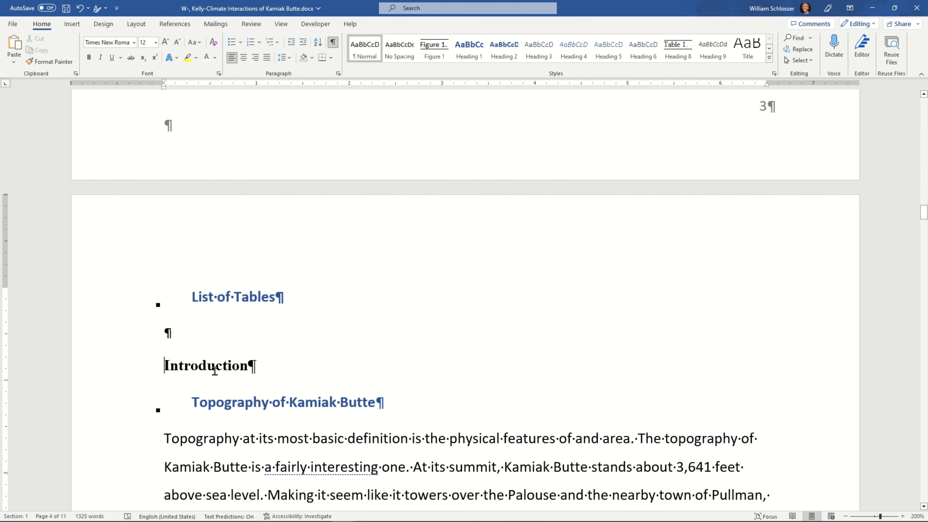
scroll(238, 341, down, 2)
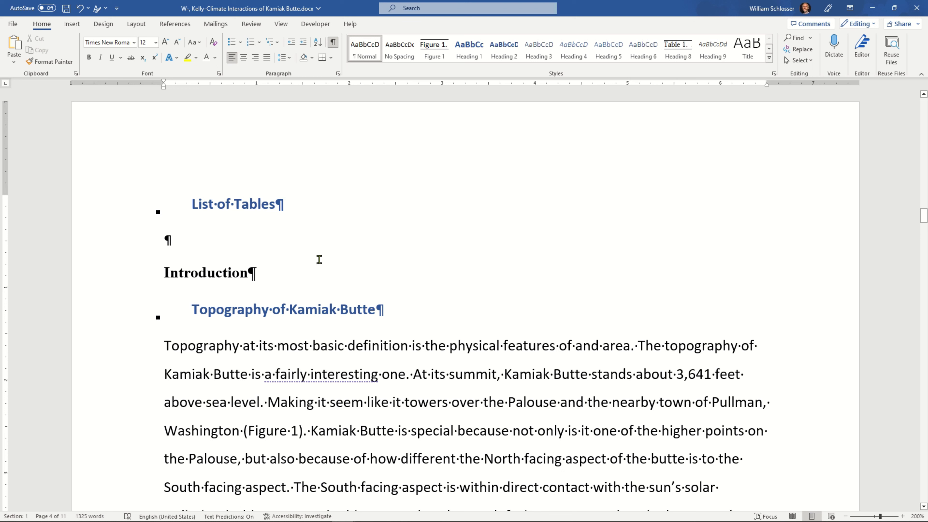
click(221, 248)
scroll(435, 236, down, 1)
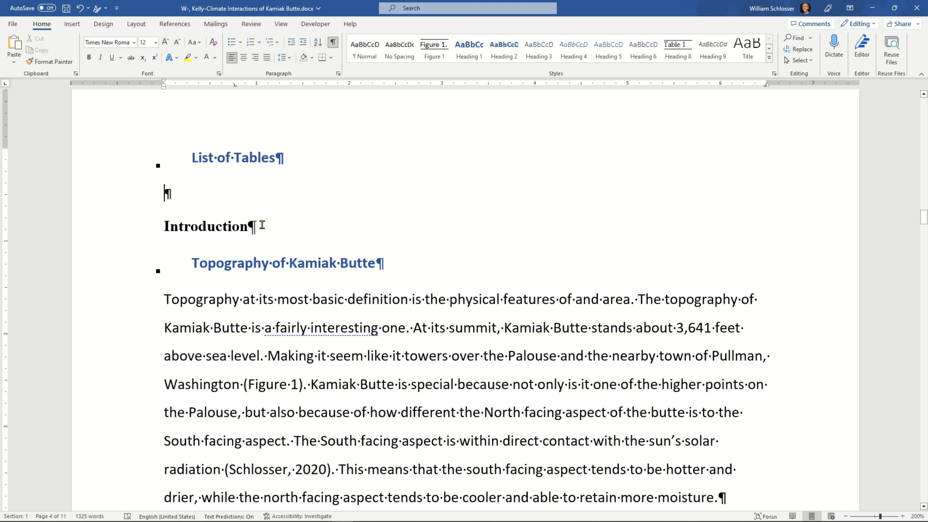
key(Down)
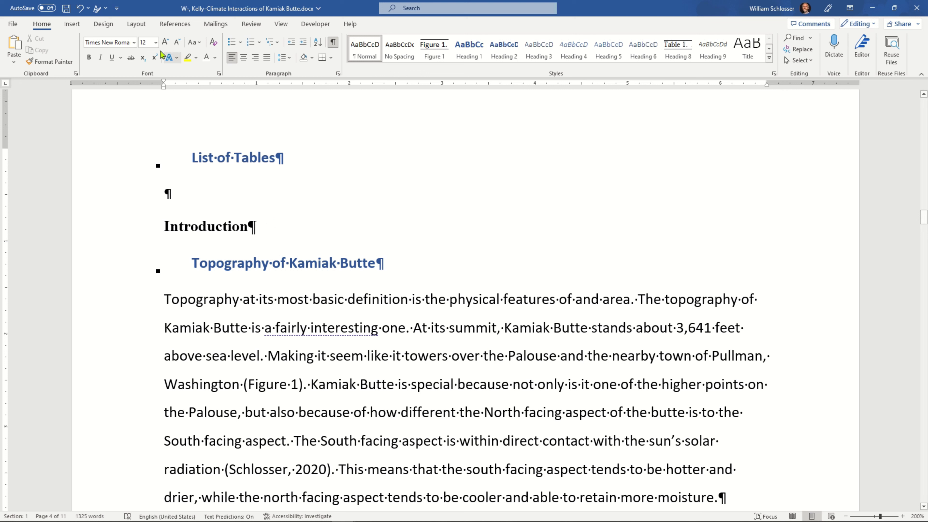
Step: Insert a Next Page section break before the Introduction heading
click(135, 25)
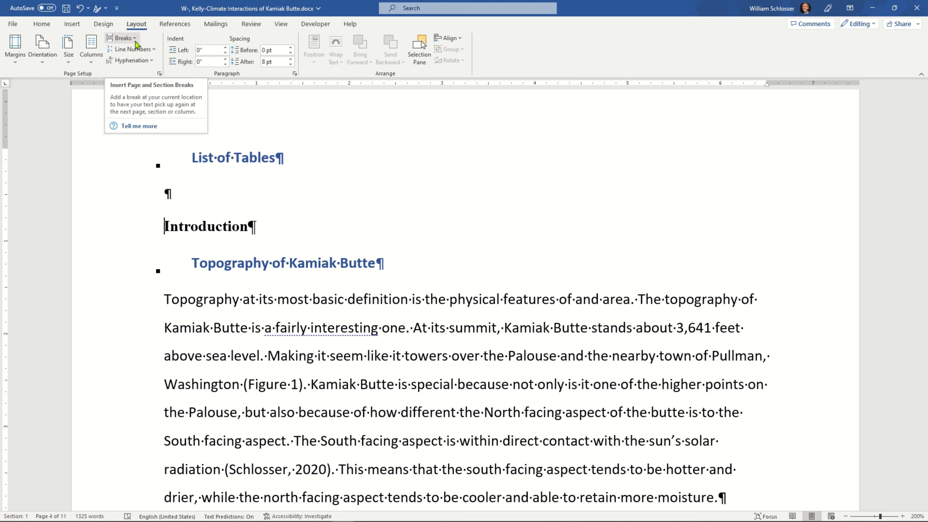
click(136, 45)
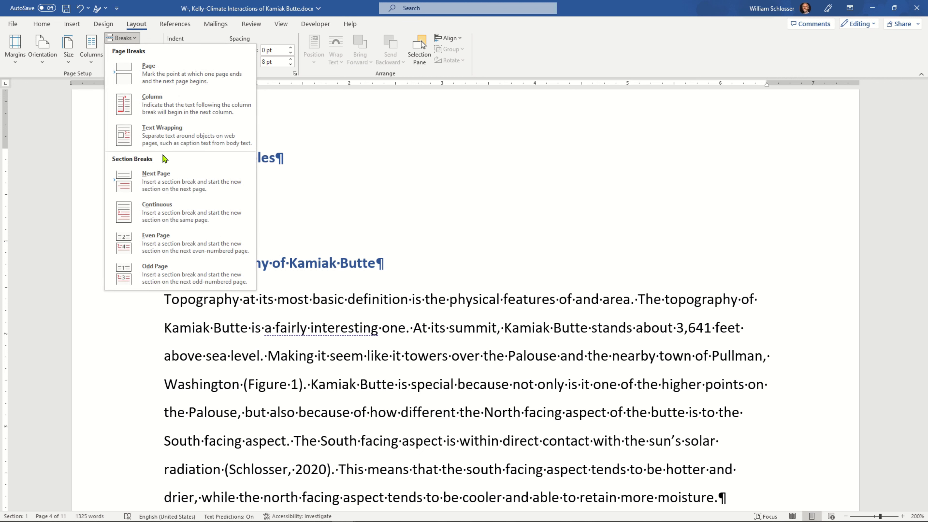
click(197, 182)
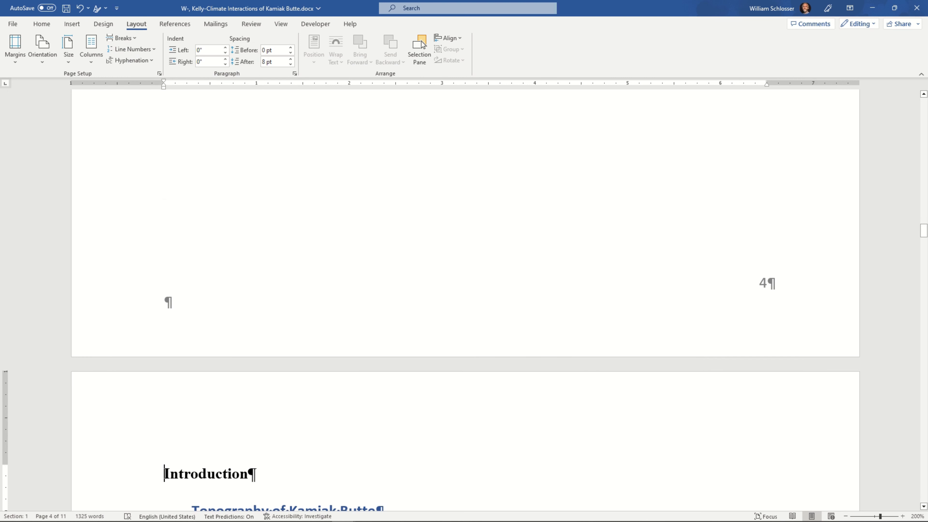
scroll(426, 271, up, 5)
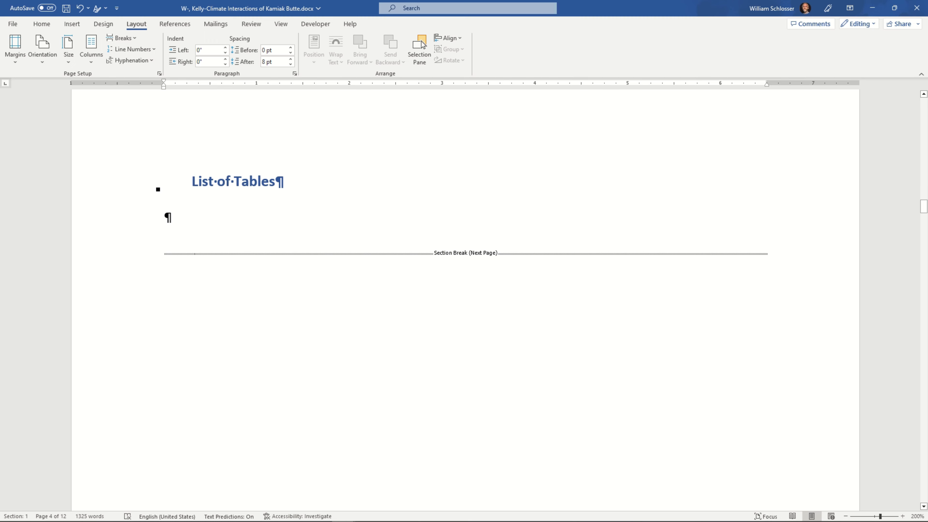
Step: Format the List of Tables section's page numbers as lowercase roman numerals (i, ii, iii) starting at i
click(307, 181)
click(73, 24)
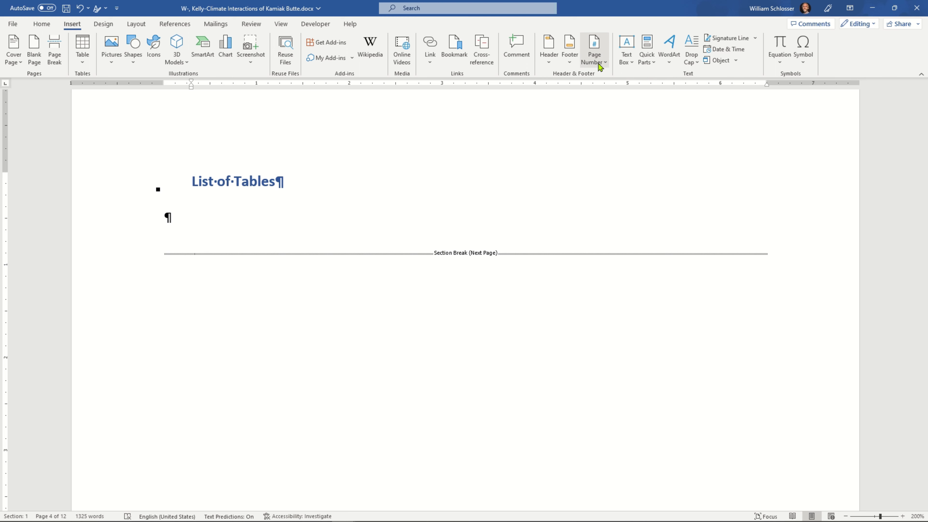
click(602, 64)
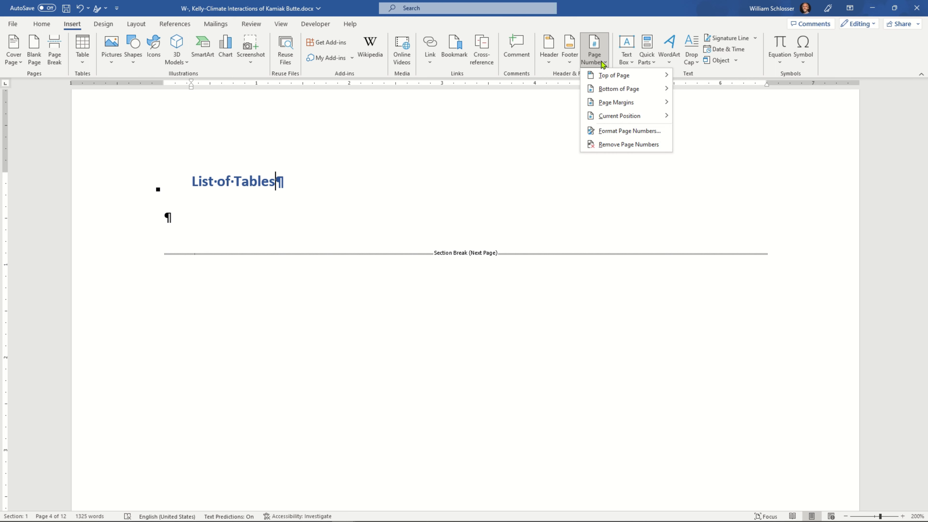
click(647, 133)
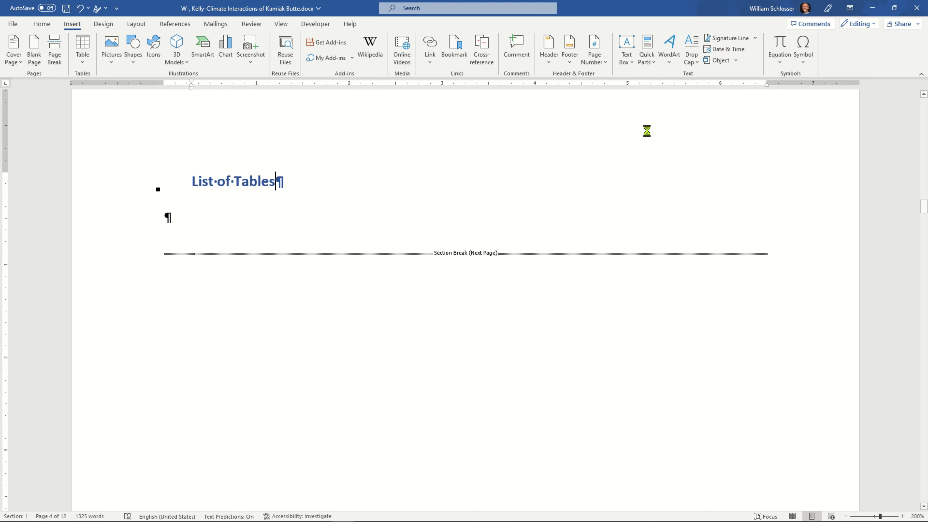
click(495, 211)
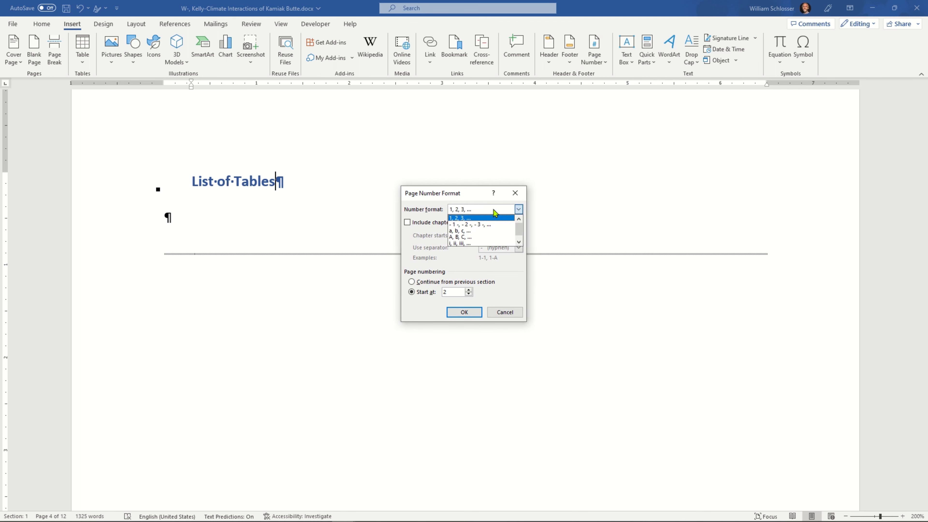
click(466, 243)
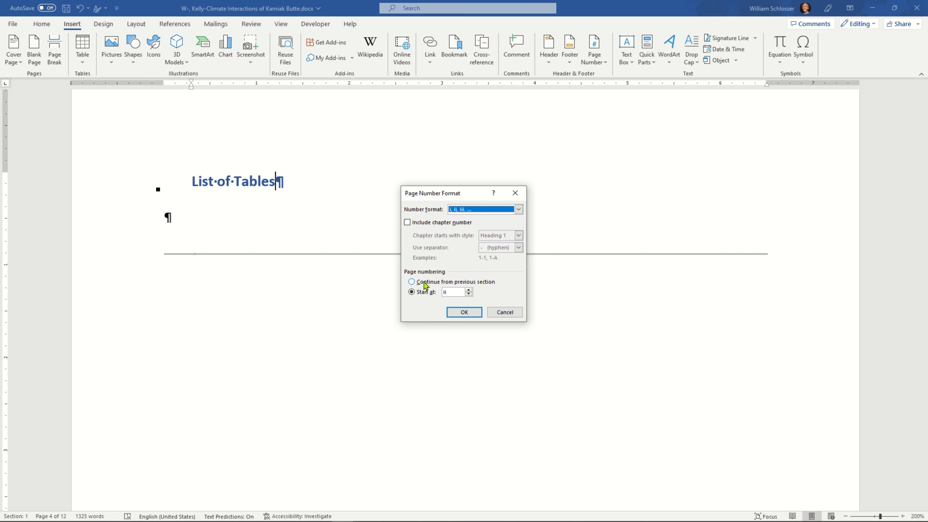
click(424, 282)
click(424, 293)
click(461, 312)
scroll(460, 310, down, 10)
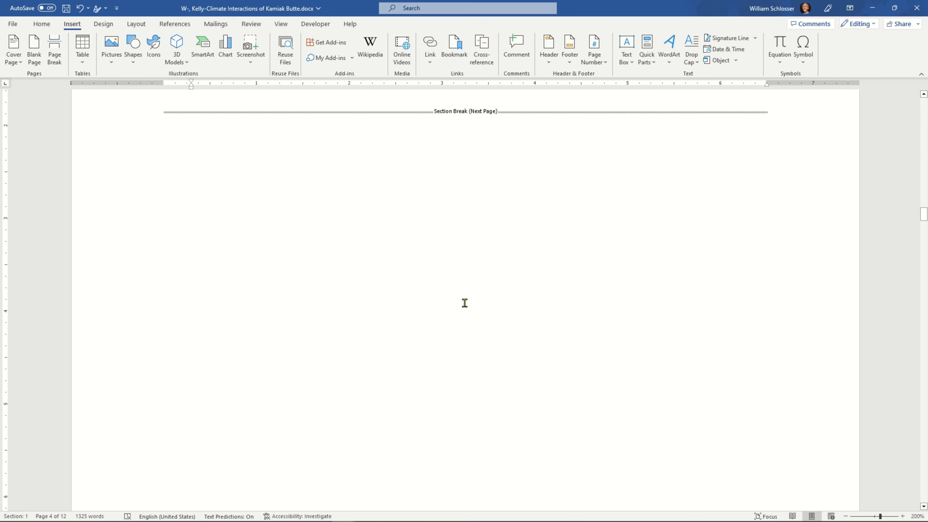
scroll(473, 323, down, 6)
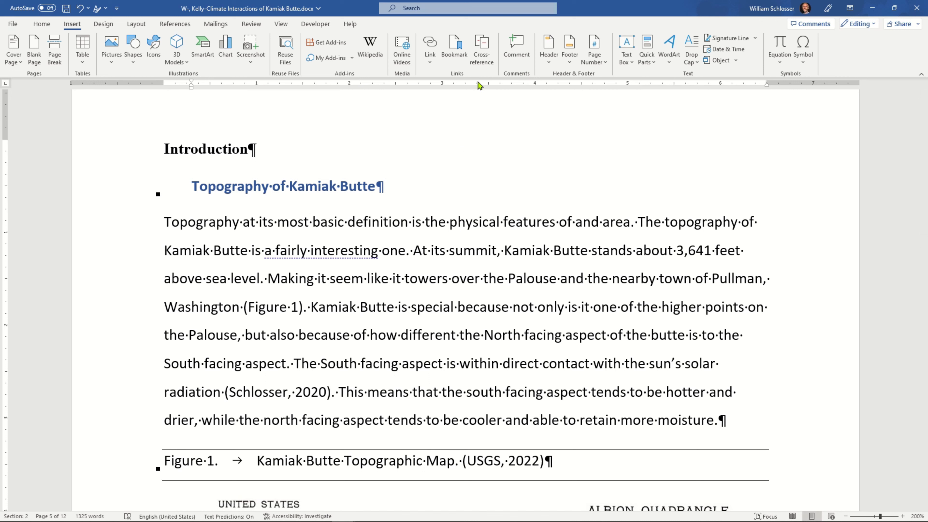
Step: Restart the Introduction section's page numbers at 1 using 1, 2, 3 numerals
click(595, 60)
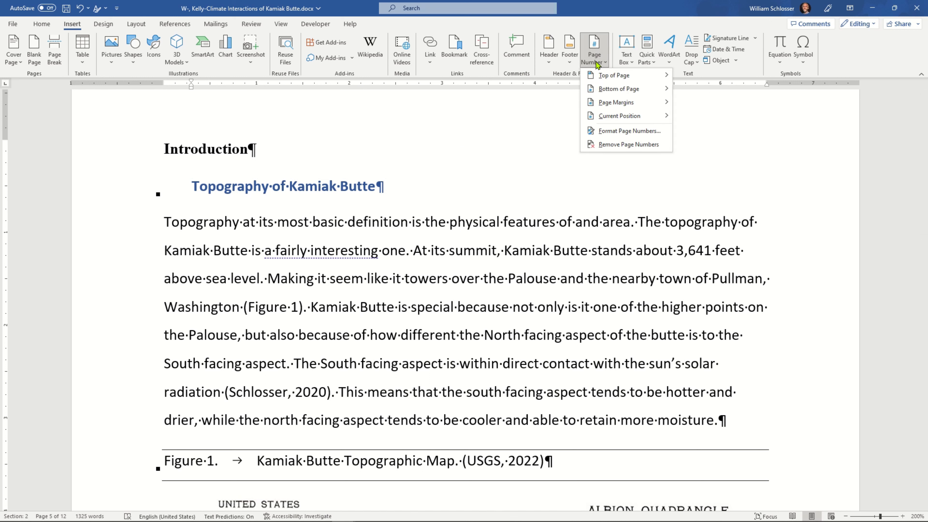
click(617, 131)
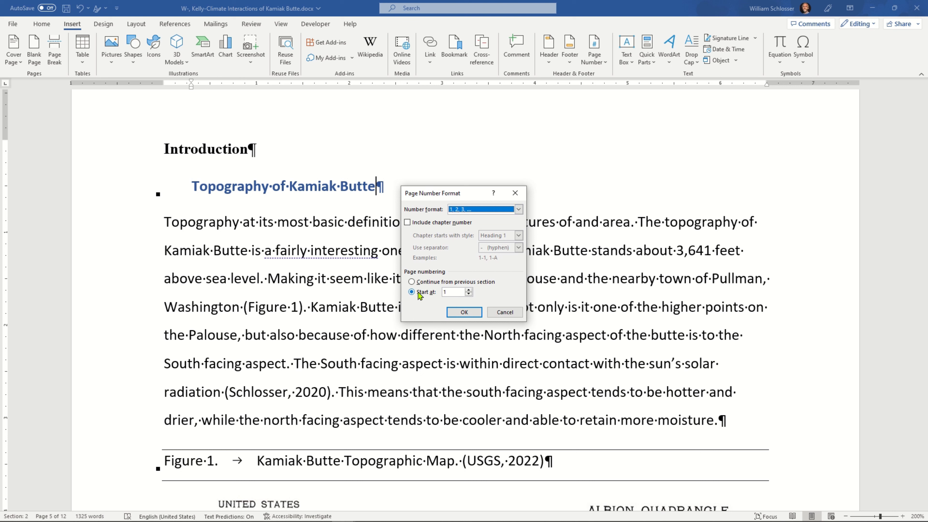
click(460, 312)
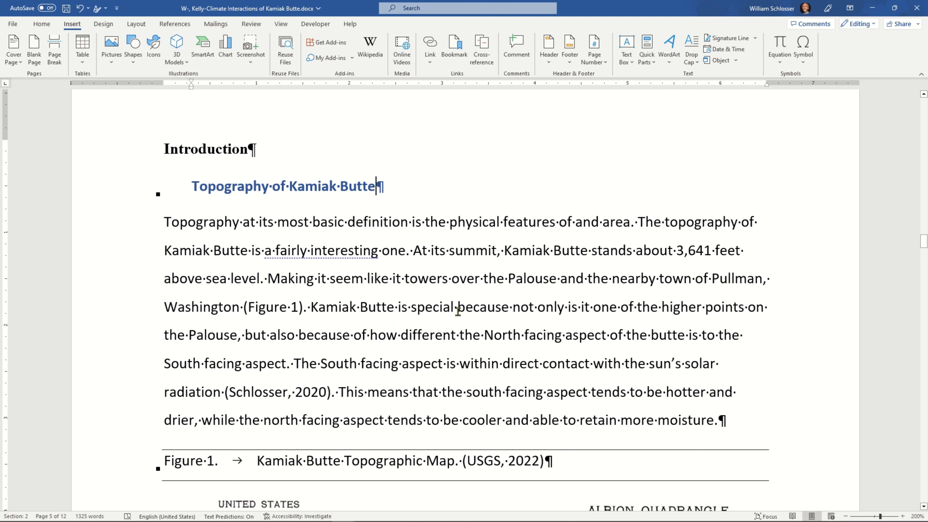
scroll(457, 312, down, 10)
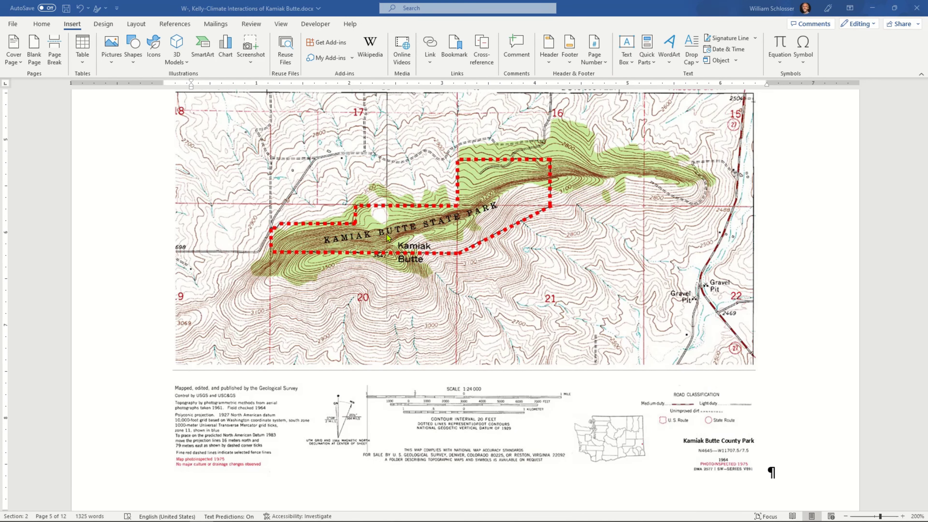
Step: Scroll through the front matter to check the roman page numbers
scroll(476, 300, up, 6)
scroll(477, 301, up, 10)
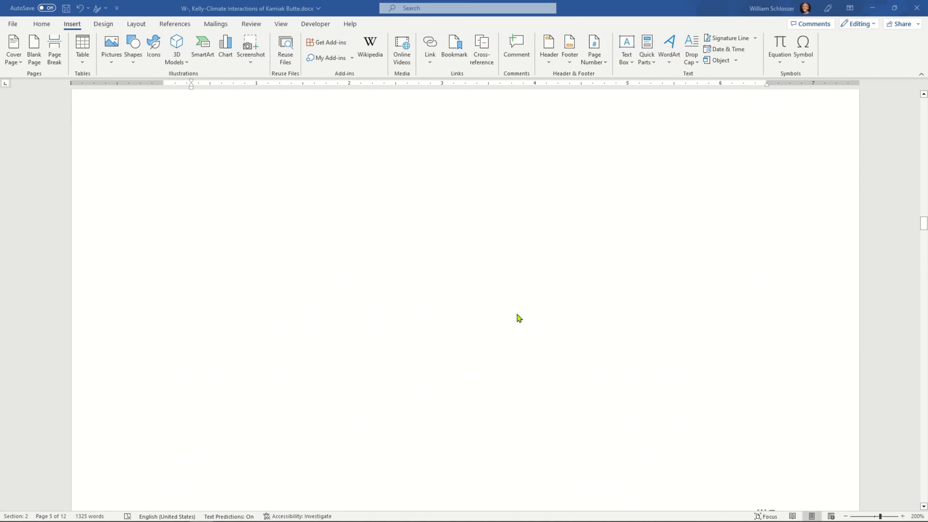
scroll(466, 272, up, 10)
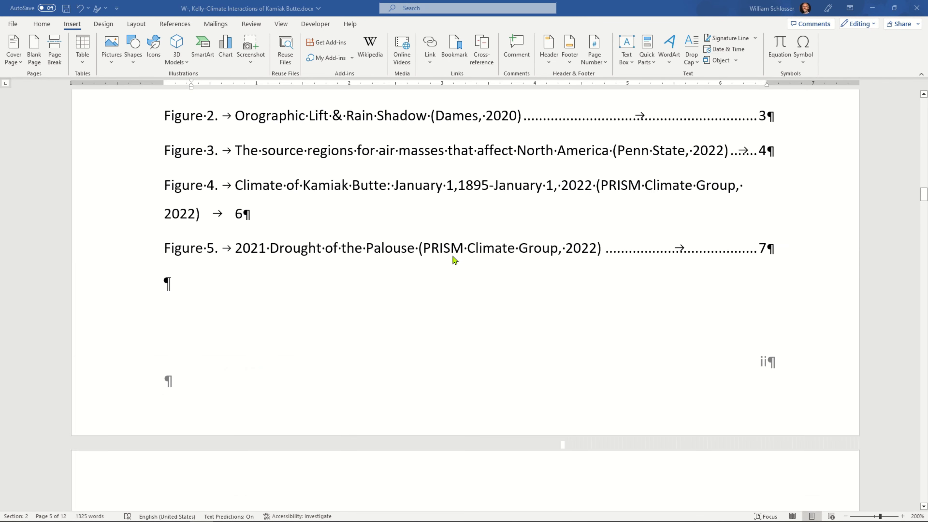
scroll(453, 260, down, 4)
scroll(452, 260, down, 3)
scroll(342, 233, up, 12)
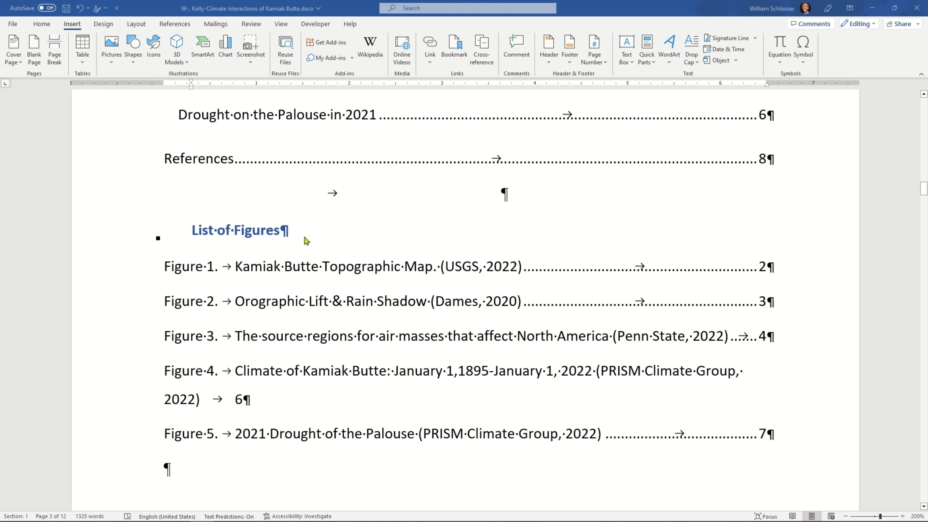
scroll(306, 240, down, 10)
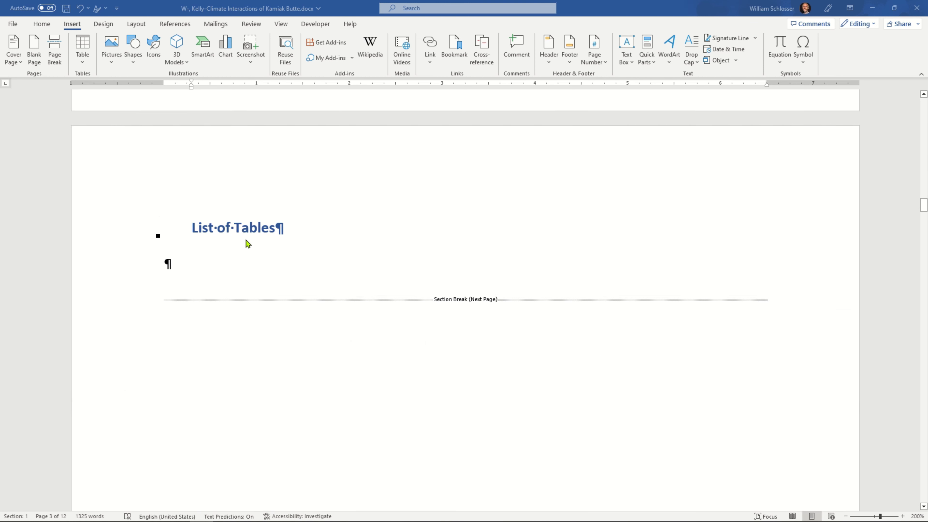
Step: Put the insertion point on the empty line under List of Tables and show the References tools
click(188, 262)
click(190, 262)
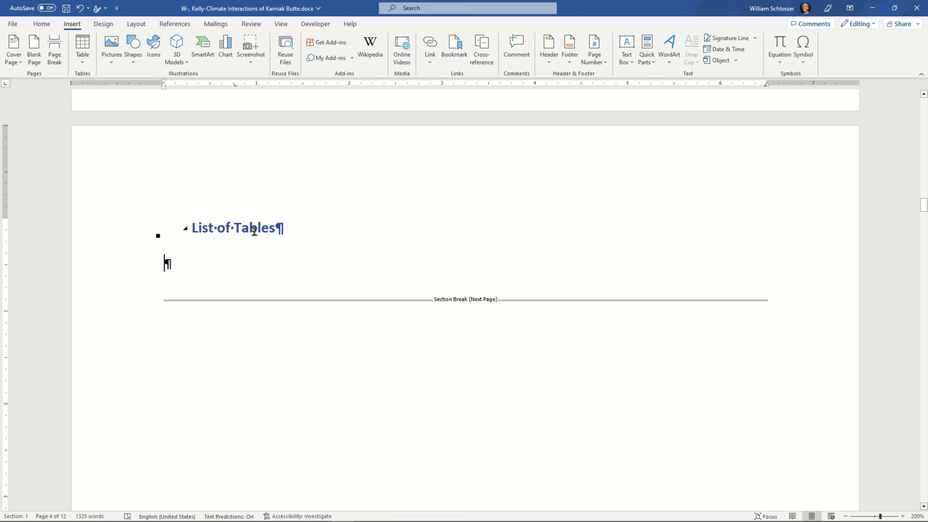
click(230, 228)
click(218, 257)
scroll(218, 258, up, 6)
click(332, 187)
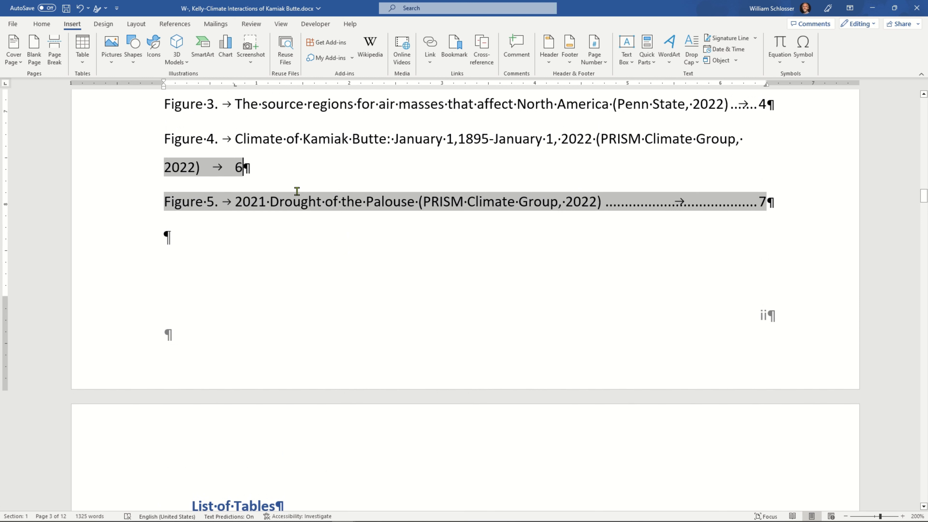
scroll(216, 297, down, 5)
click(209, 270)
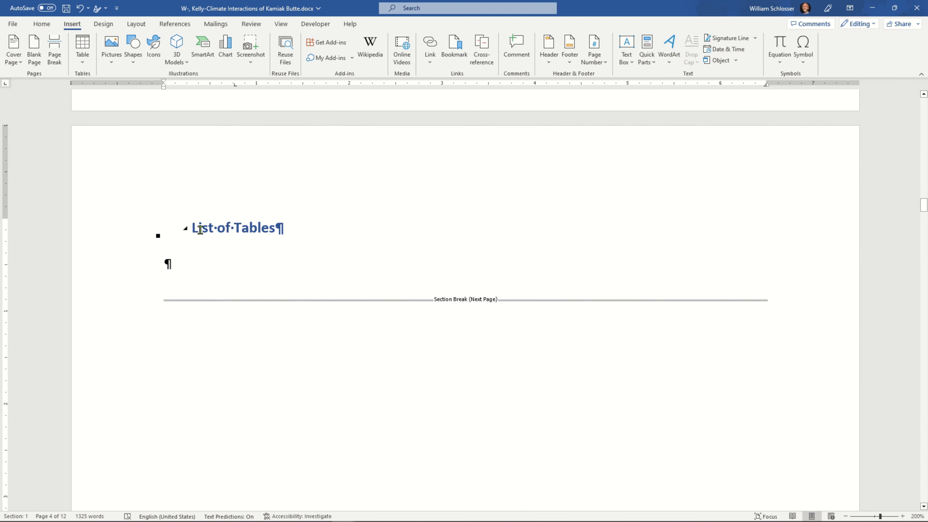
click(263, 228)
click(192, 264)
click(233, 228)
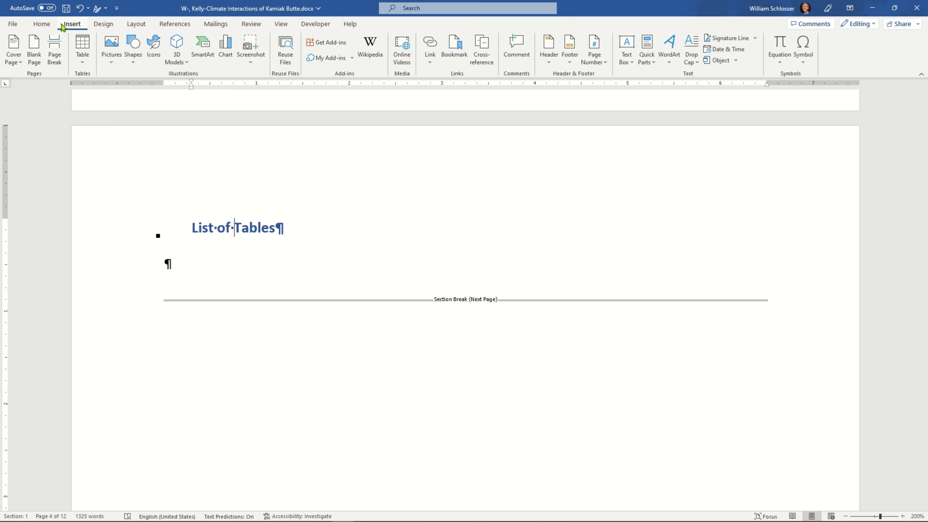
click(40, 24)
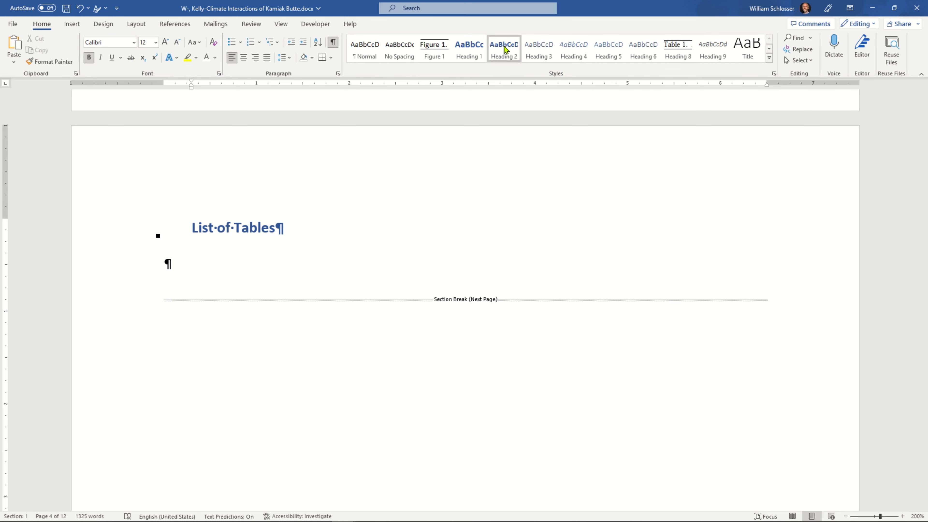
click(190, 261)
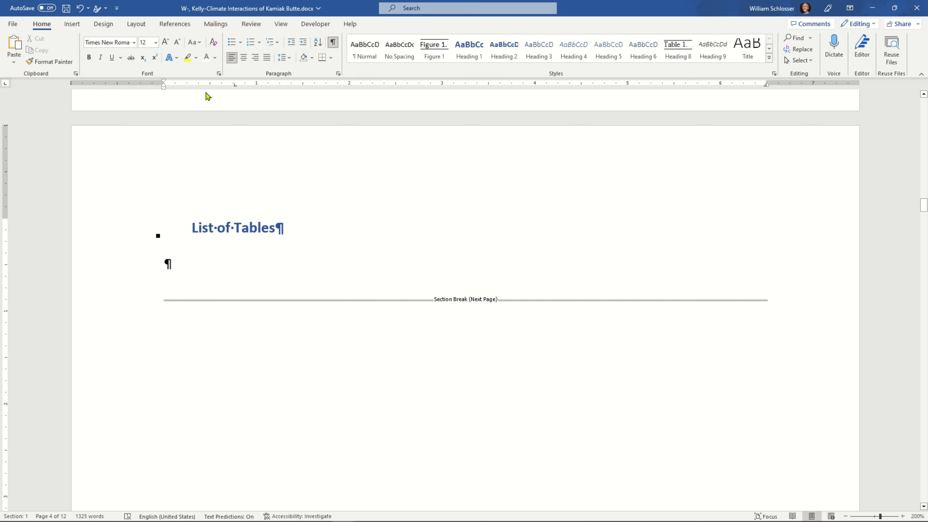
click(178, 29)
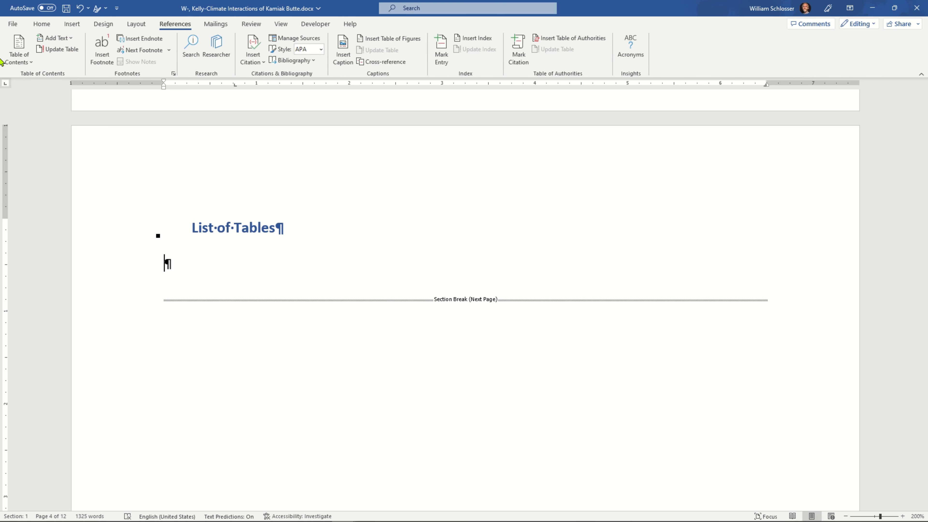
Step: Start a custom table of contents that uses page numbers instead of hyperlinks
click(28, 60)
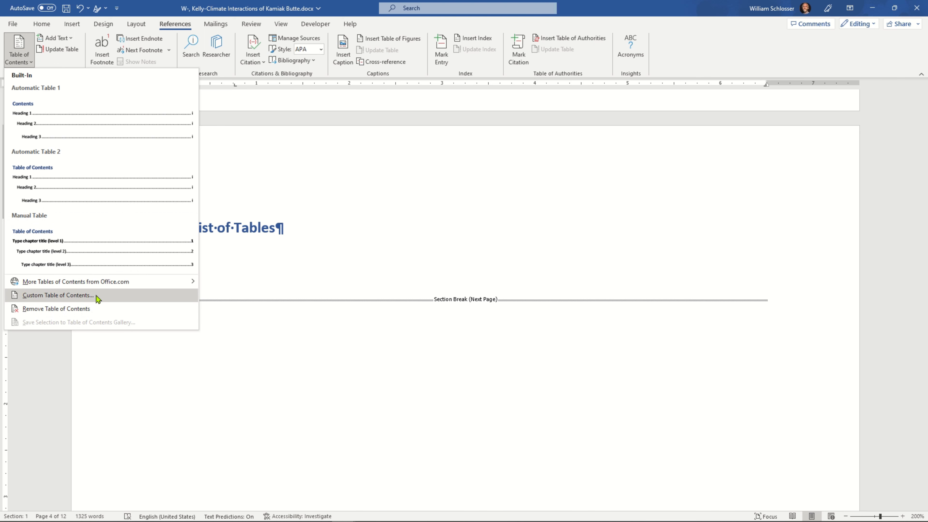
click(59, 295)
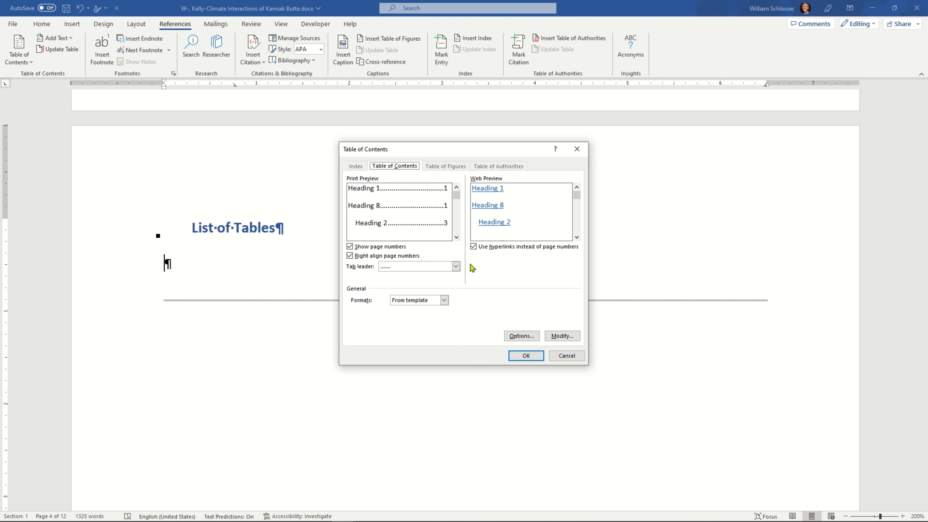
click(482, 248)
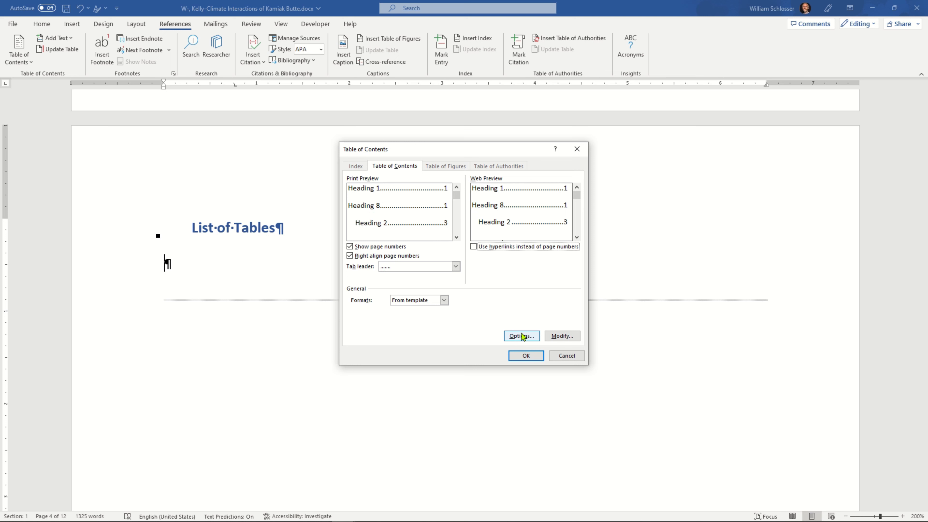
Step: Build the list only from Heading 8 at level 1, clearing the Heading 1 level
click(522, 336)
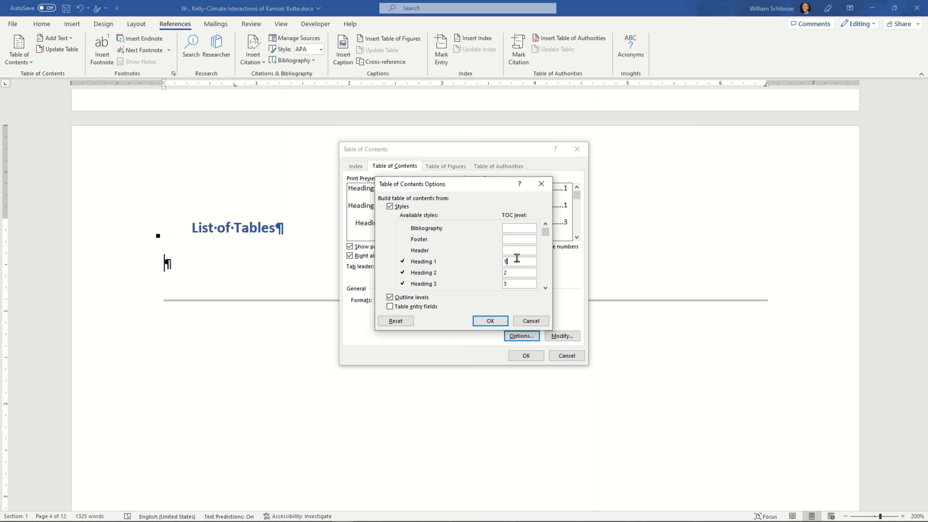
key(BackSpace)
key(BackSpace)
click(545, 288)
click(545, 288)
click(545, 289)
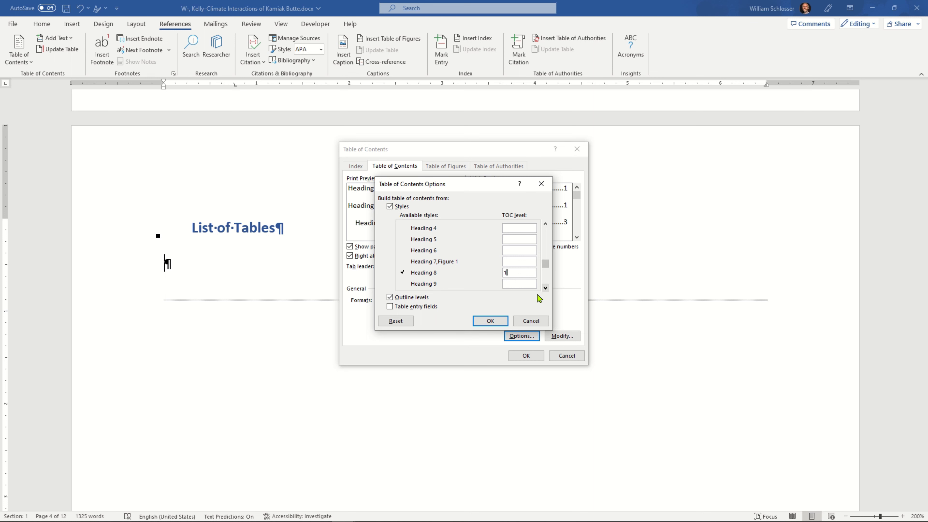
click(491, 321)
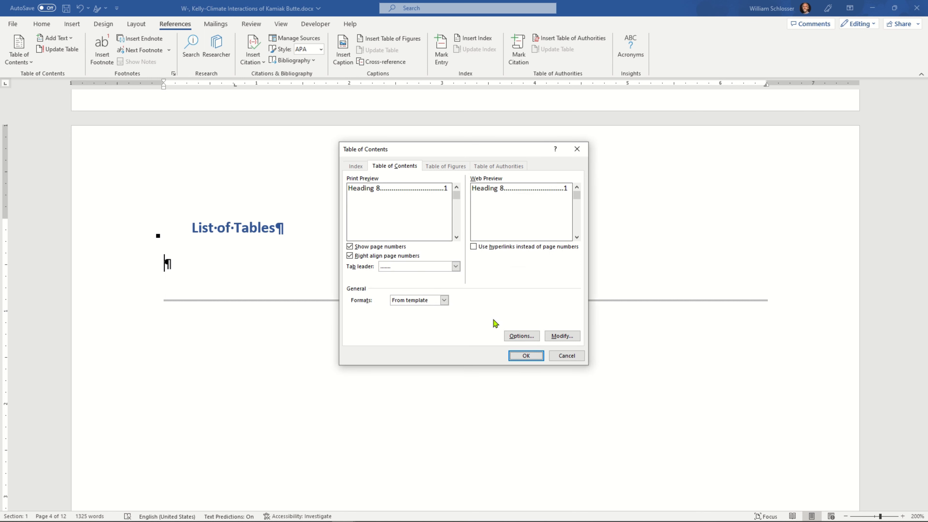
Step: Insert the List of Tables in place of the existing contents, then choose to update the entire table
click(527, 355)
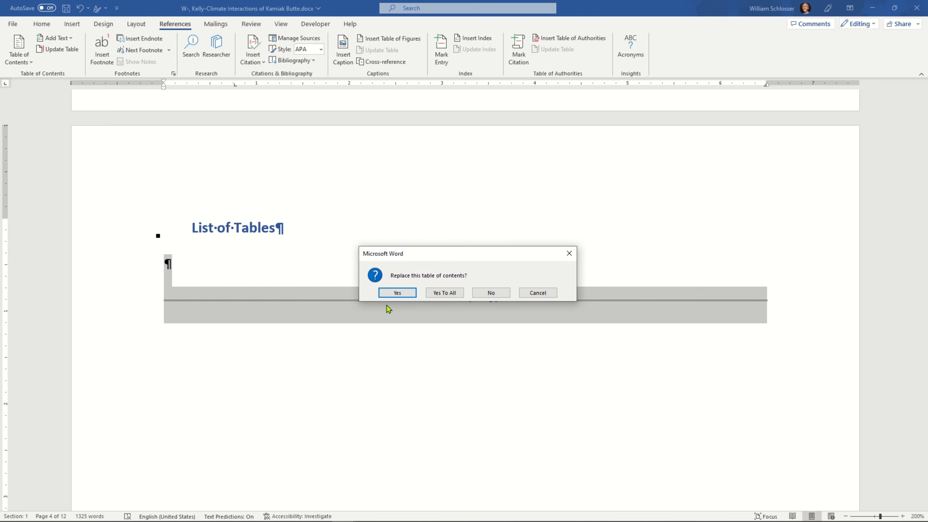
click(435, 292)
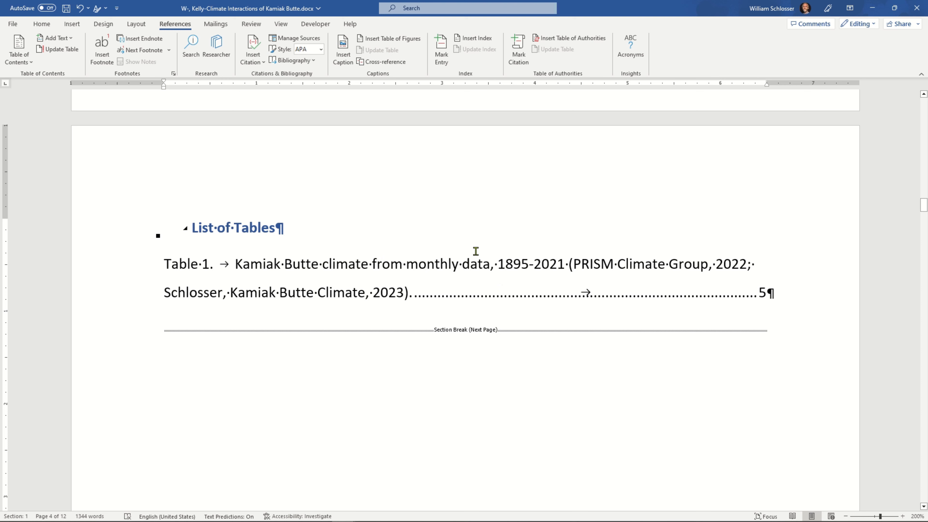
click(463, 267)
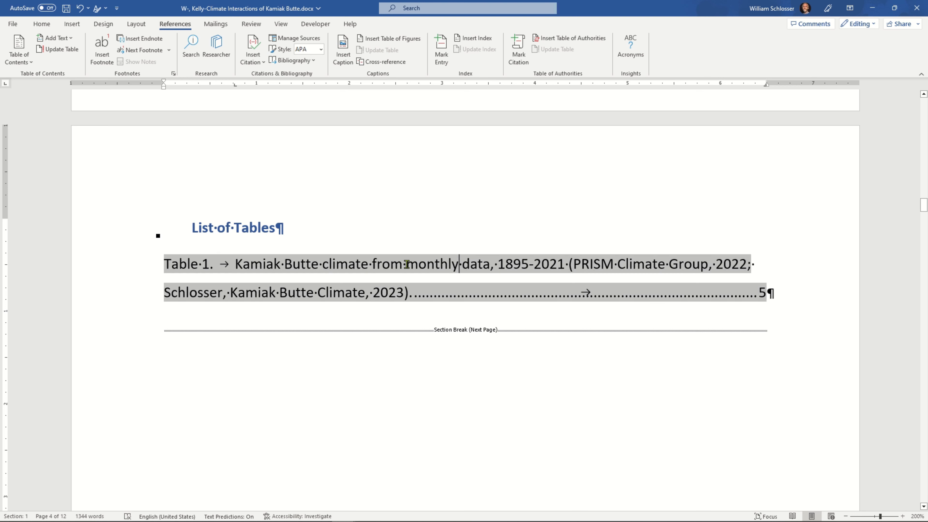
right_click(406, 264)
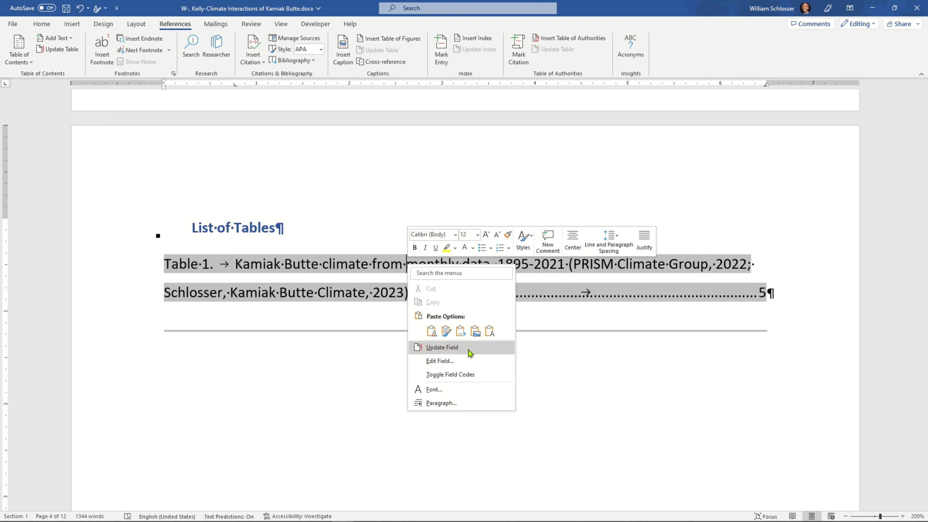
click(495, 353)
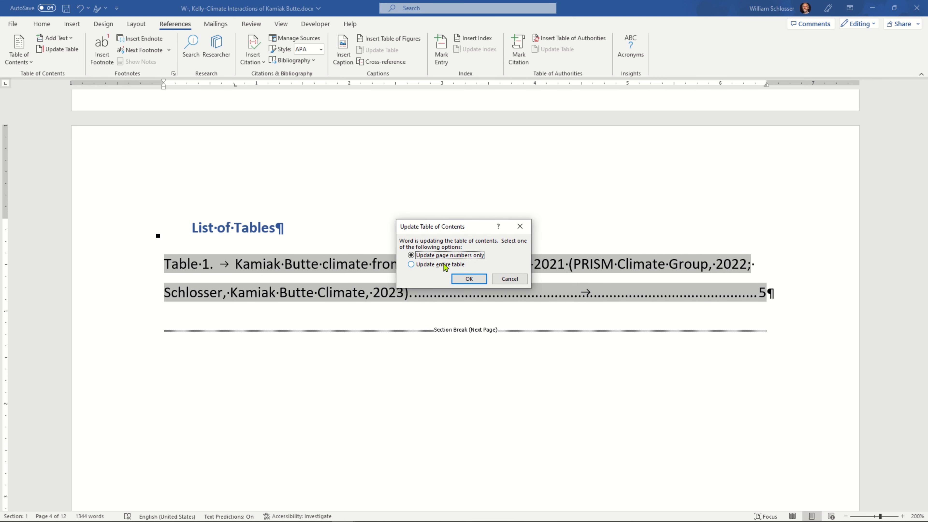
click(444, 266)
Step: Confirm the full List of Tables update, leaving Table 1 on page 5
click(469, 279)
scroll(473, 280, up, 10)
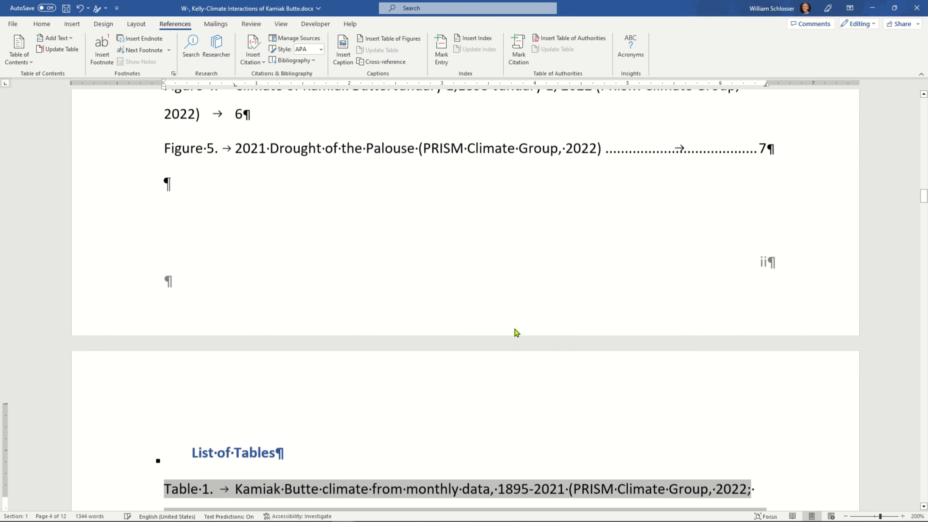
scroll(423, 271, down, 1)
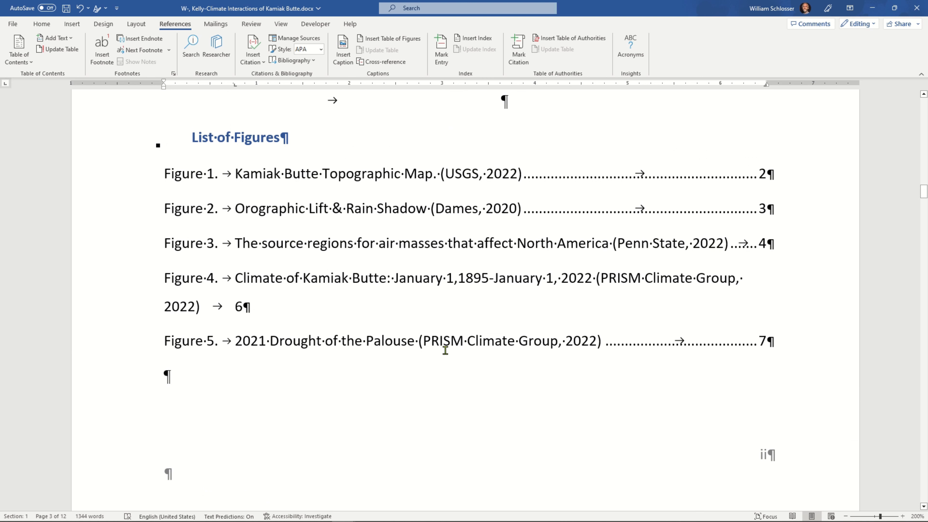
Step: Update the entire List of Figures so Figure 4 gets dotted leaders and current page numbers
click(388, 315)
mouse_move(259, 310)
mouse_down()
mouse_move(243, 307)
mouse_move(354, 261)
mouse_move(337, 246)
mouse_move(344, 202)
mouse_up()
click(344, 202)
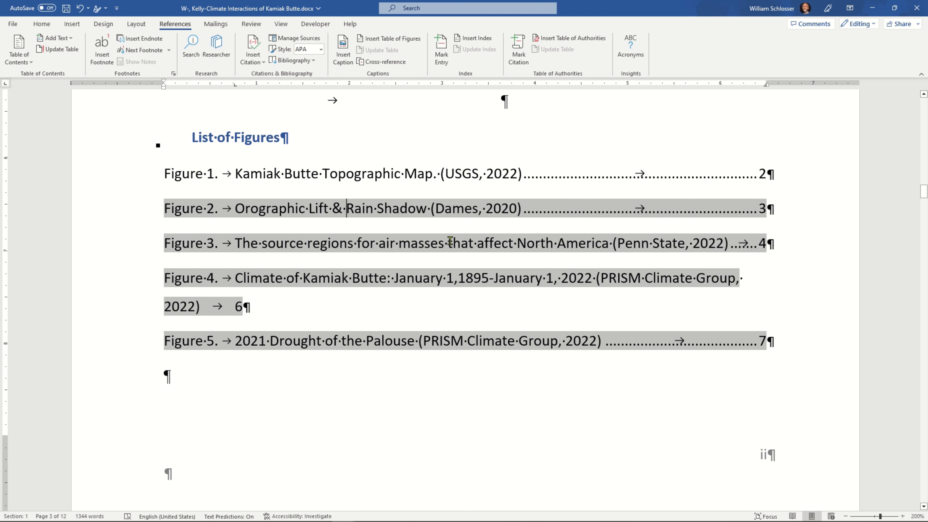
click(460, 171)
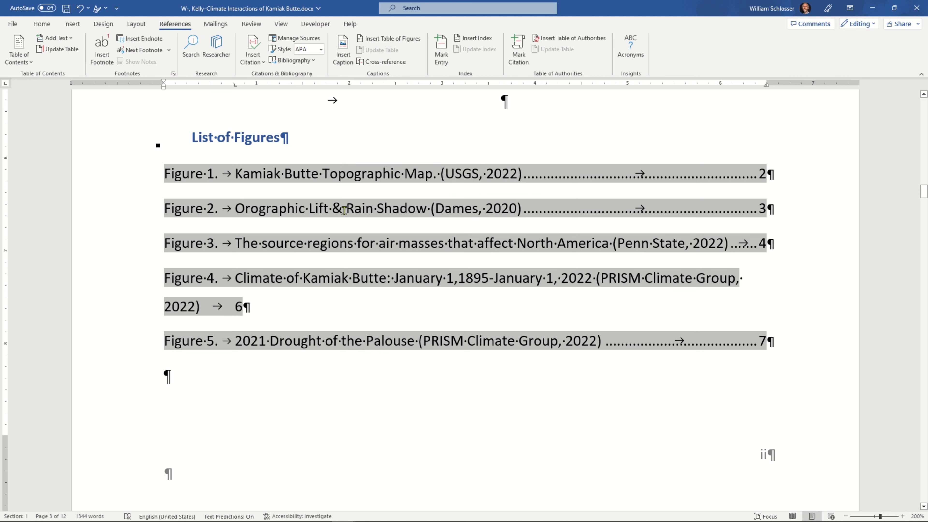
click(555, 314)
right_click(360, 242)
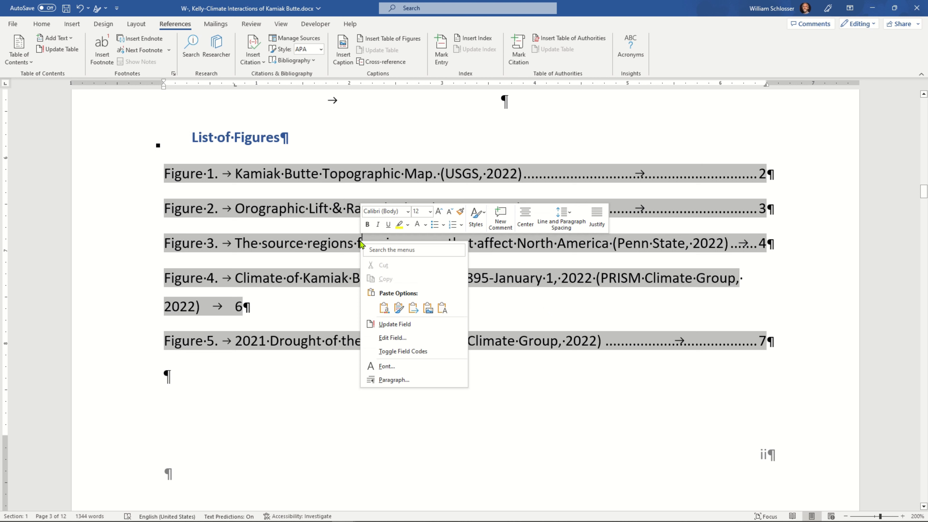
click(422, 326)
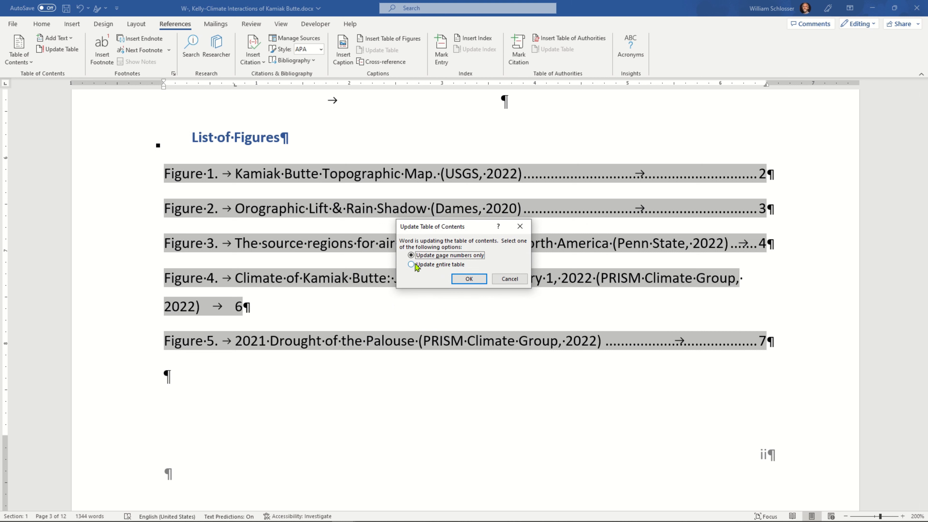
click(414, 263)
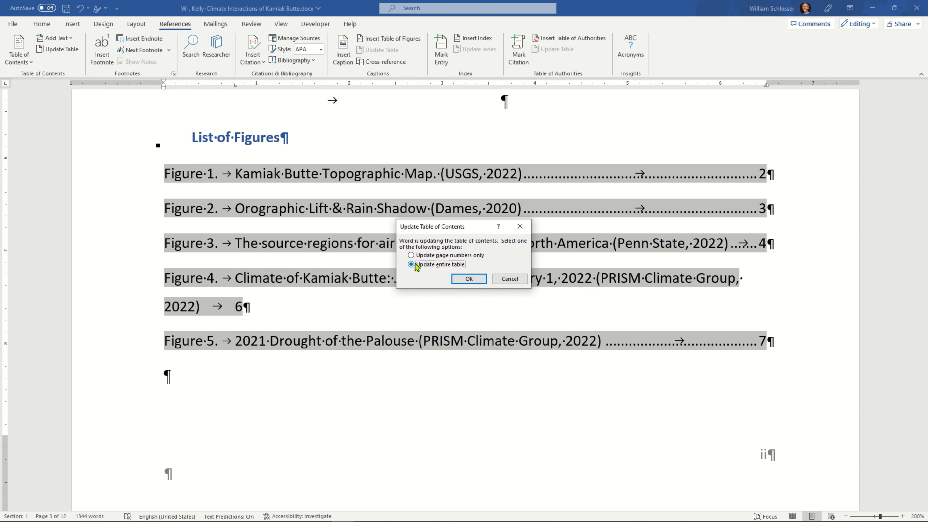
click(470, 279)
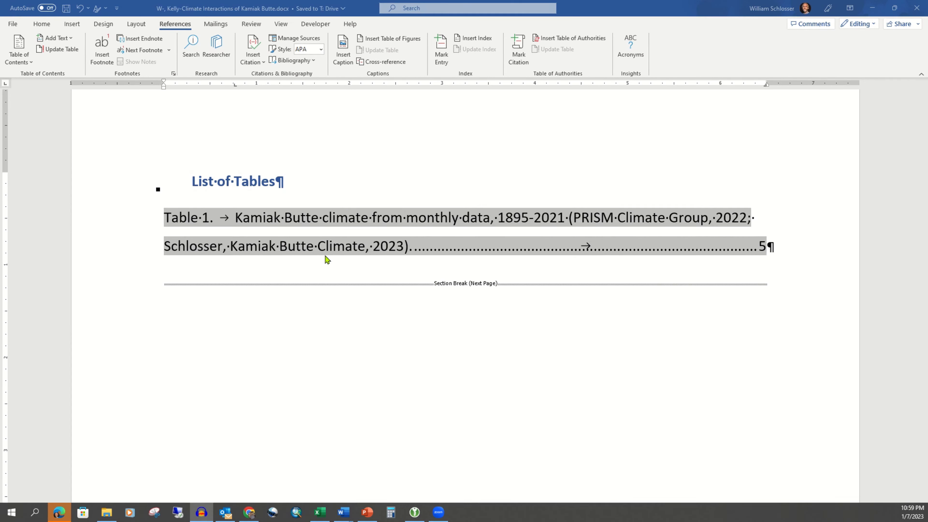
scroll(336, 274, up, 10)
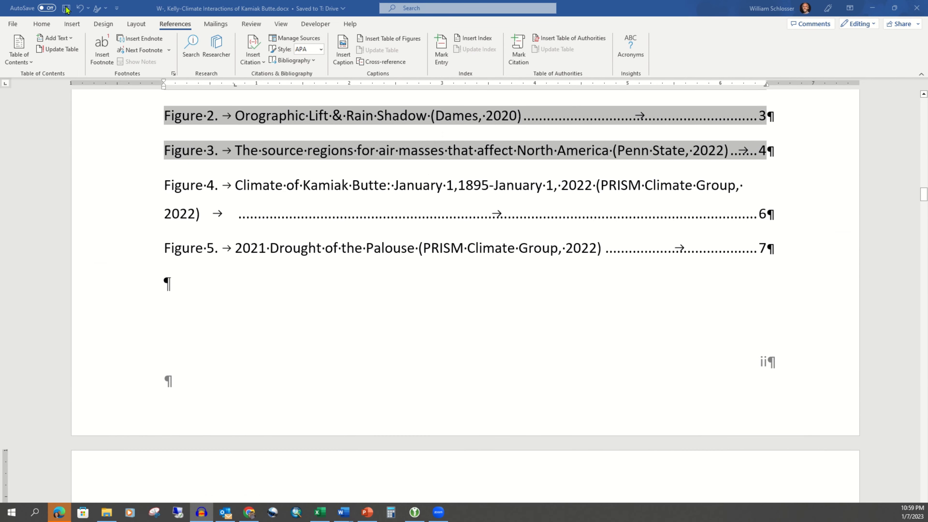
scroll(372, 274, up, 12)
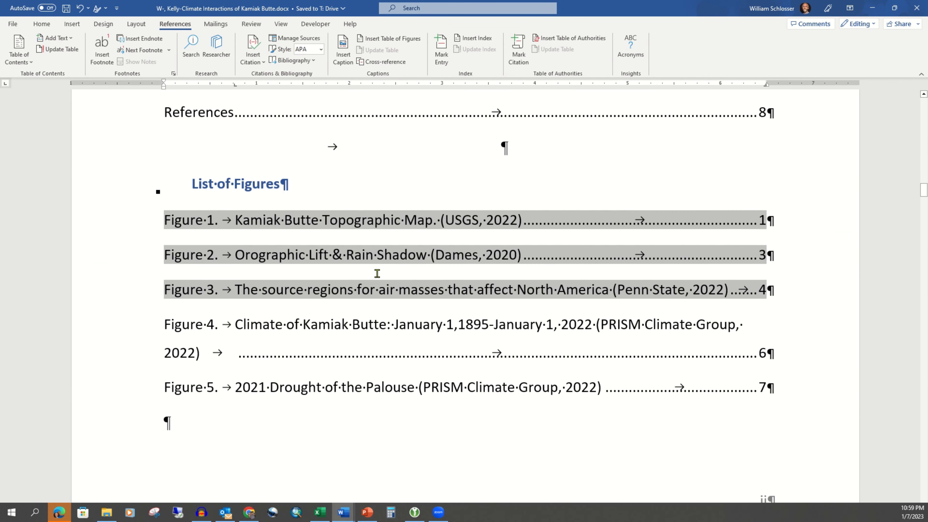
scroll(372, 279, up, 15)
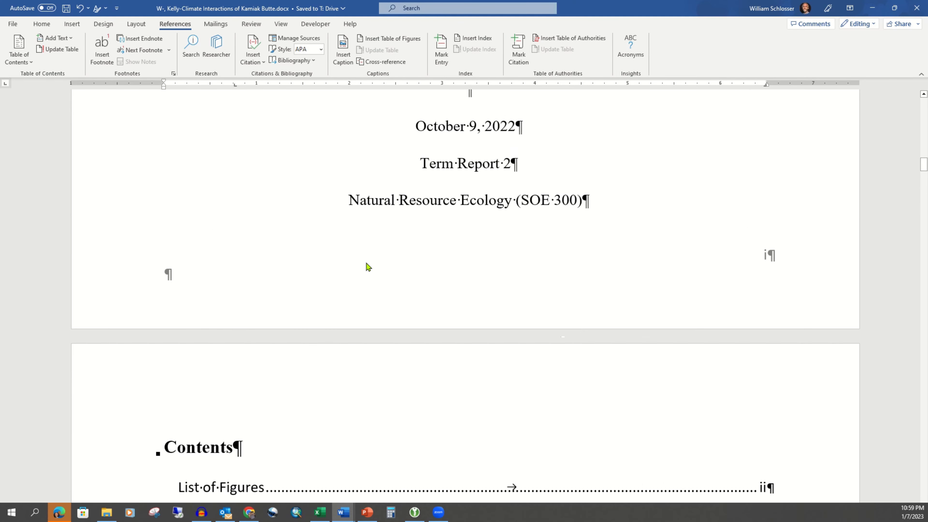
scroll(368, 259, up, 15)
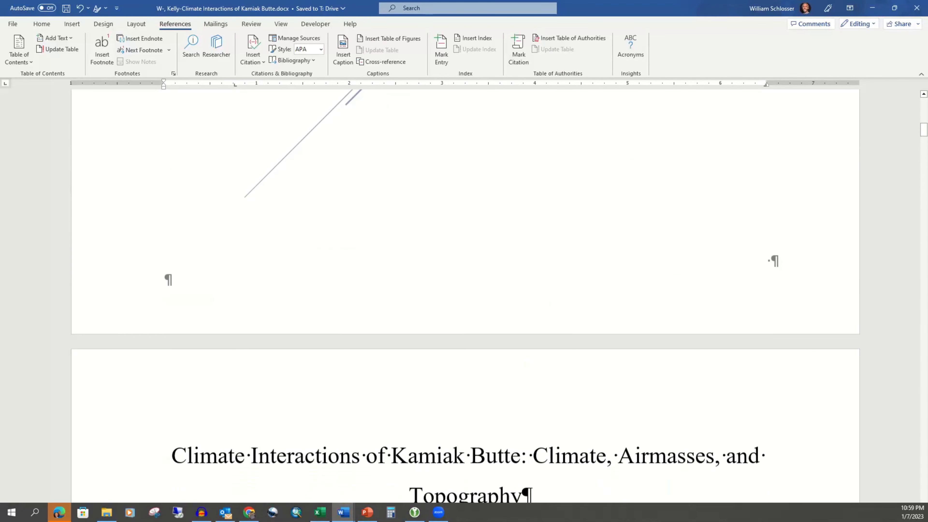
ctrl+scroll(368, 259, down, 2)
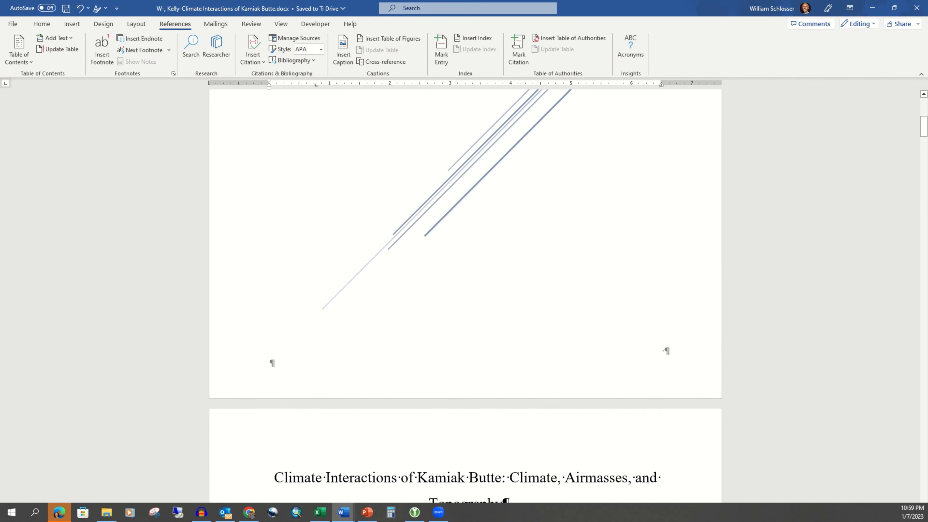
scroll(368, 158, down, 7)
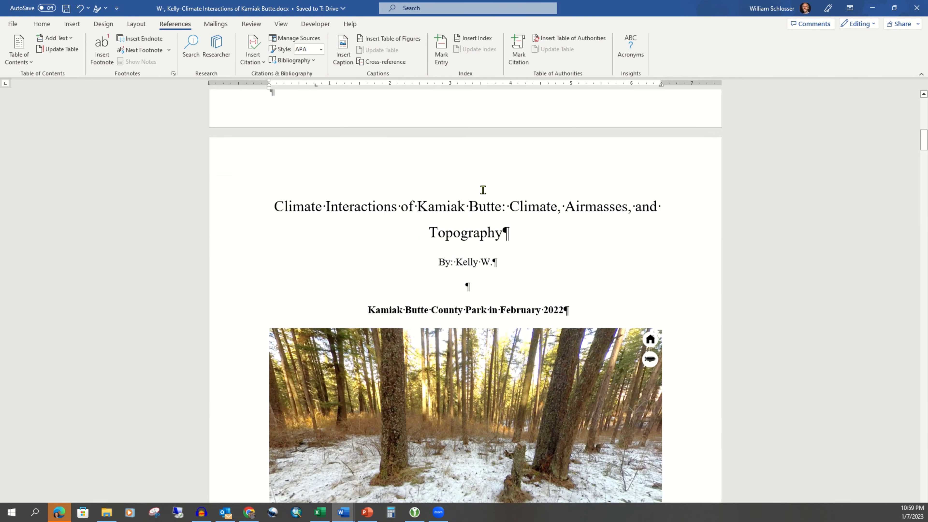
scroll(482, 190, down, 15)
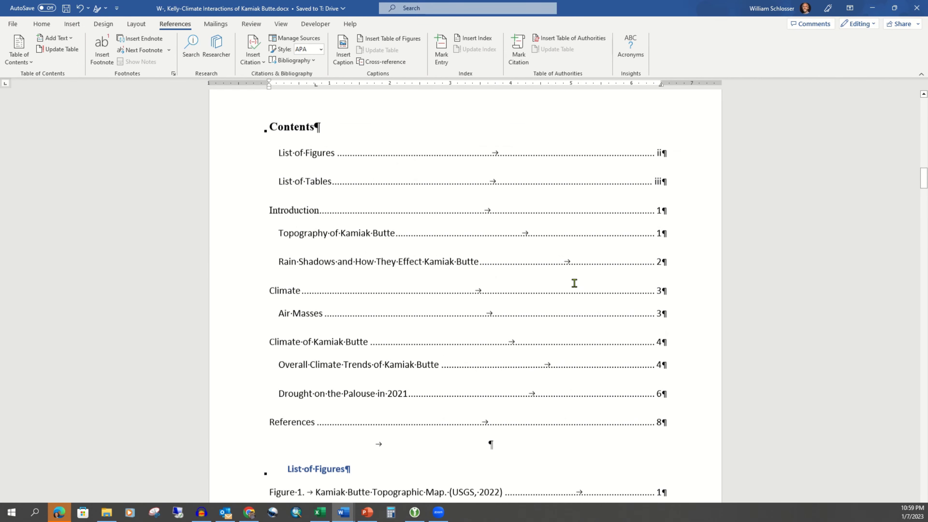
scroll(575, 283, down, 10)
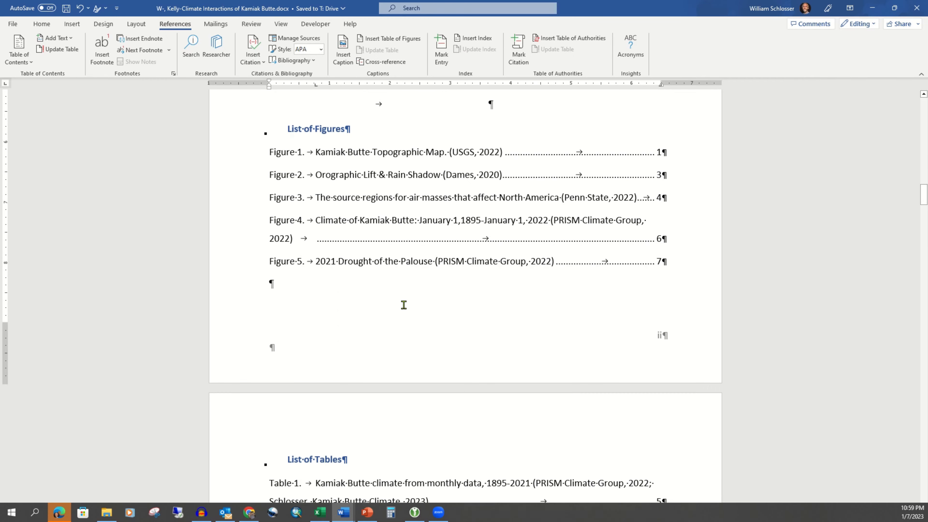
scroll(404, 305, down, 4)
click(391, 332)
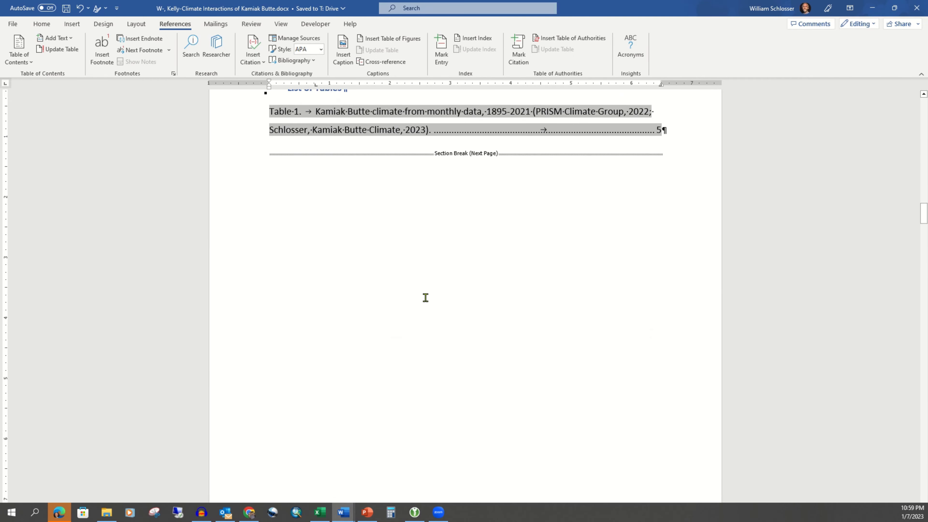